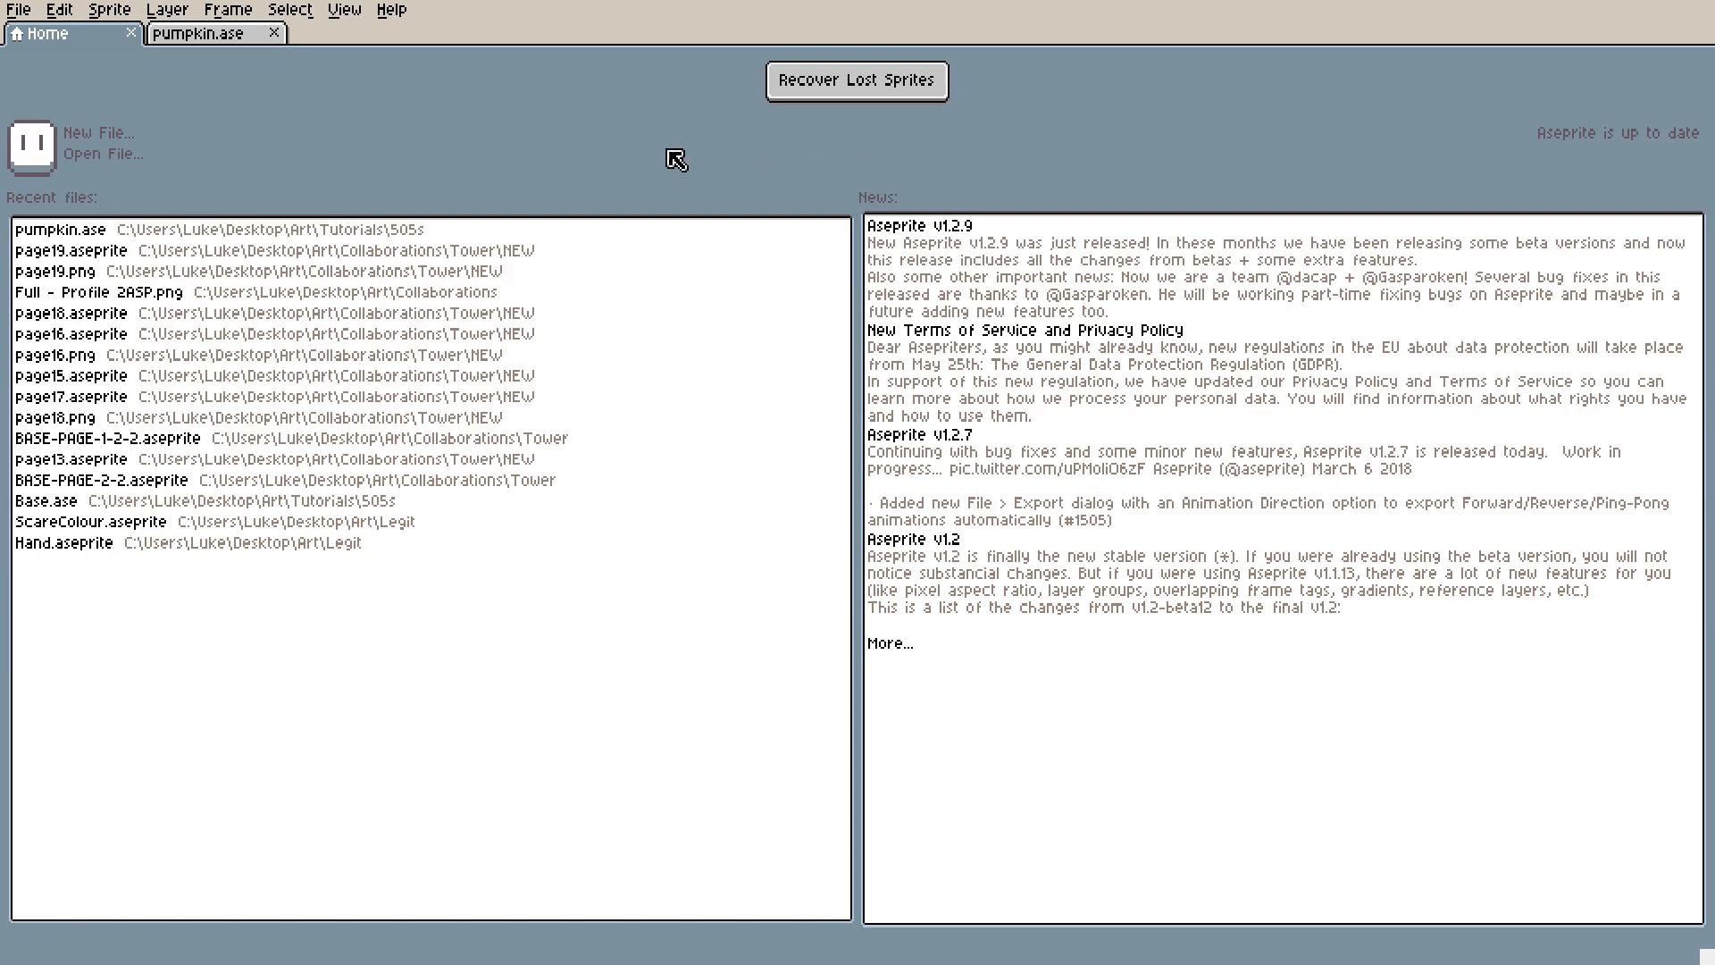
Step: Create a new 32 × 32 px sprite in RGBA color mode with a transparent background and advanced options turned off
left_click(96, 143)
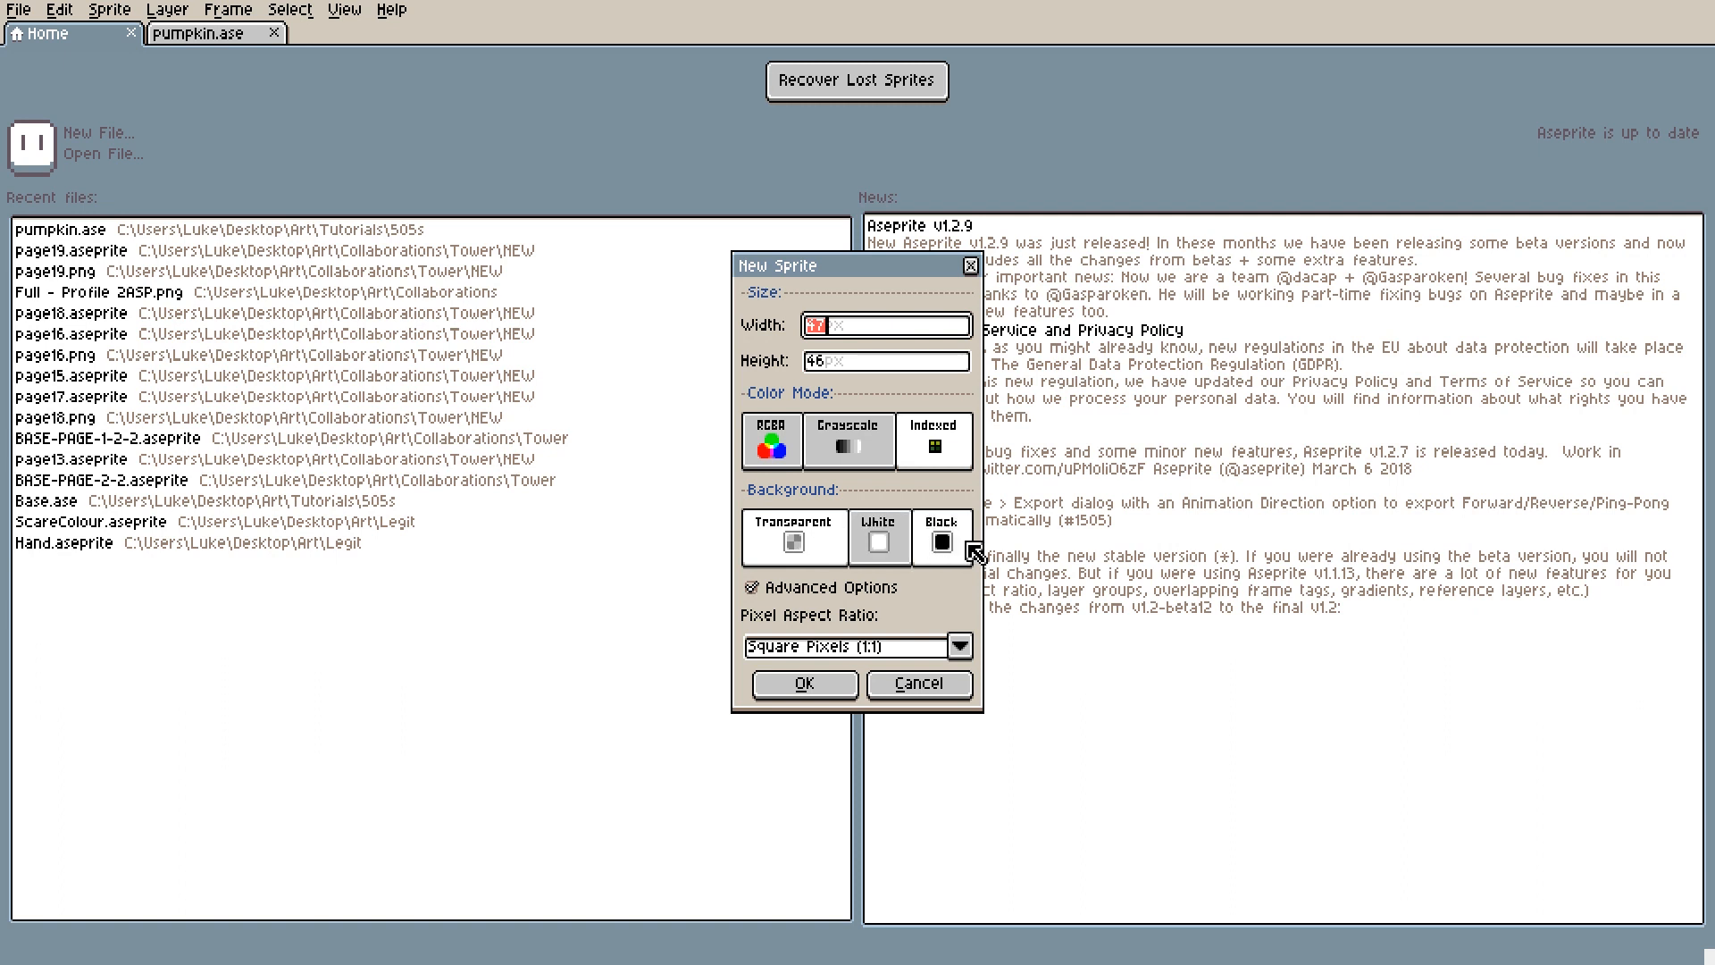
left_click(960, 653)
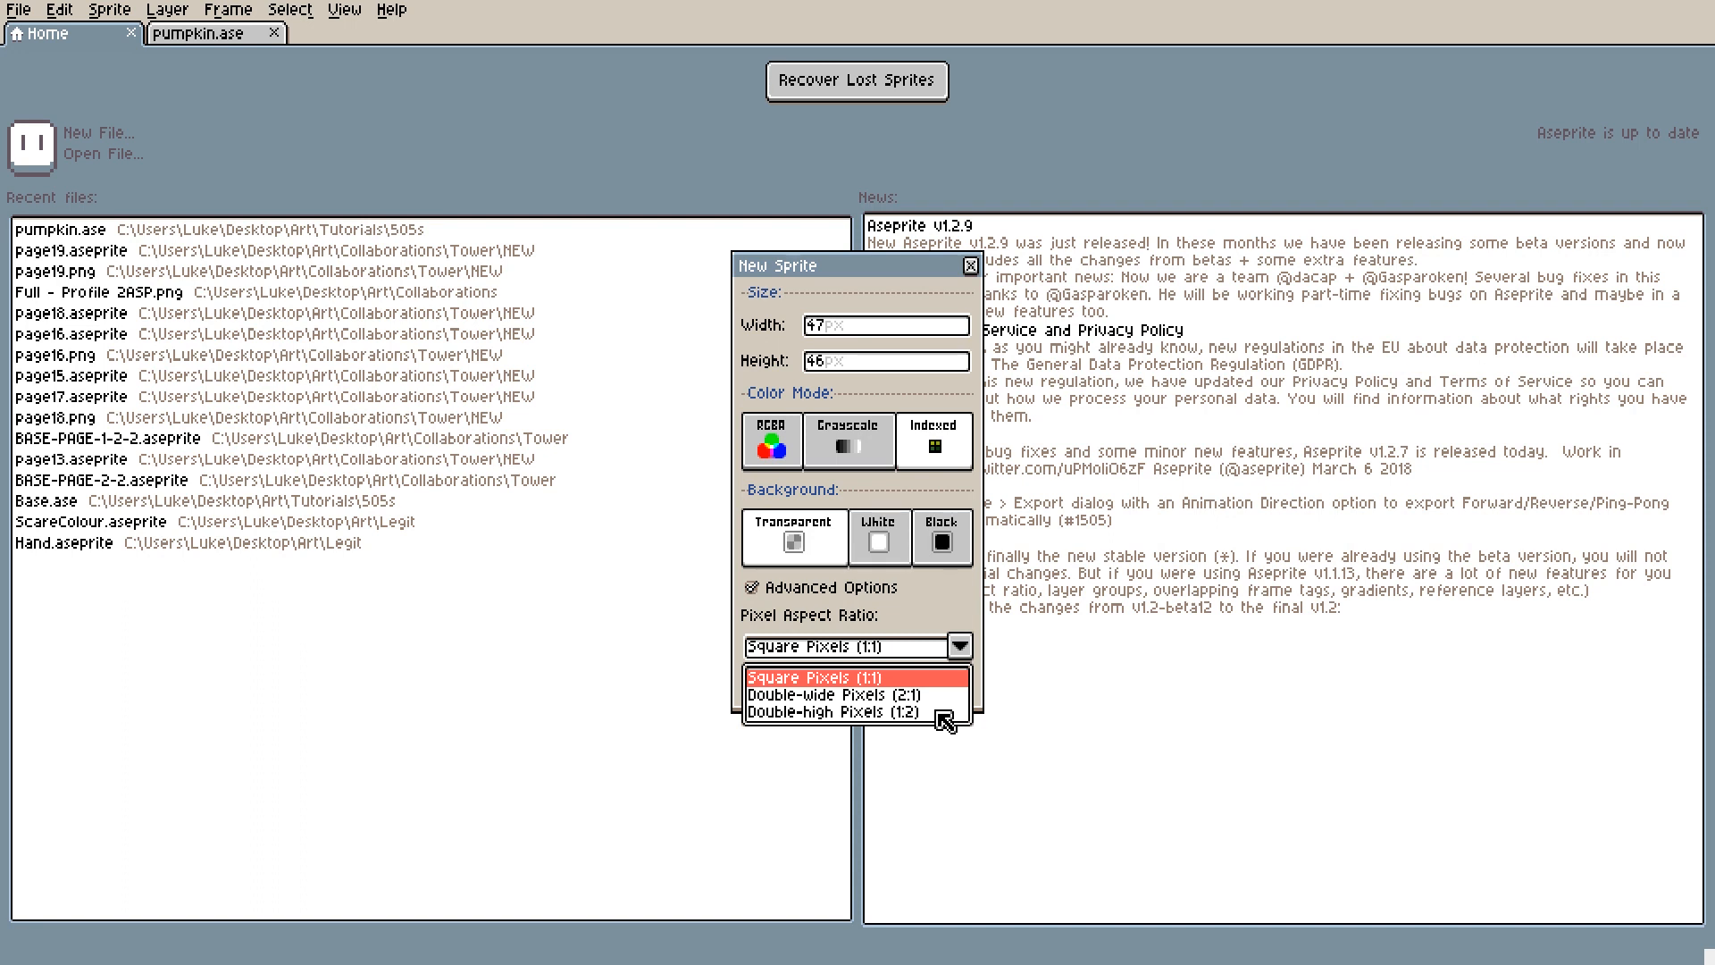
left_click(751, 587)
left_click(773, 446)
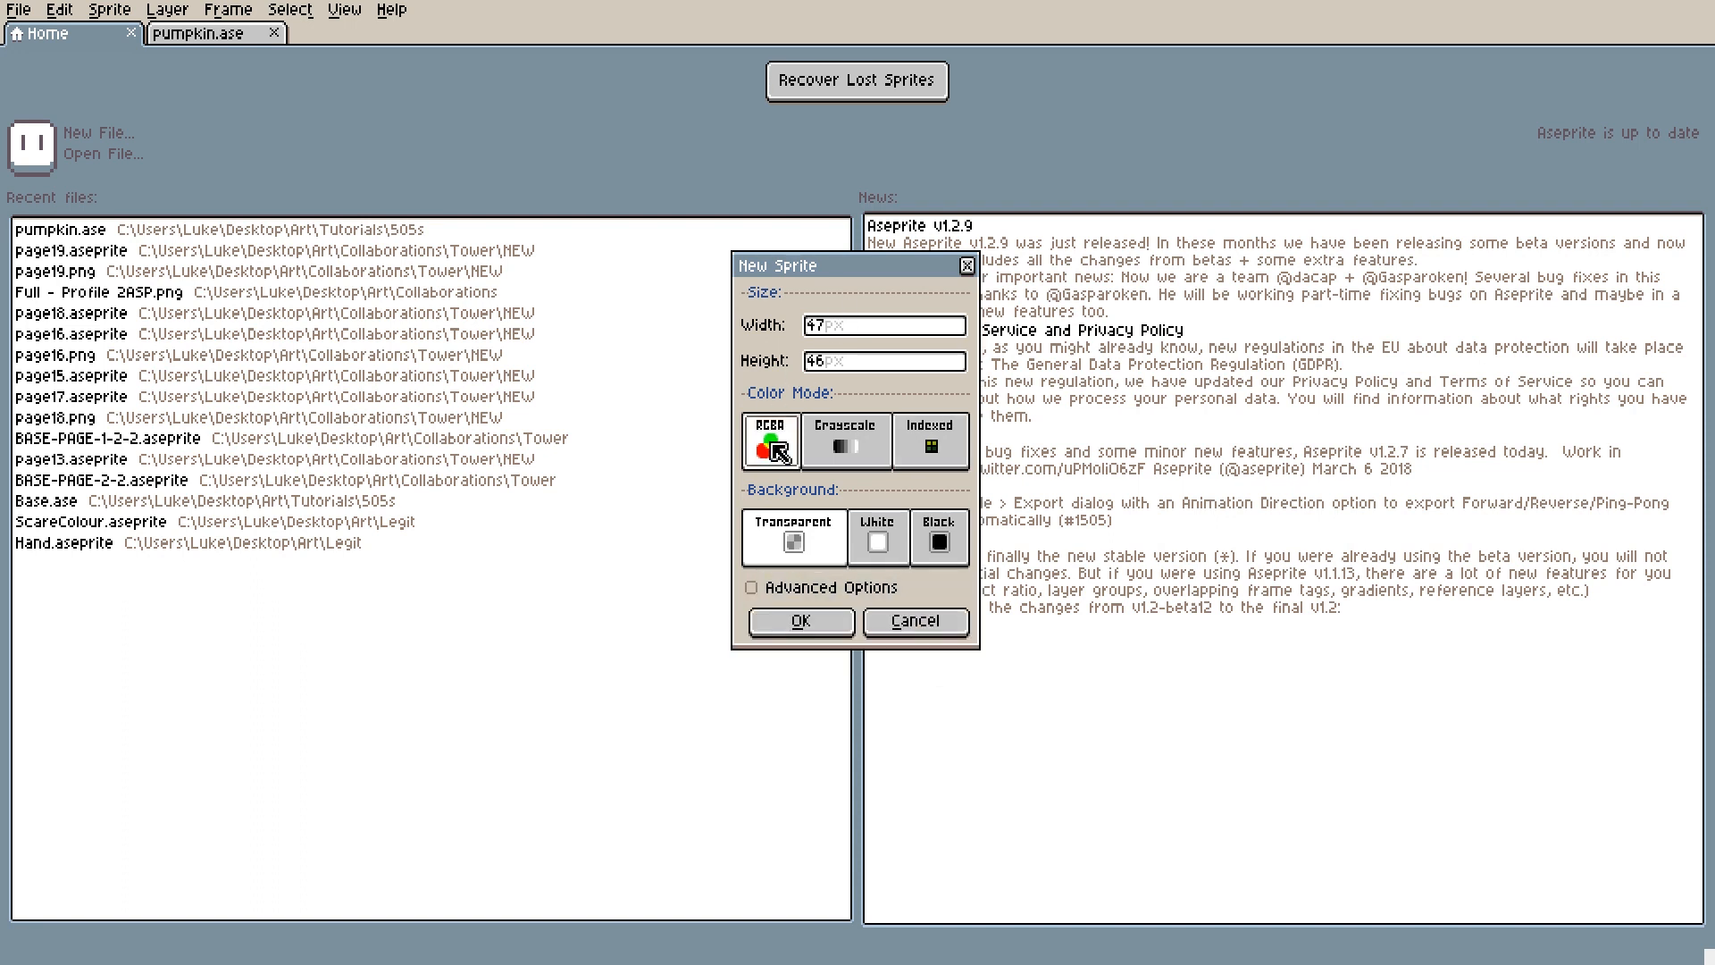
left_click_drag(872, 326, 800, 324)
type("32")
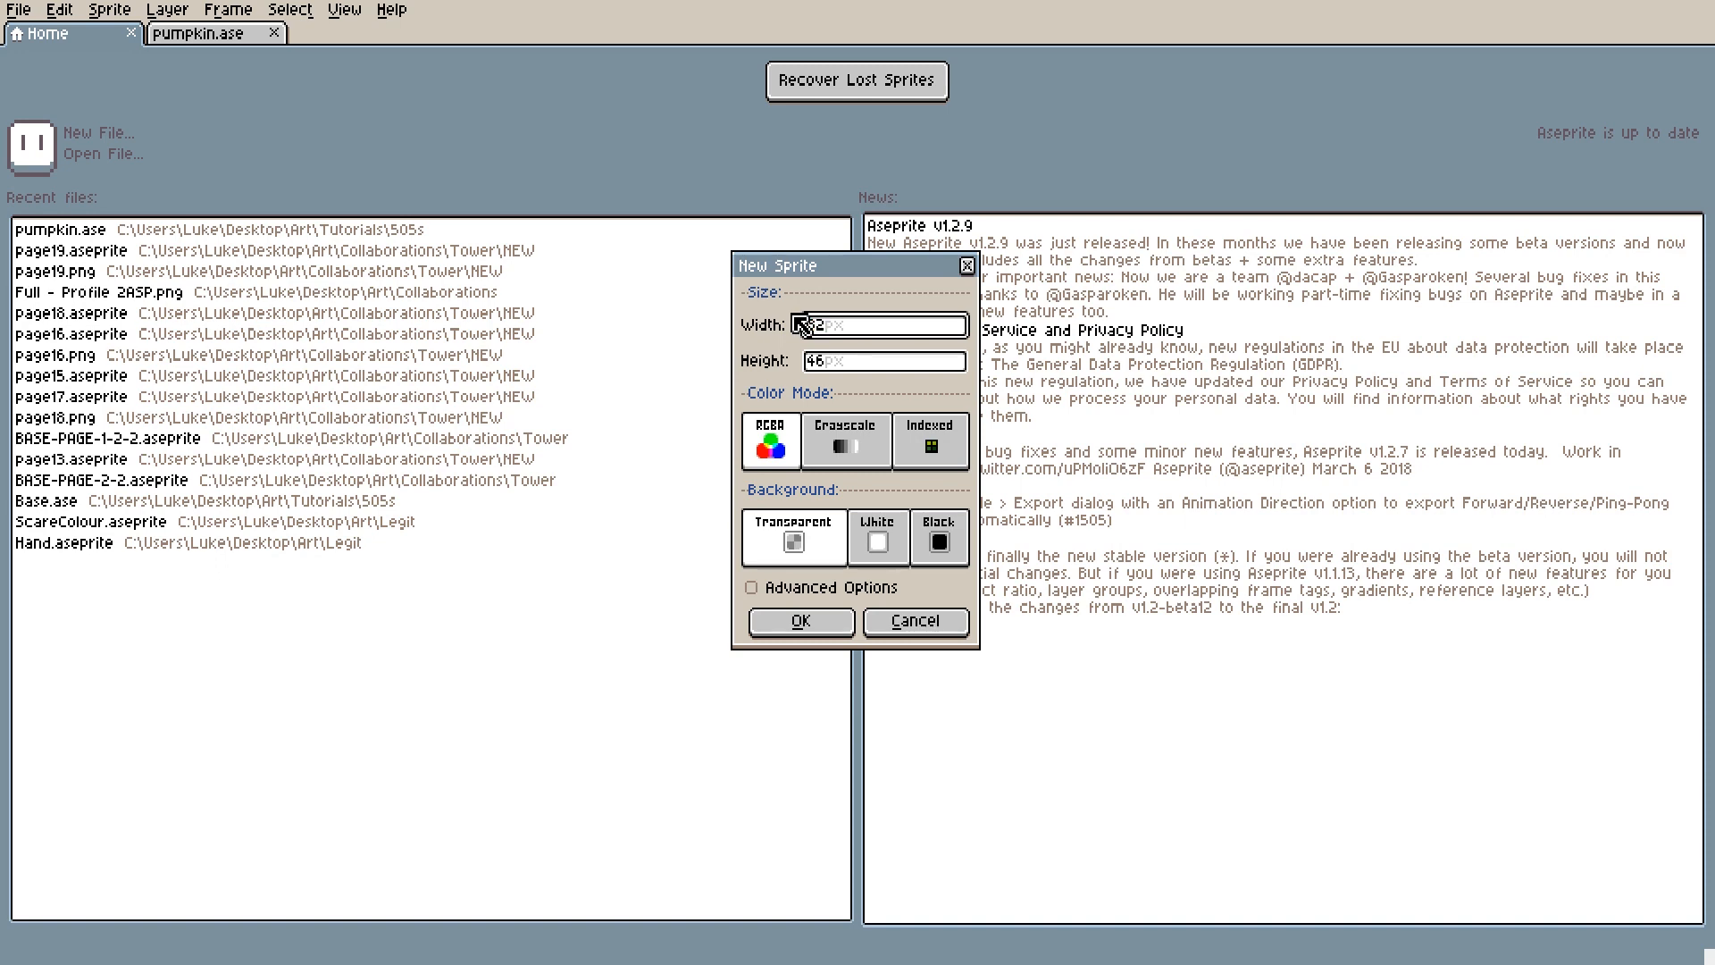
left_click(873, 364)
key("BackSpace")
key("BackSpace")
type("32")
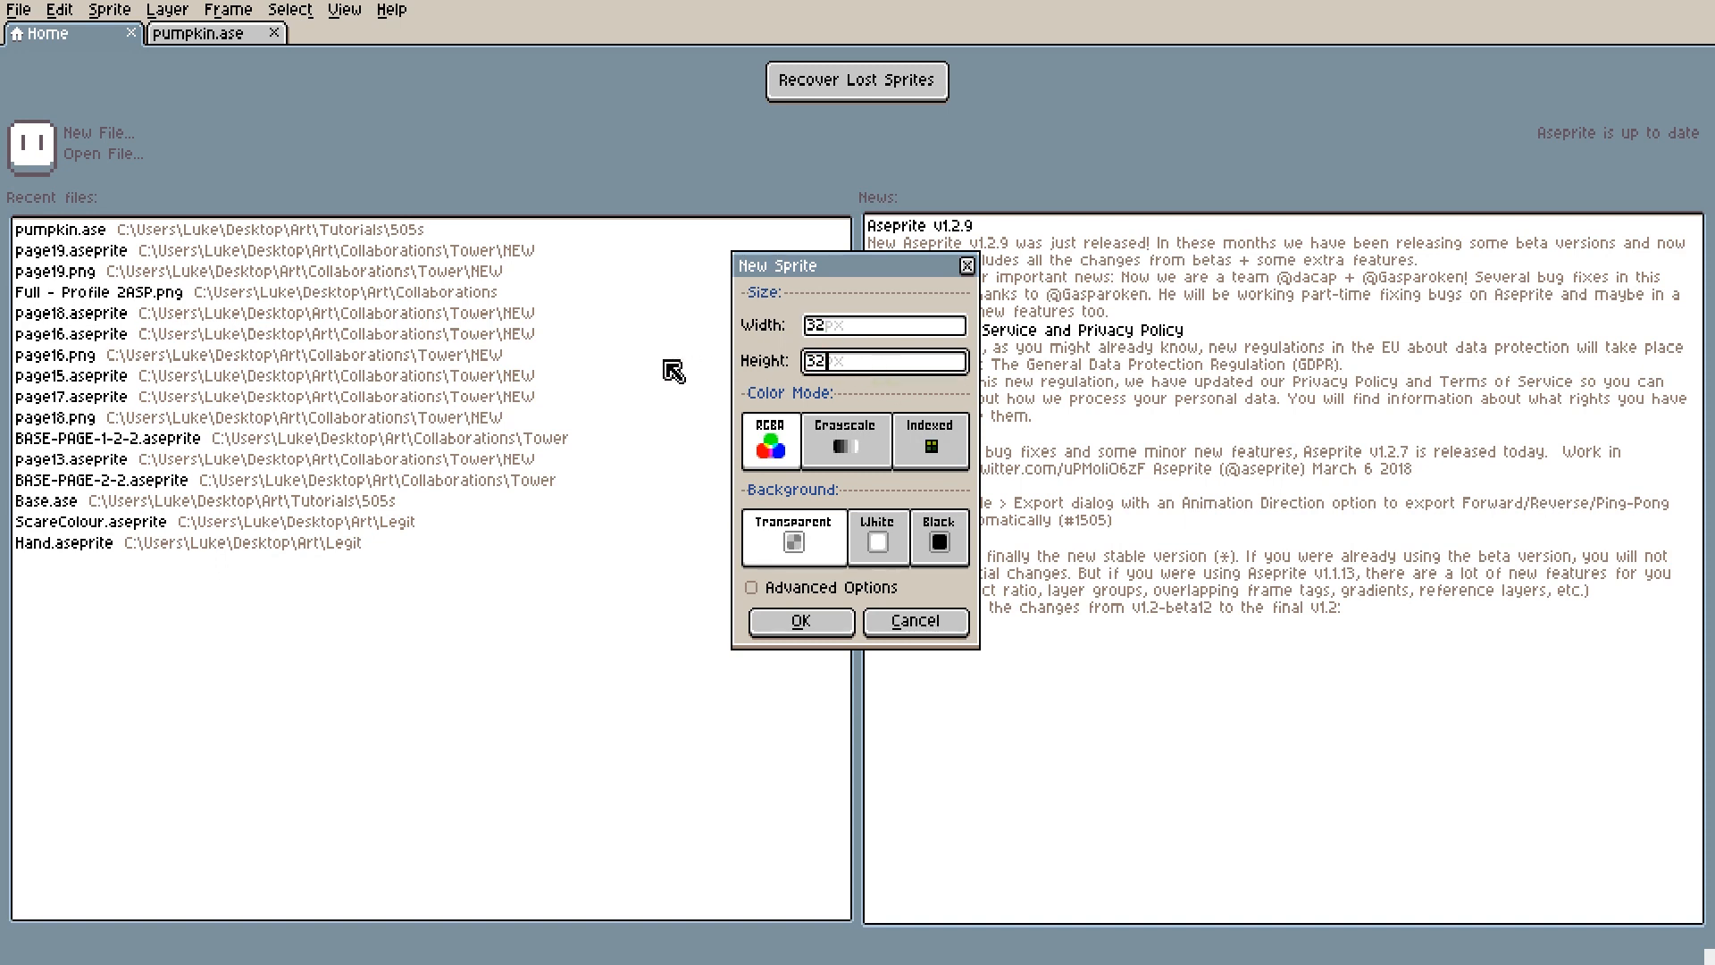
left_click(835, 620)
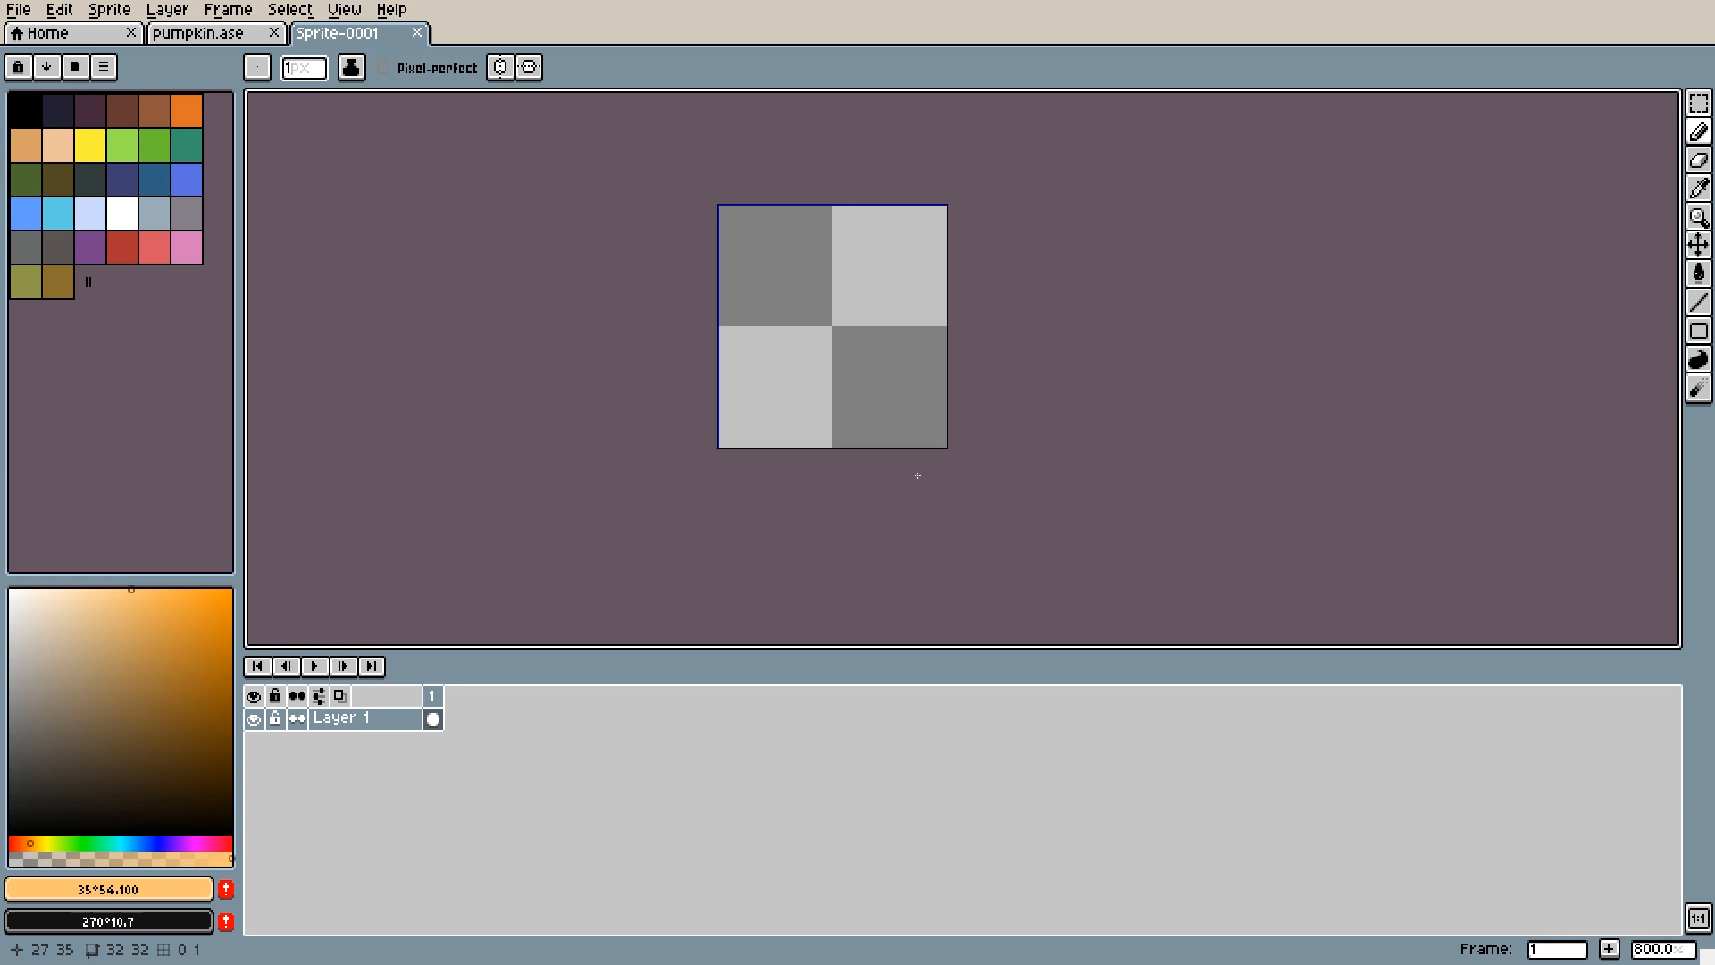
Step: Toggle the sprite's Preview window a few times and leave it displayed
key("F7")
key("F7")
left_click(1699, 920)
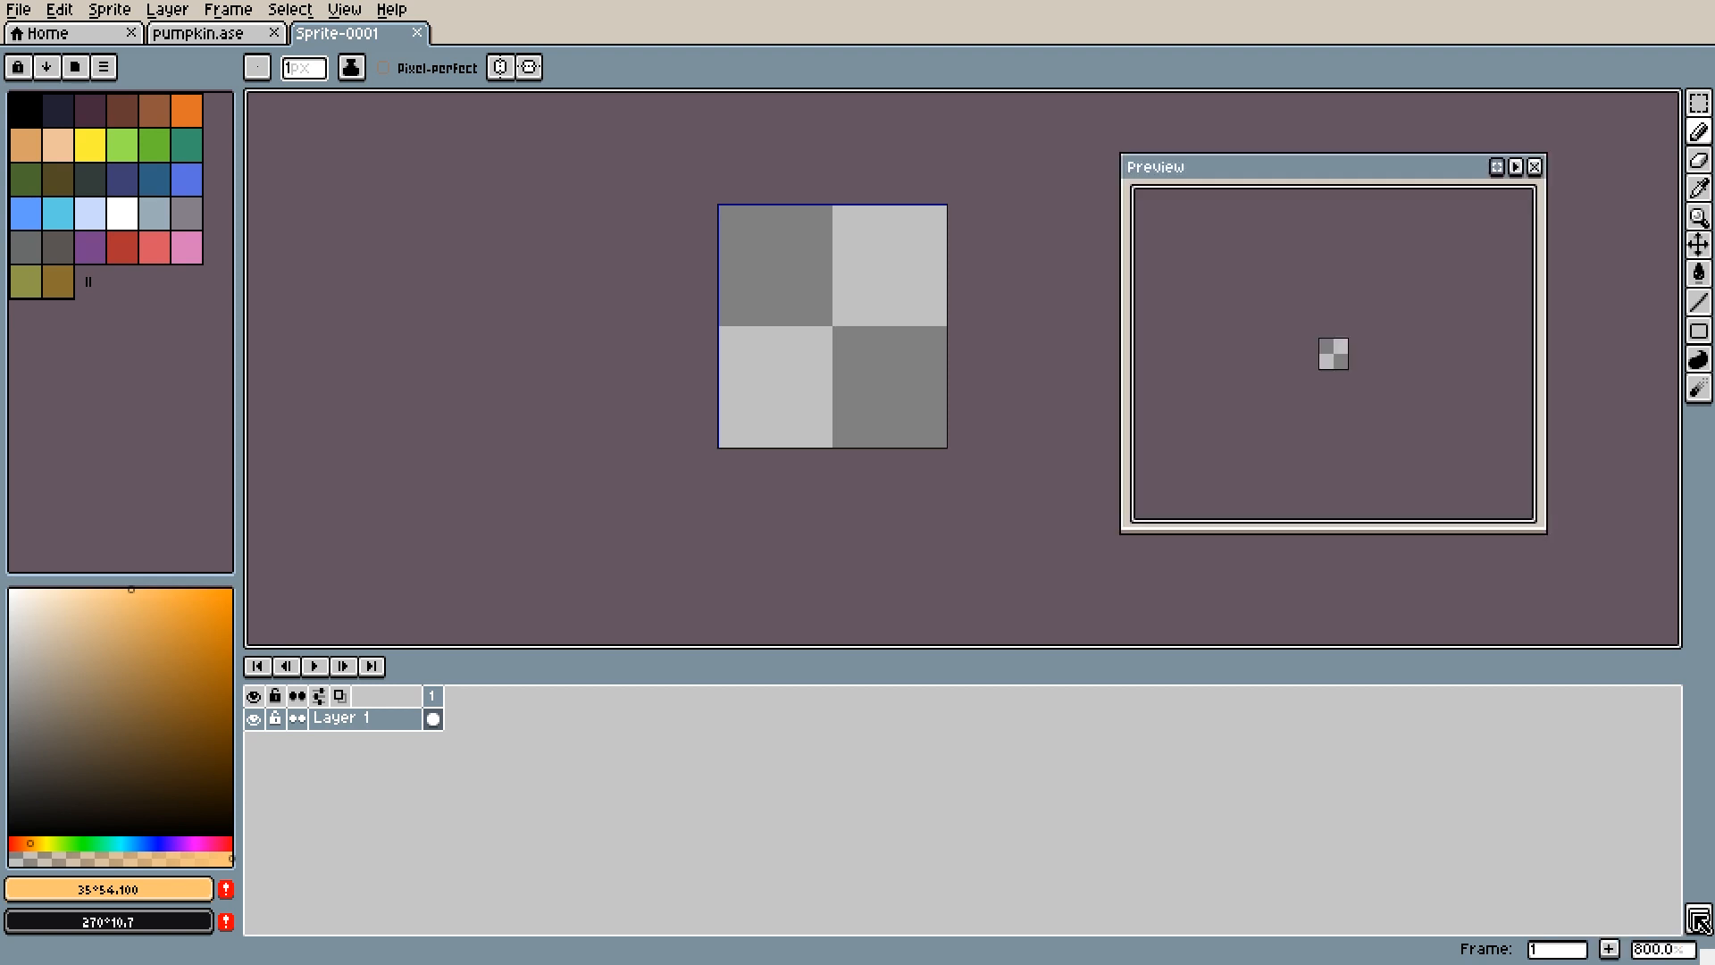
left_click(1699, 920)
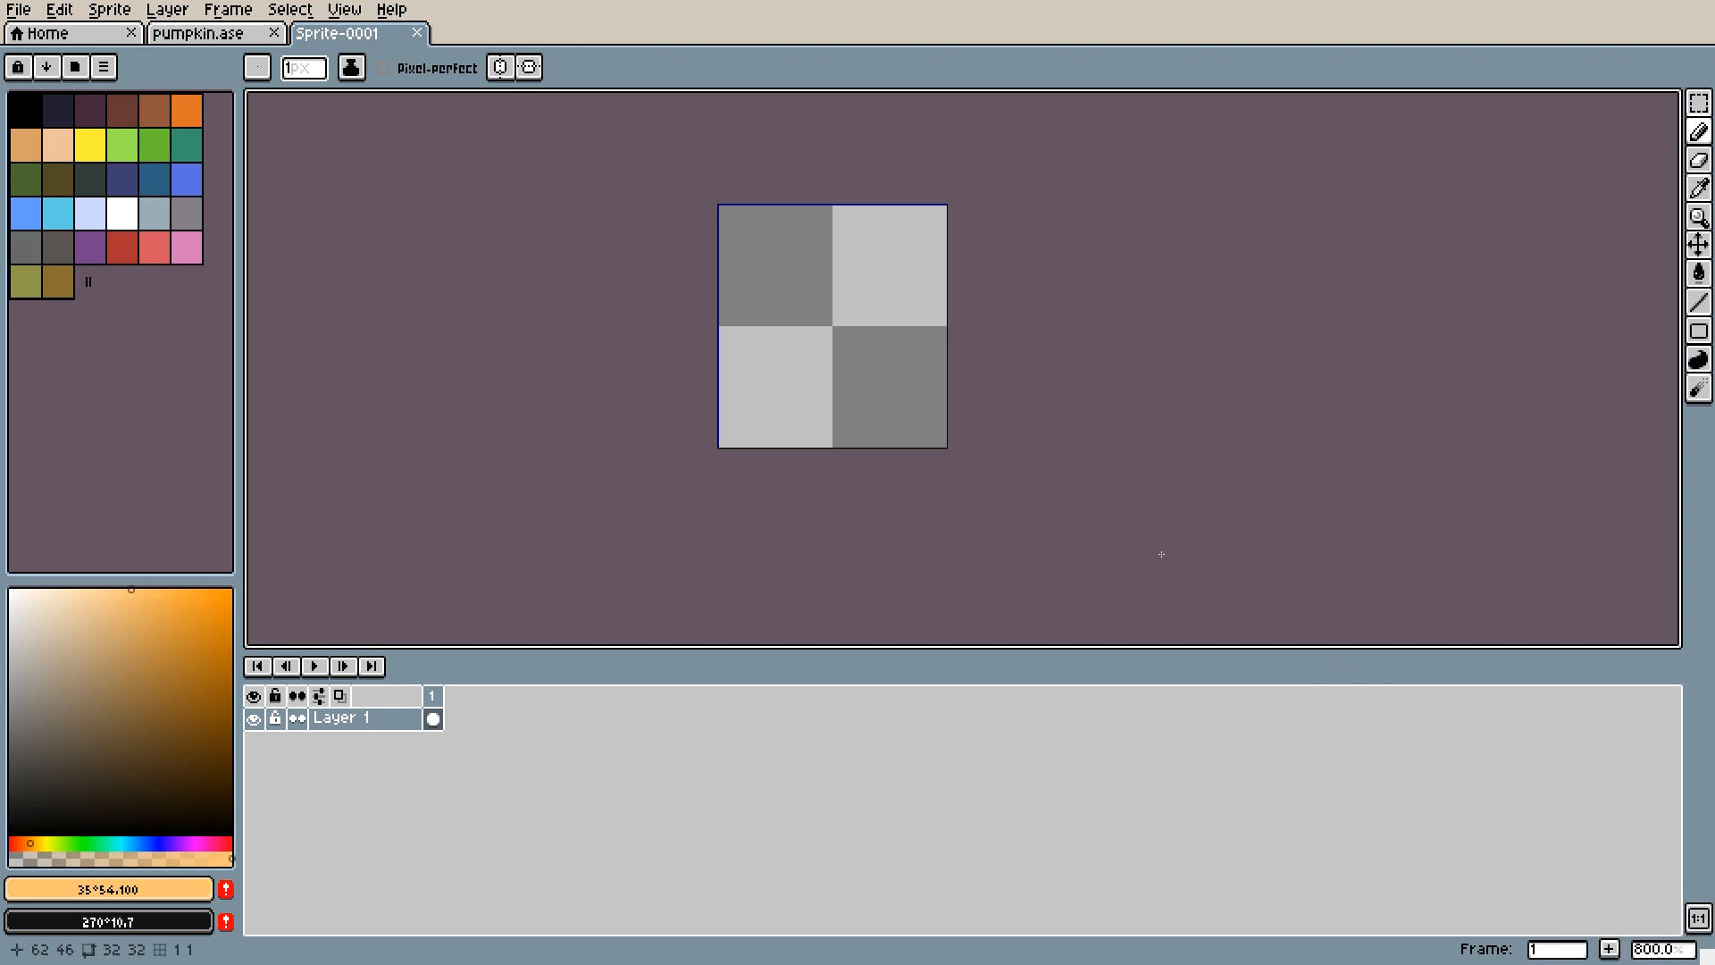
left_click(345, 10)
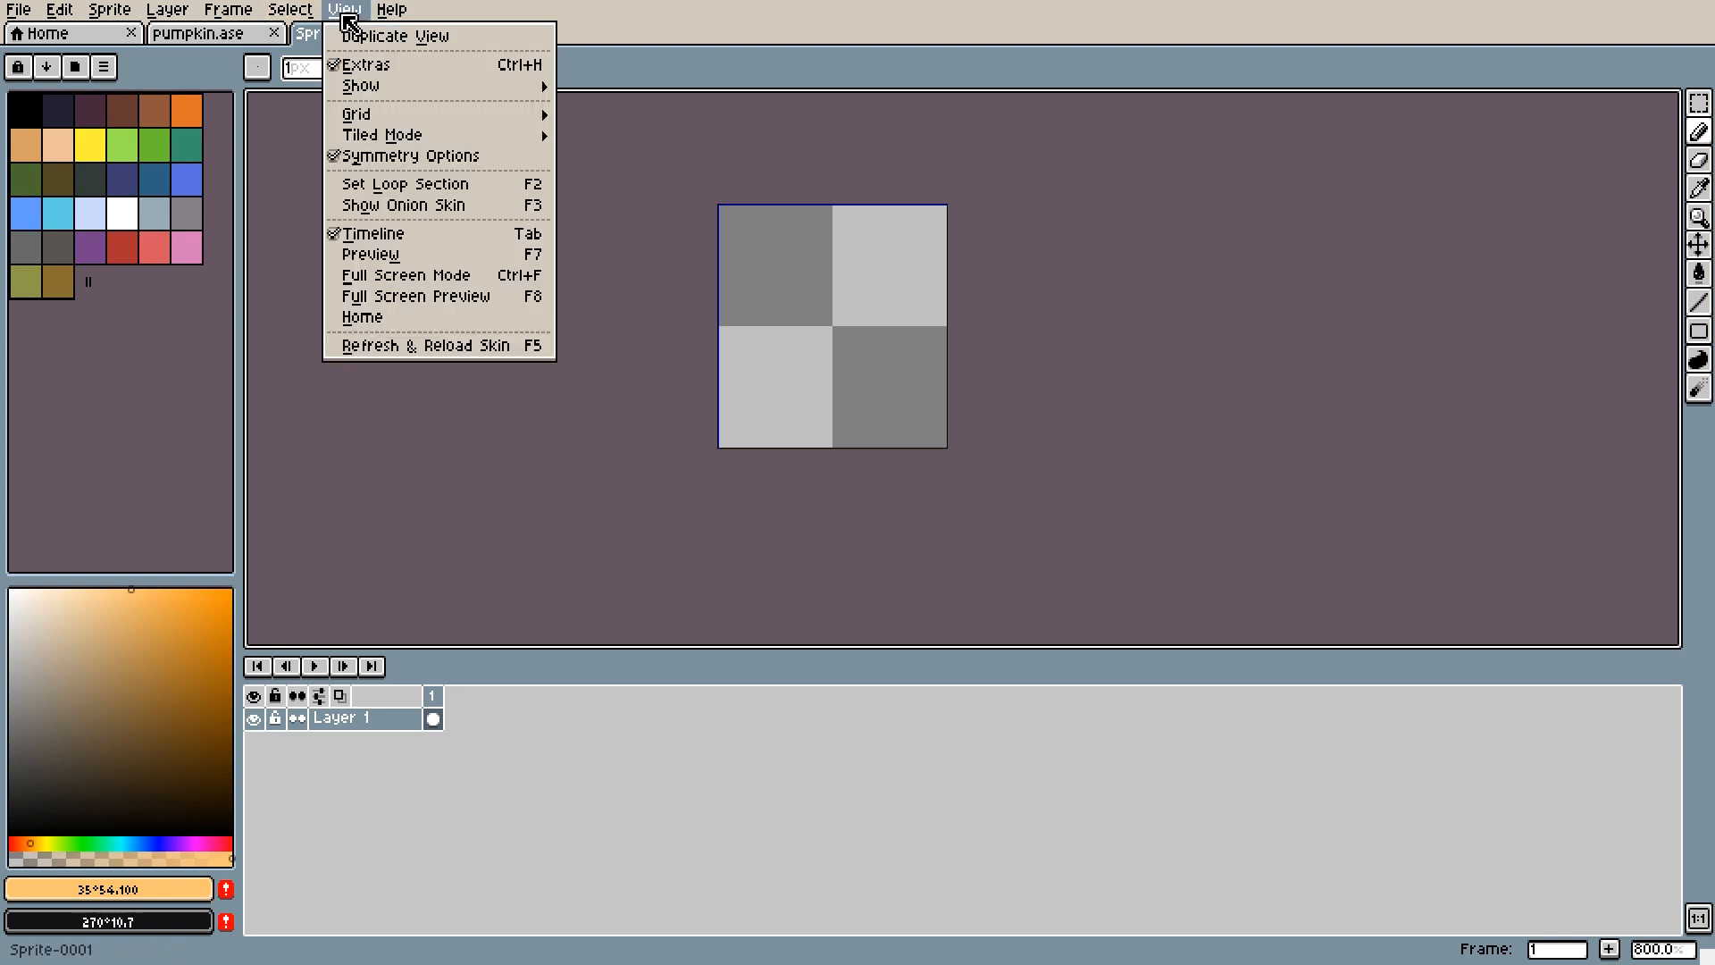
left_click(368, 254)
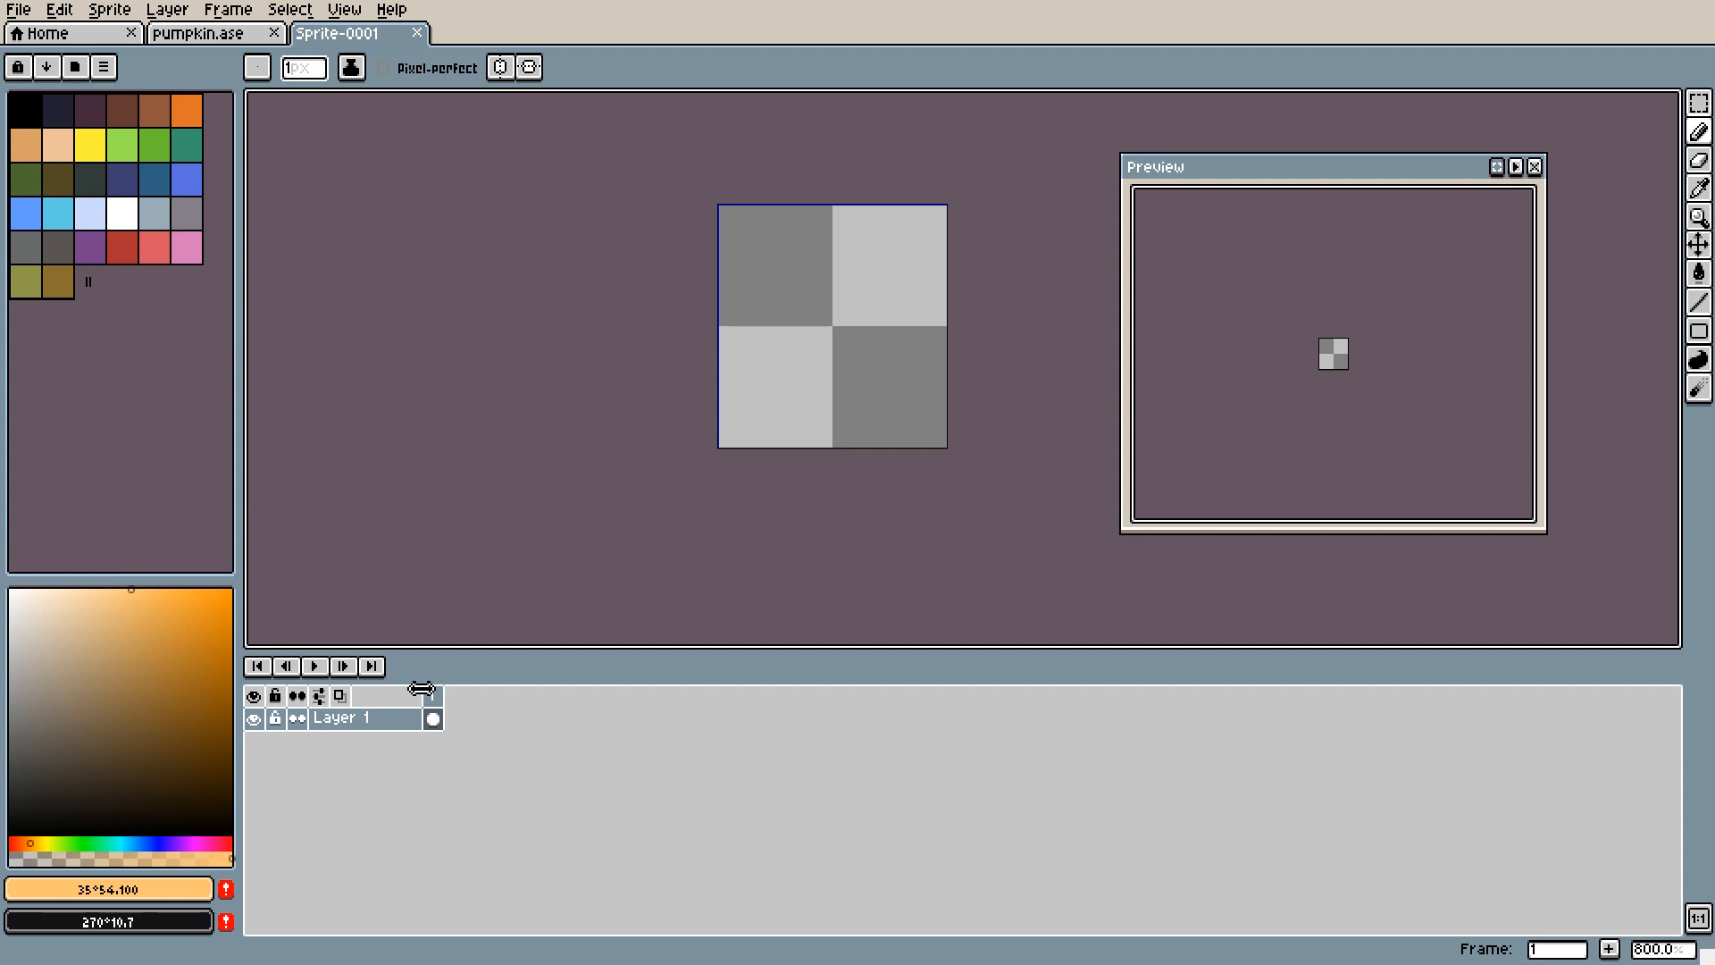
Step: Switch the color selector to the RGB Color Wheel and place the foreground color's editor as a floating window over the timeline
left_click(105, 68)
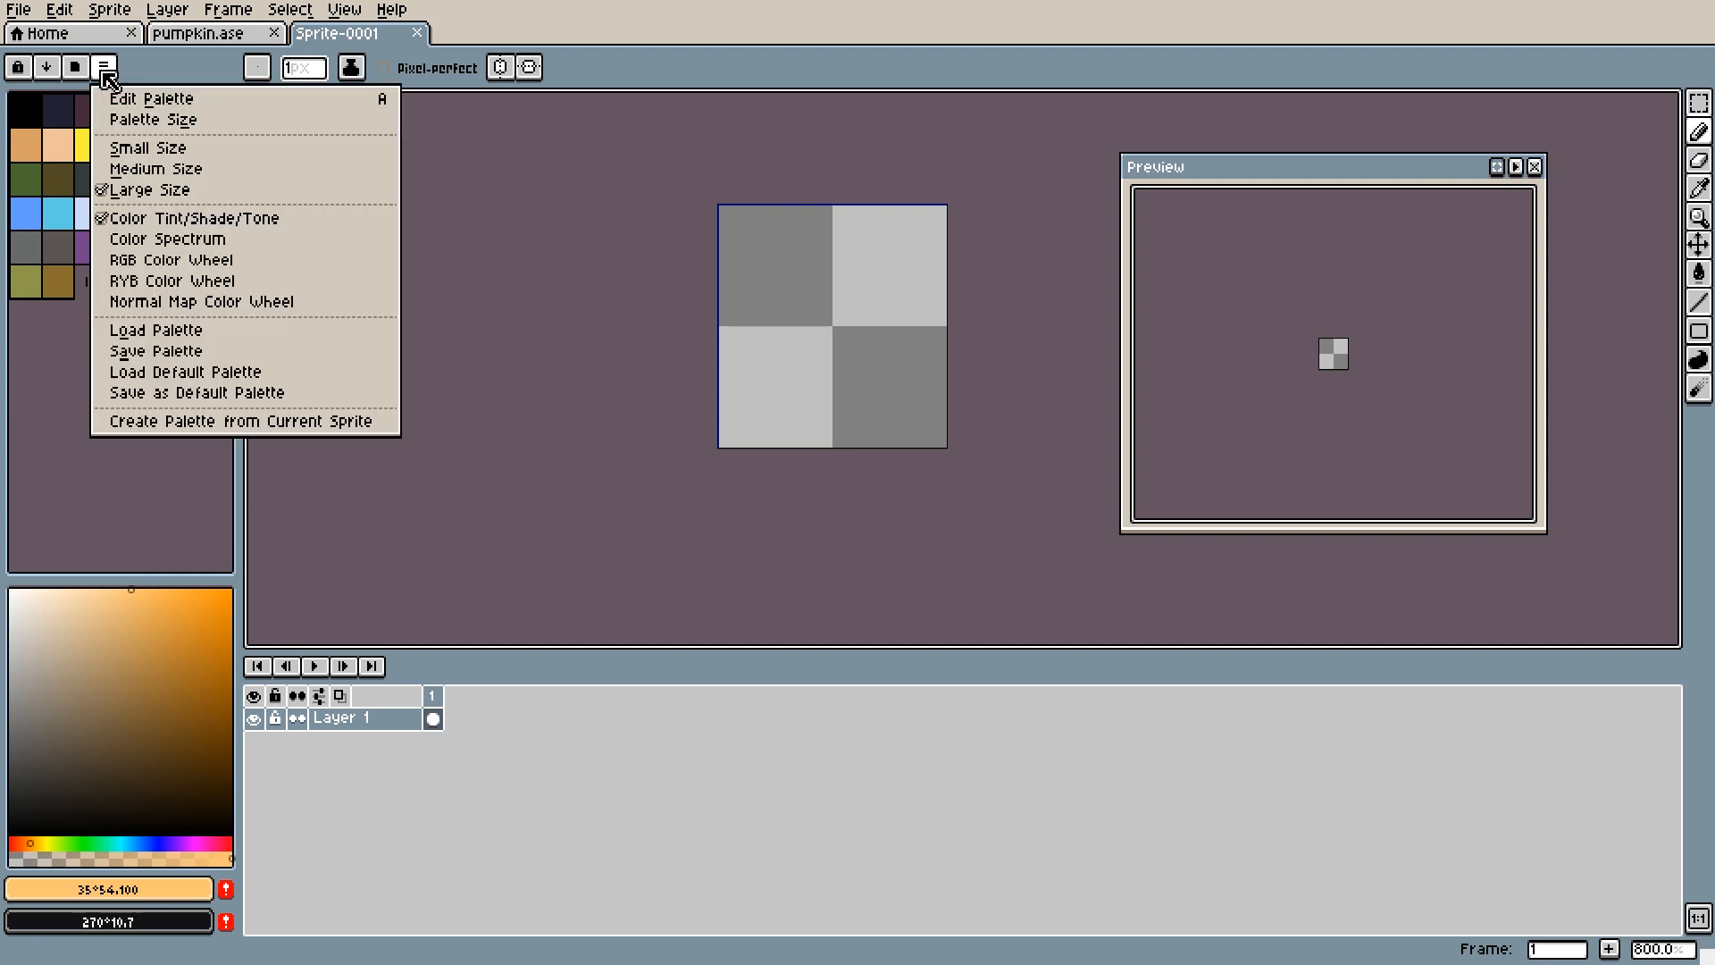
left_click(224, 260)
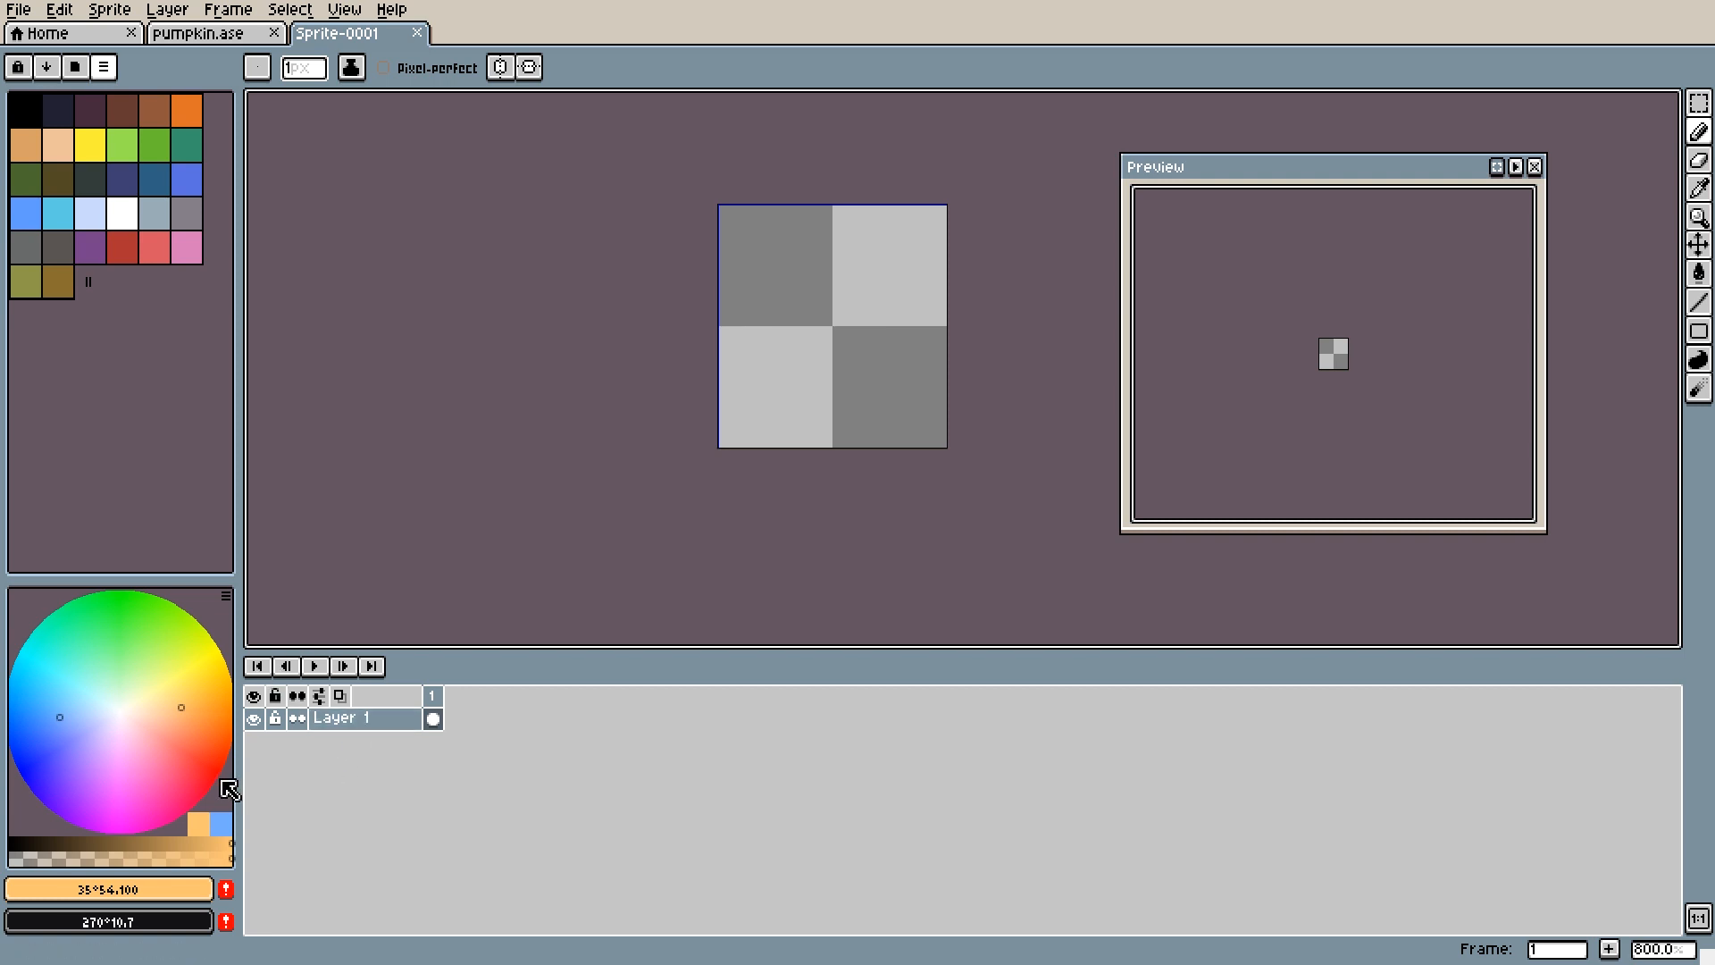
left_click(183, 902)
left_click(130, 890)
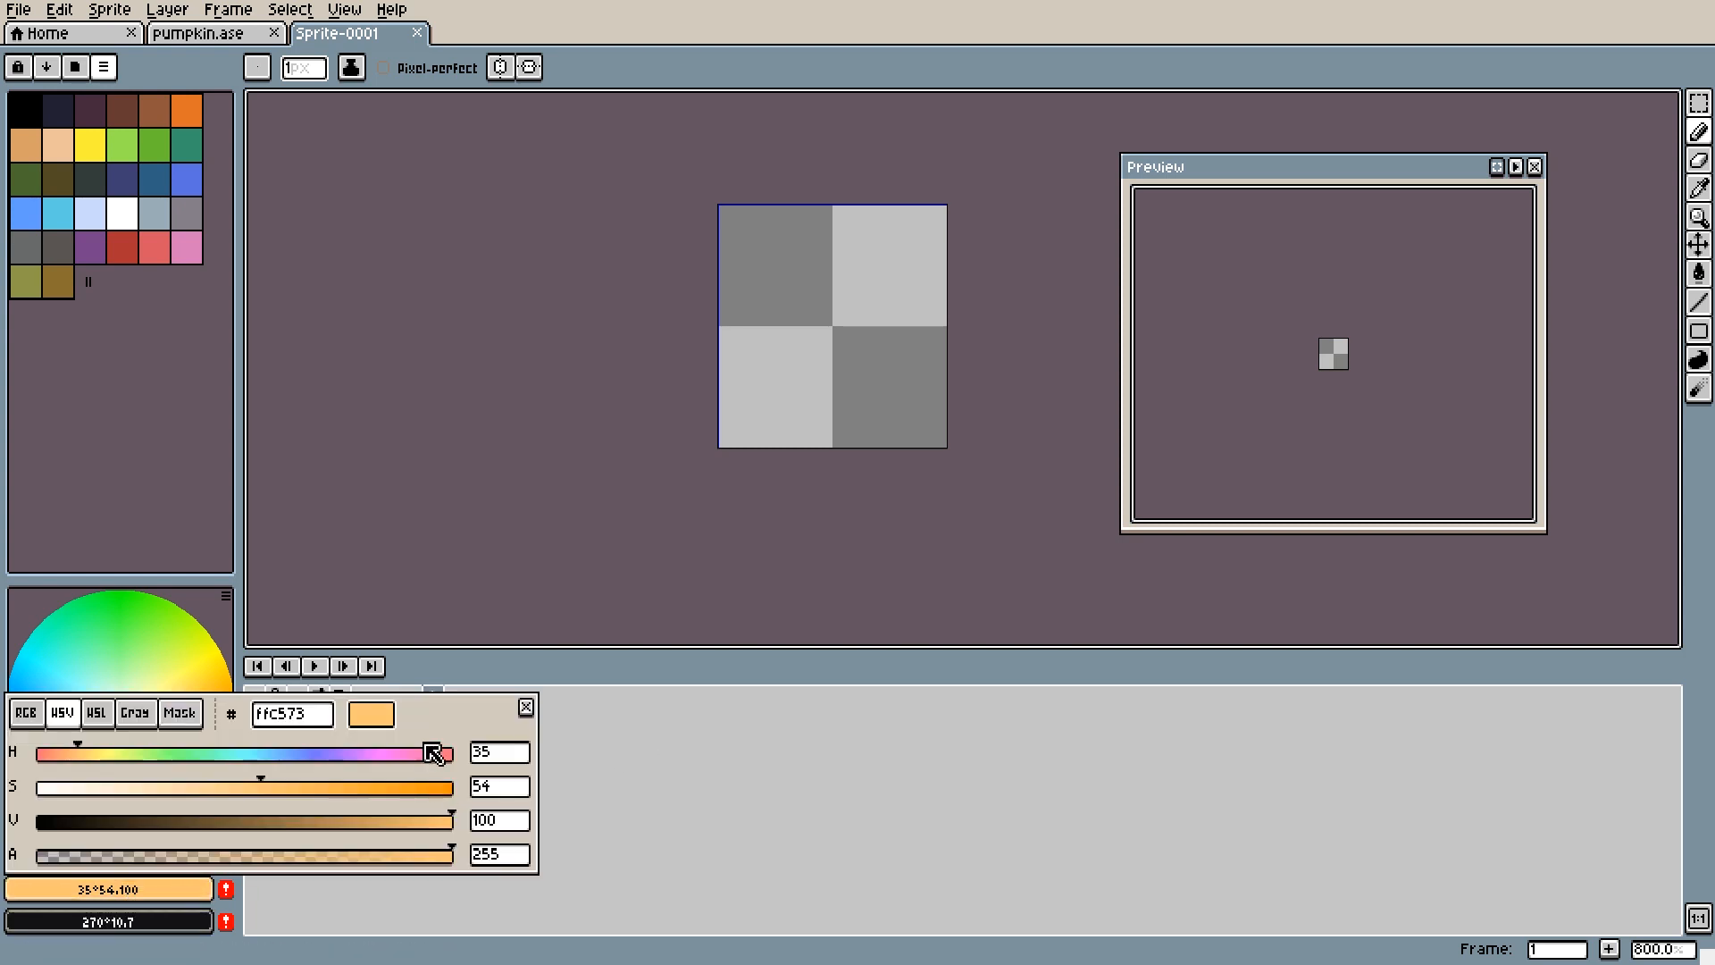
left_click_drag(428, 731, 1182, 705)
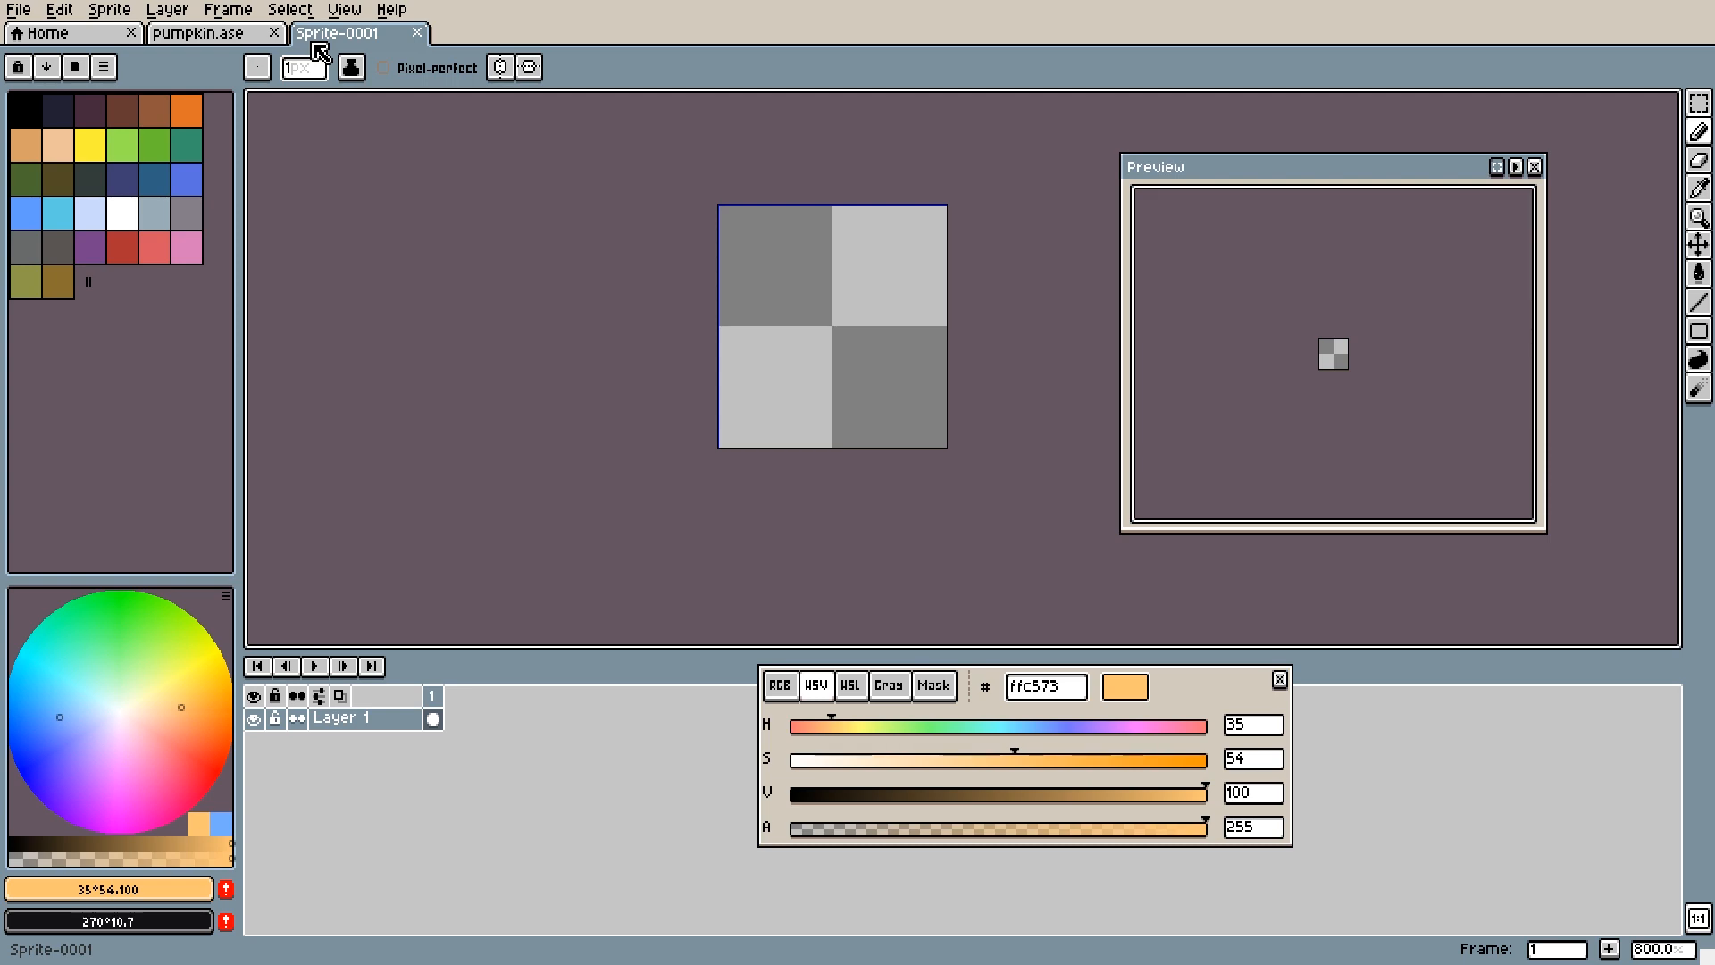
Step: Look at the Home page and the pumpkin.ase drawing, and return to Sprite-0001
left_click(53, 35)
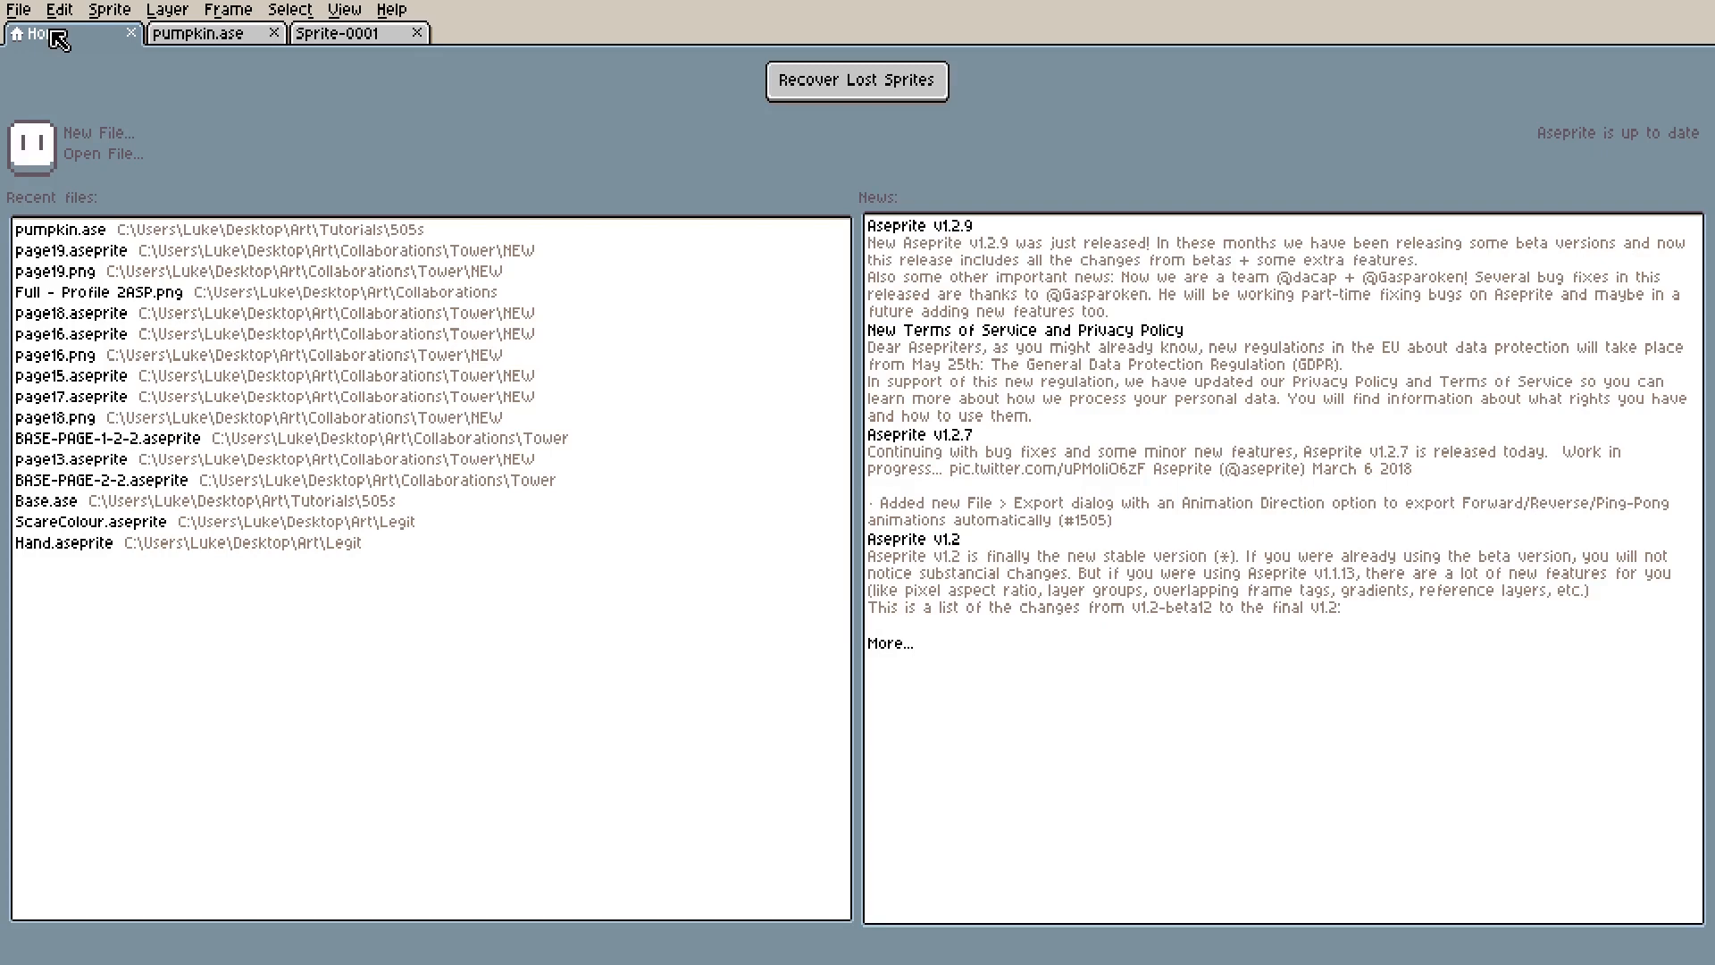
left_click(175, 38)
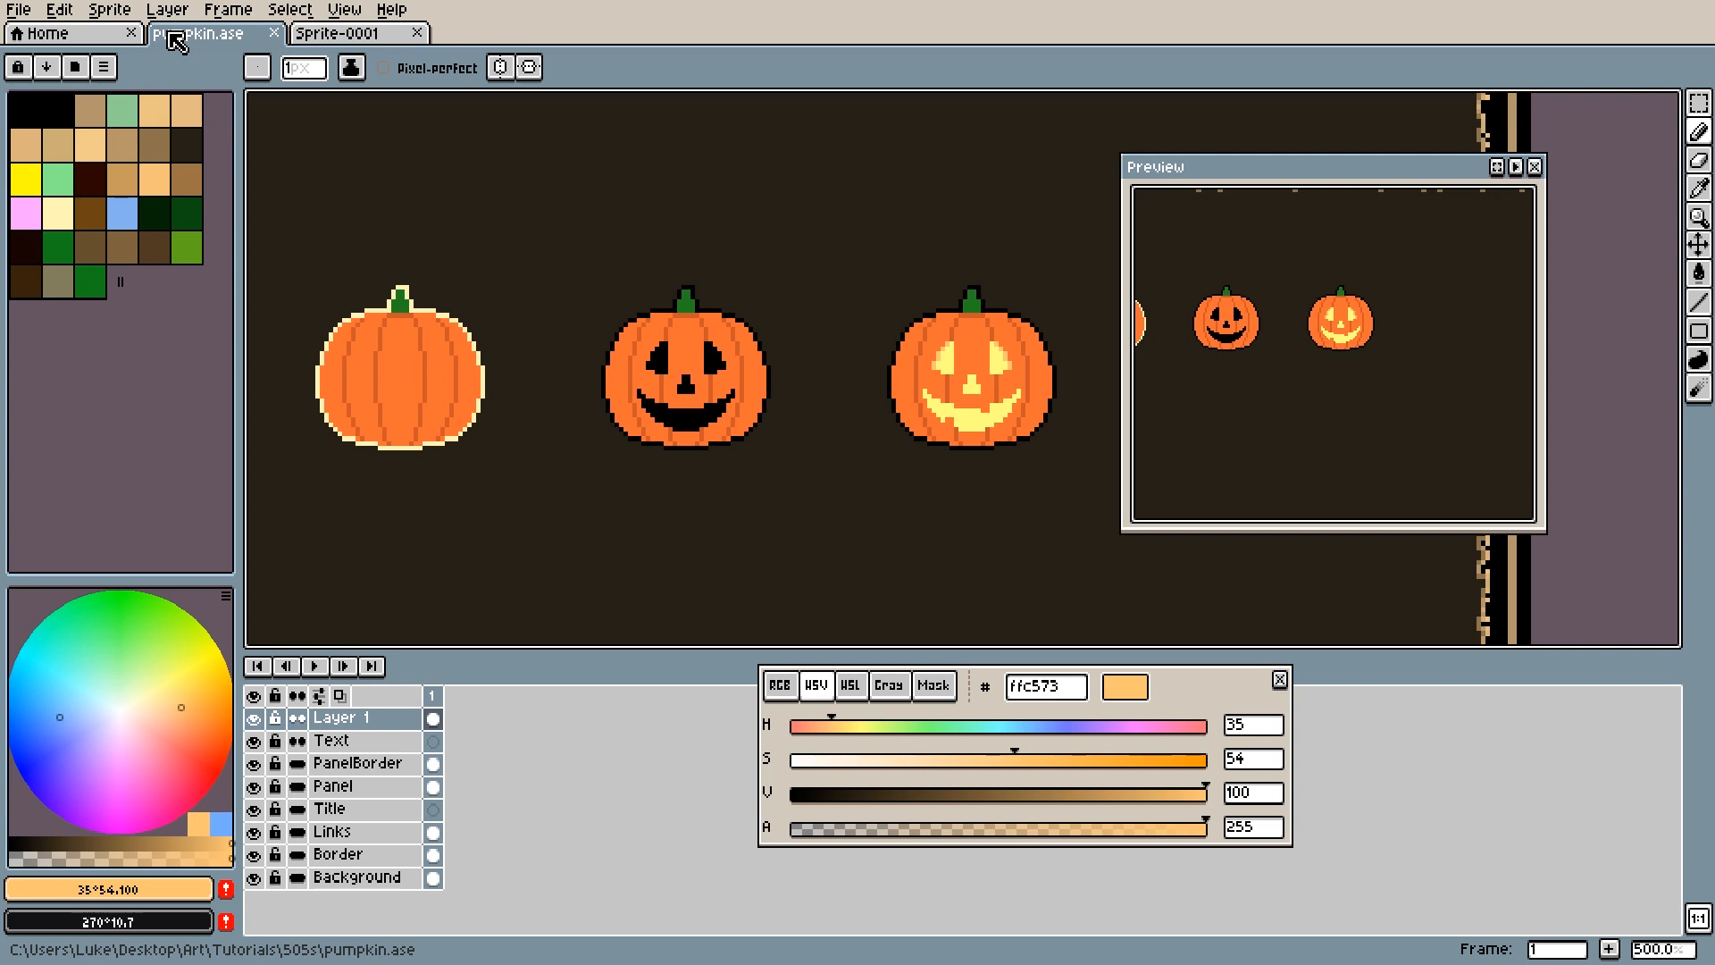
left_click(330, 35)
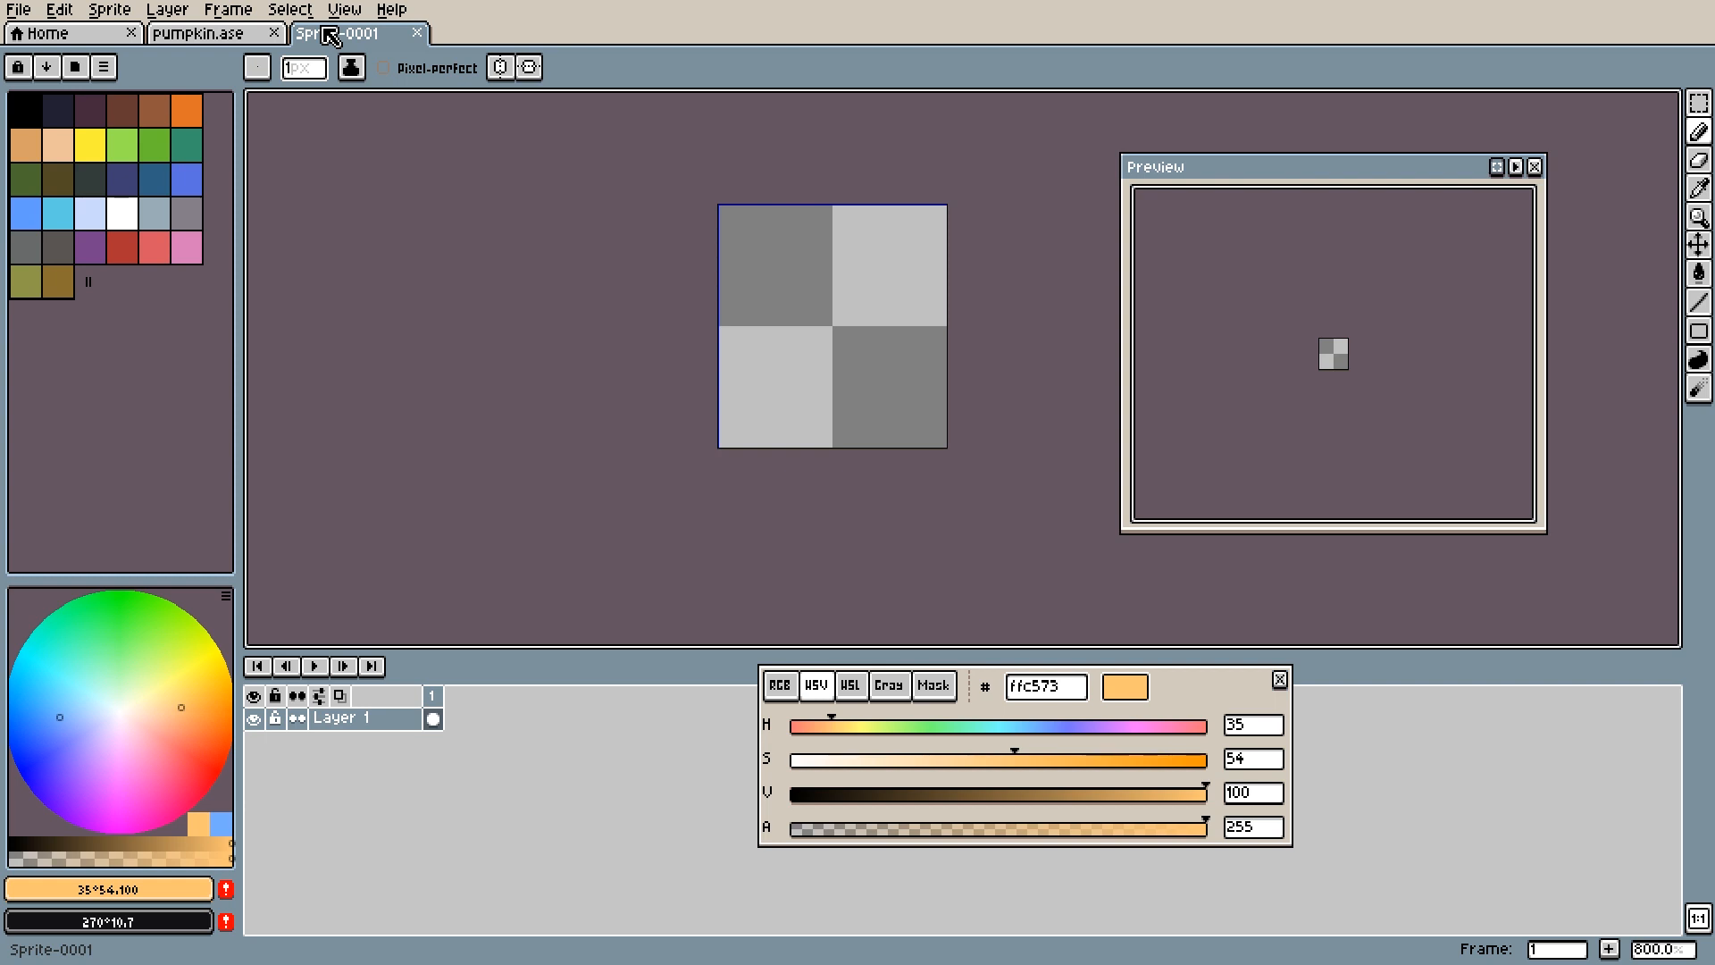
Step: Close the Home page, reopen it, and return to Sprite-0001
left_click(131, 33)
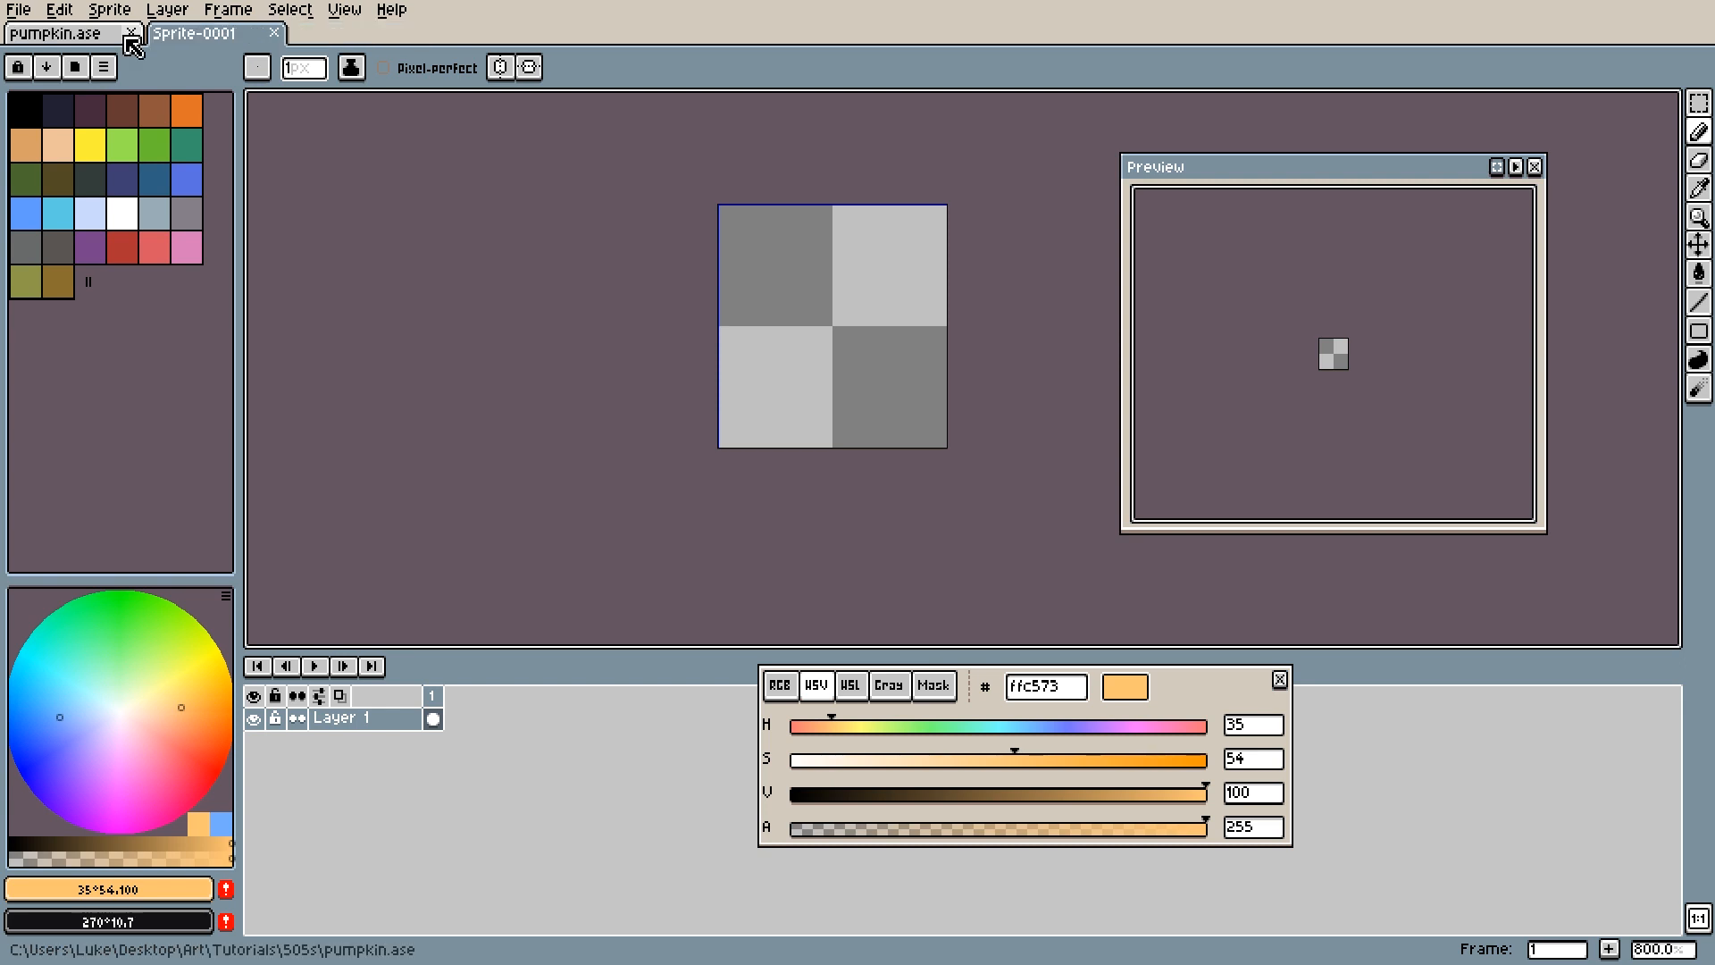
left_click(352, 14)
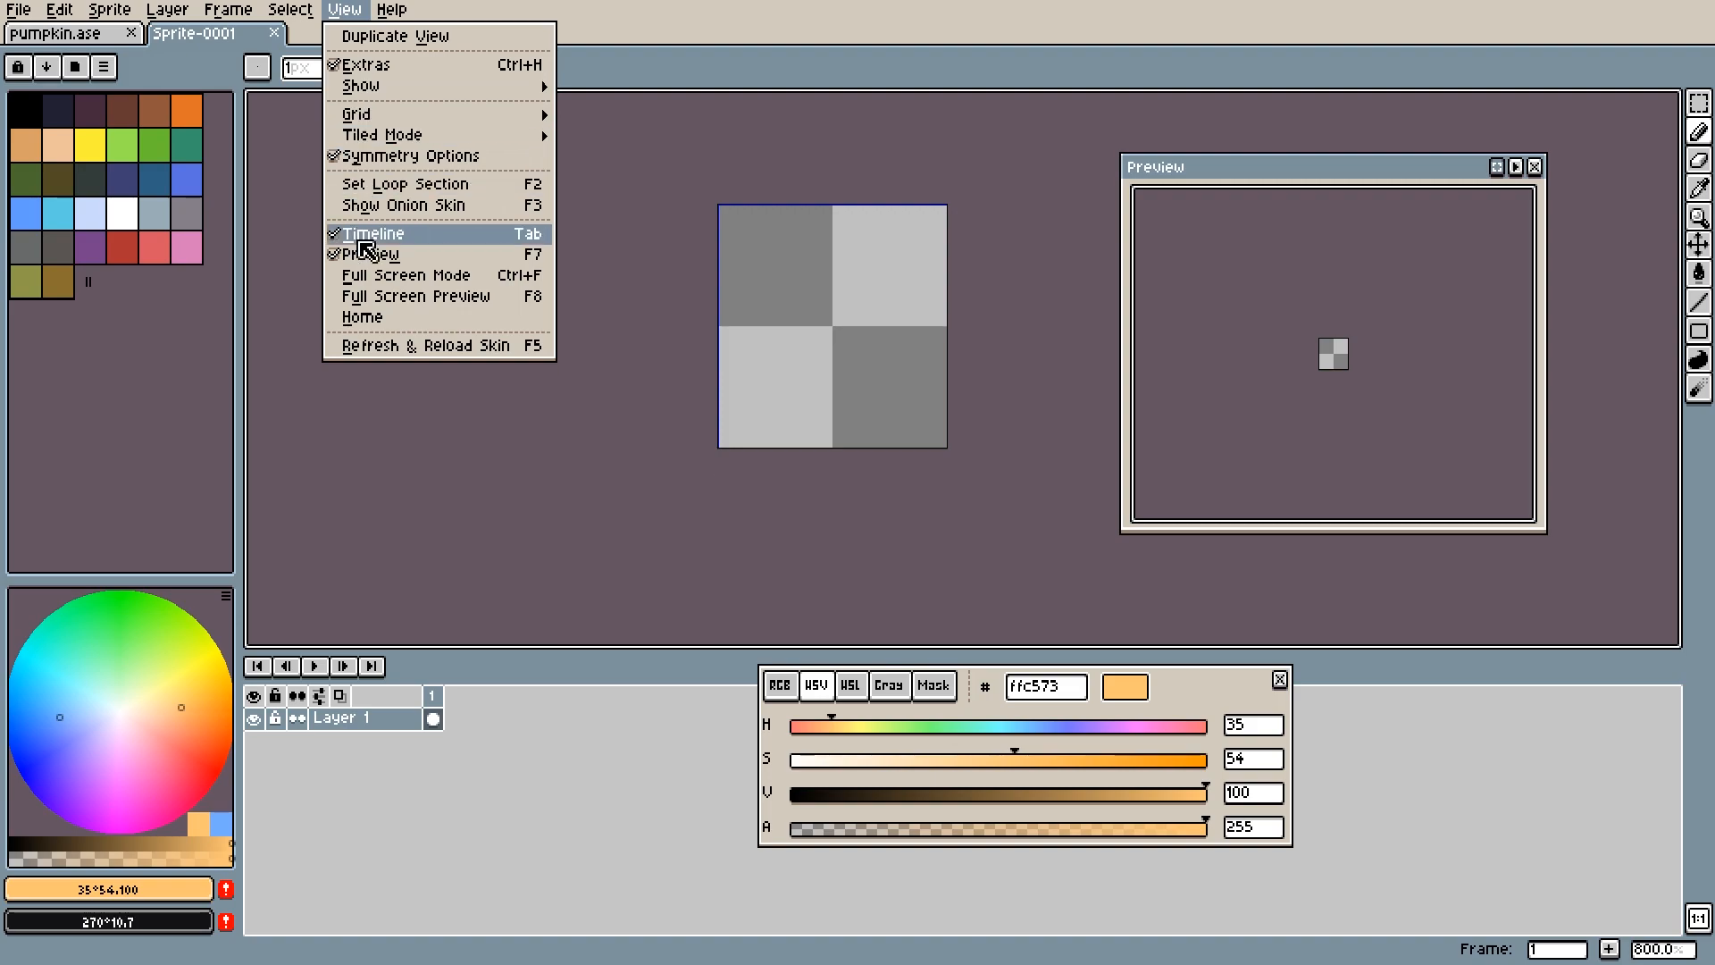
left_click(386, 318)
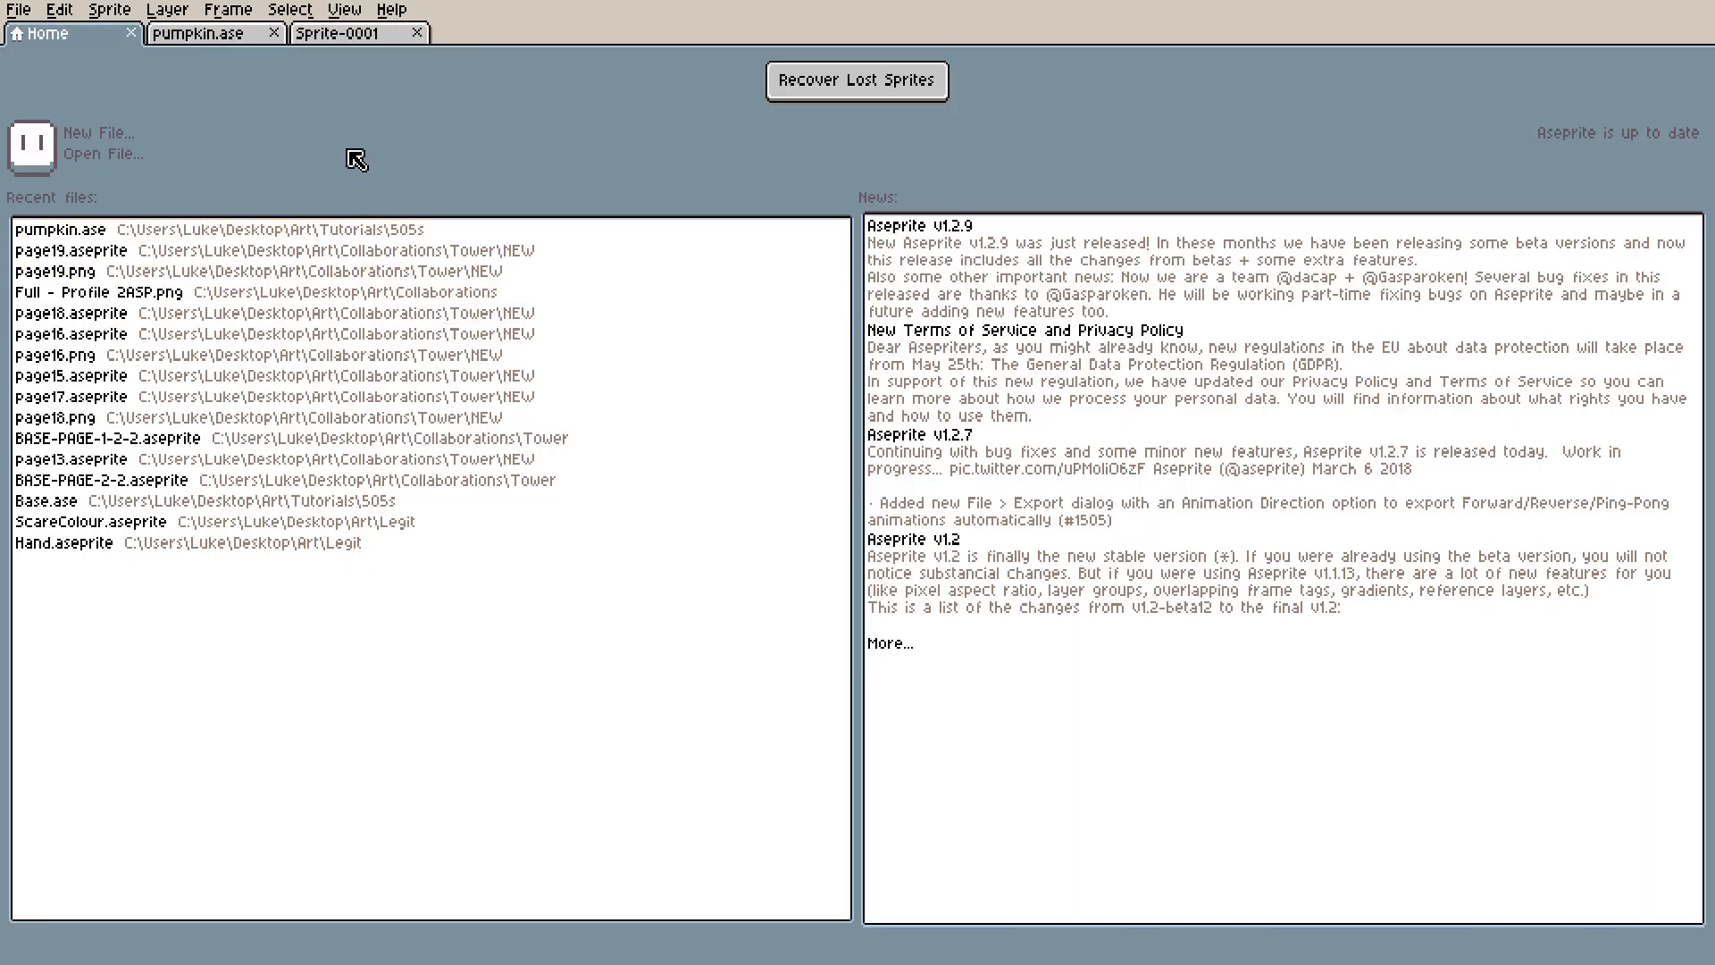
left_click(380, 37)
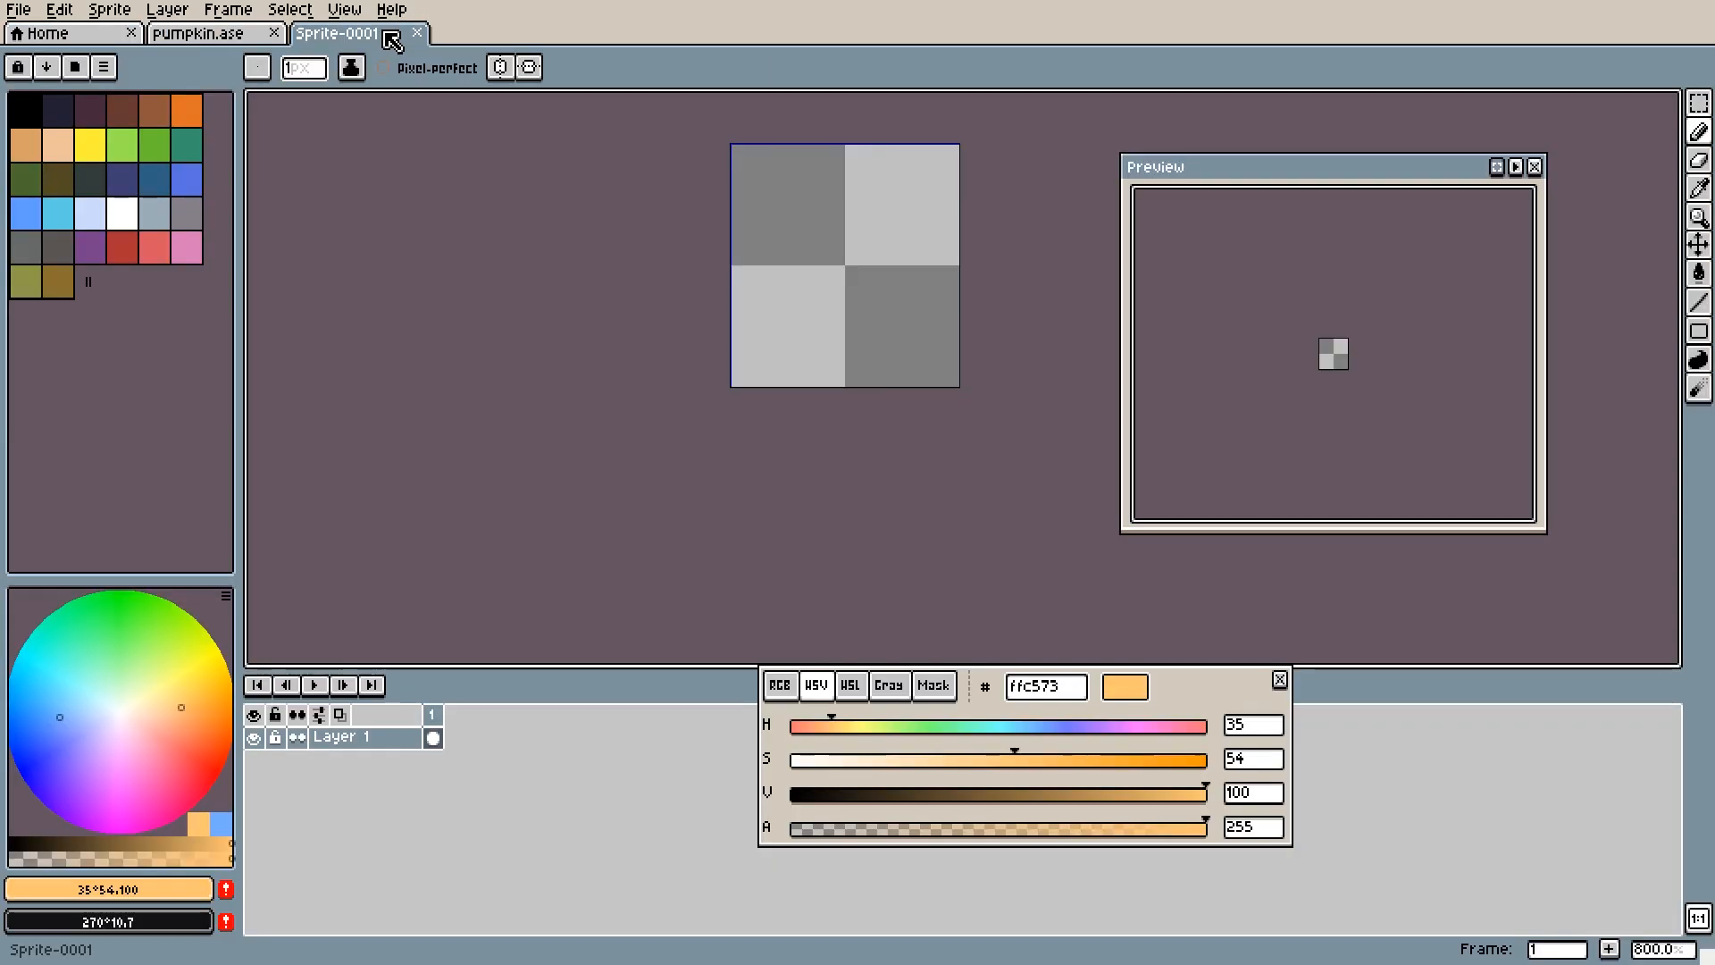
Step: Dock Sprite-0001 above and beside pumpkin.ase as a split view, and return it to the main set of open documents
left_click_drag(391, 40, 390, 127)
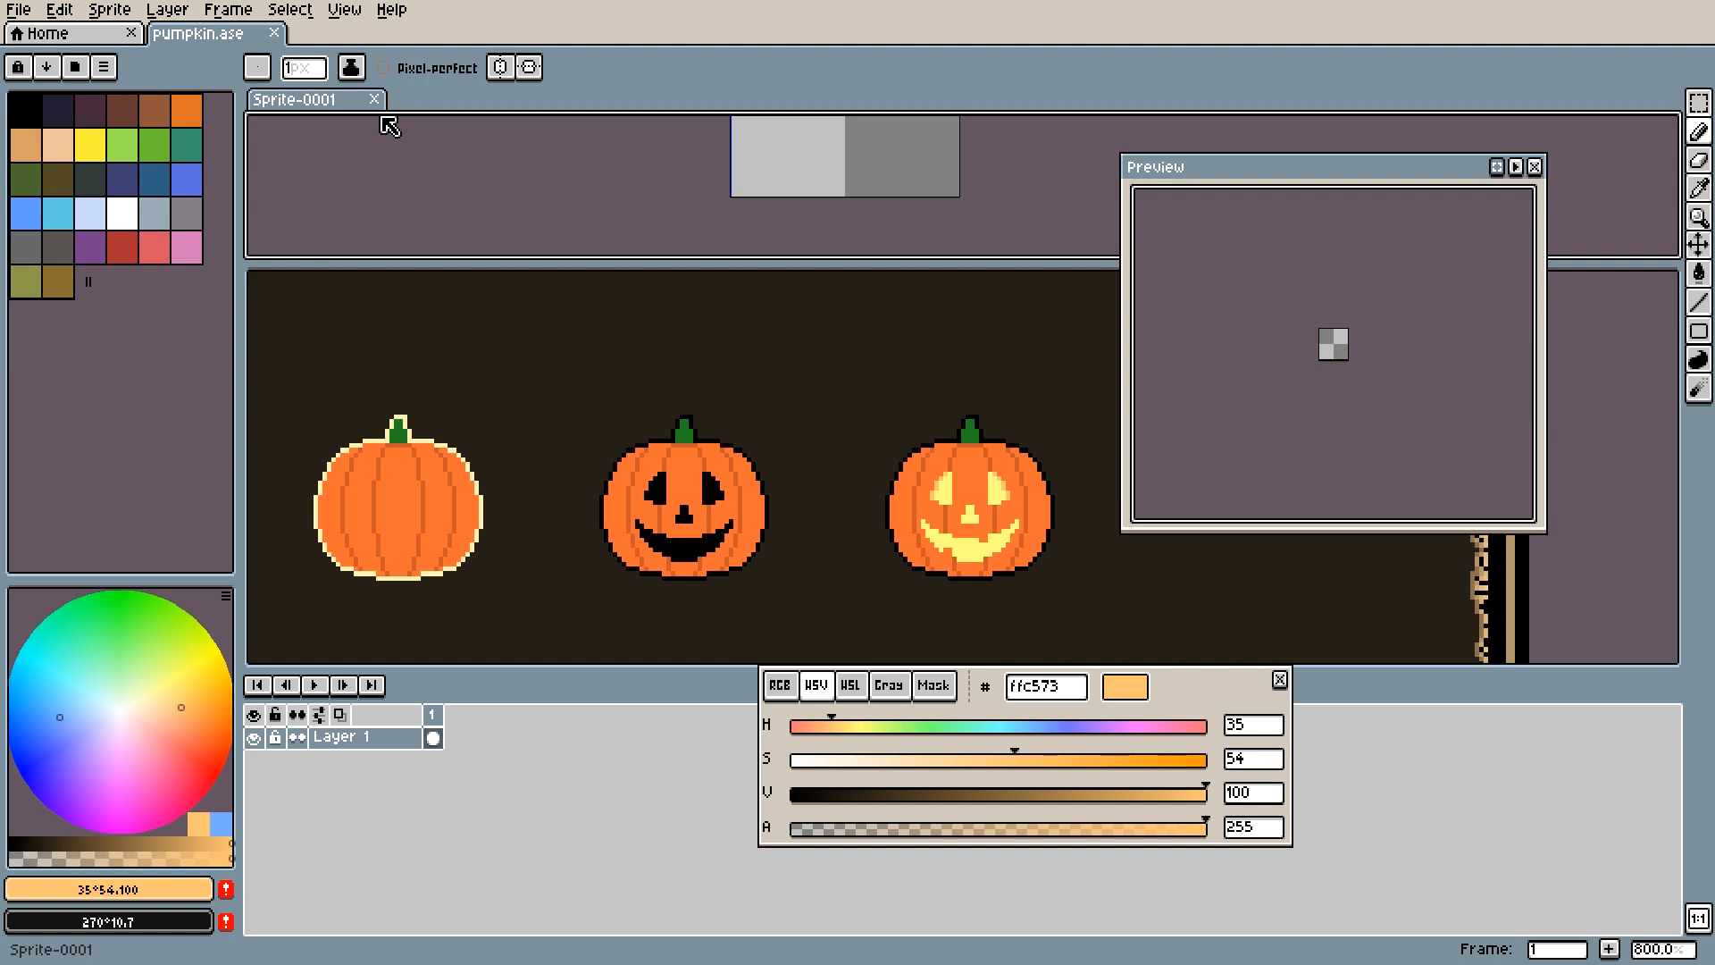
left_click_drag(345, 97, 263, 308)
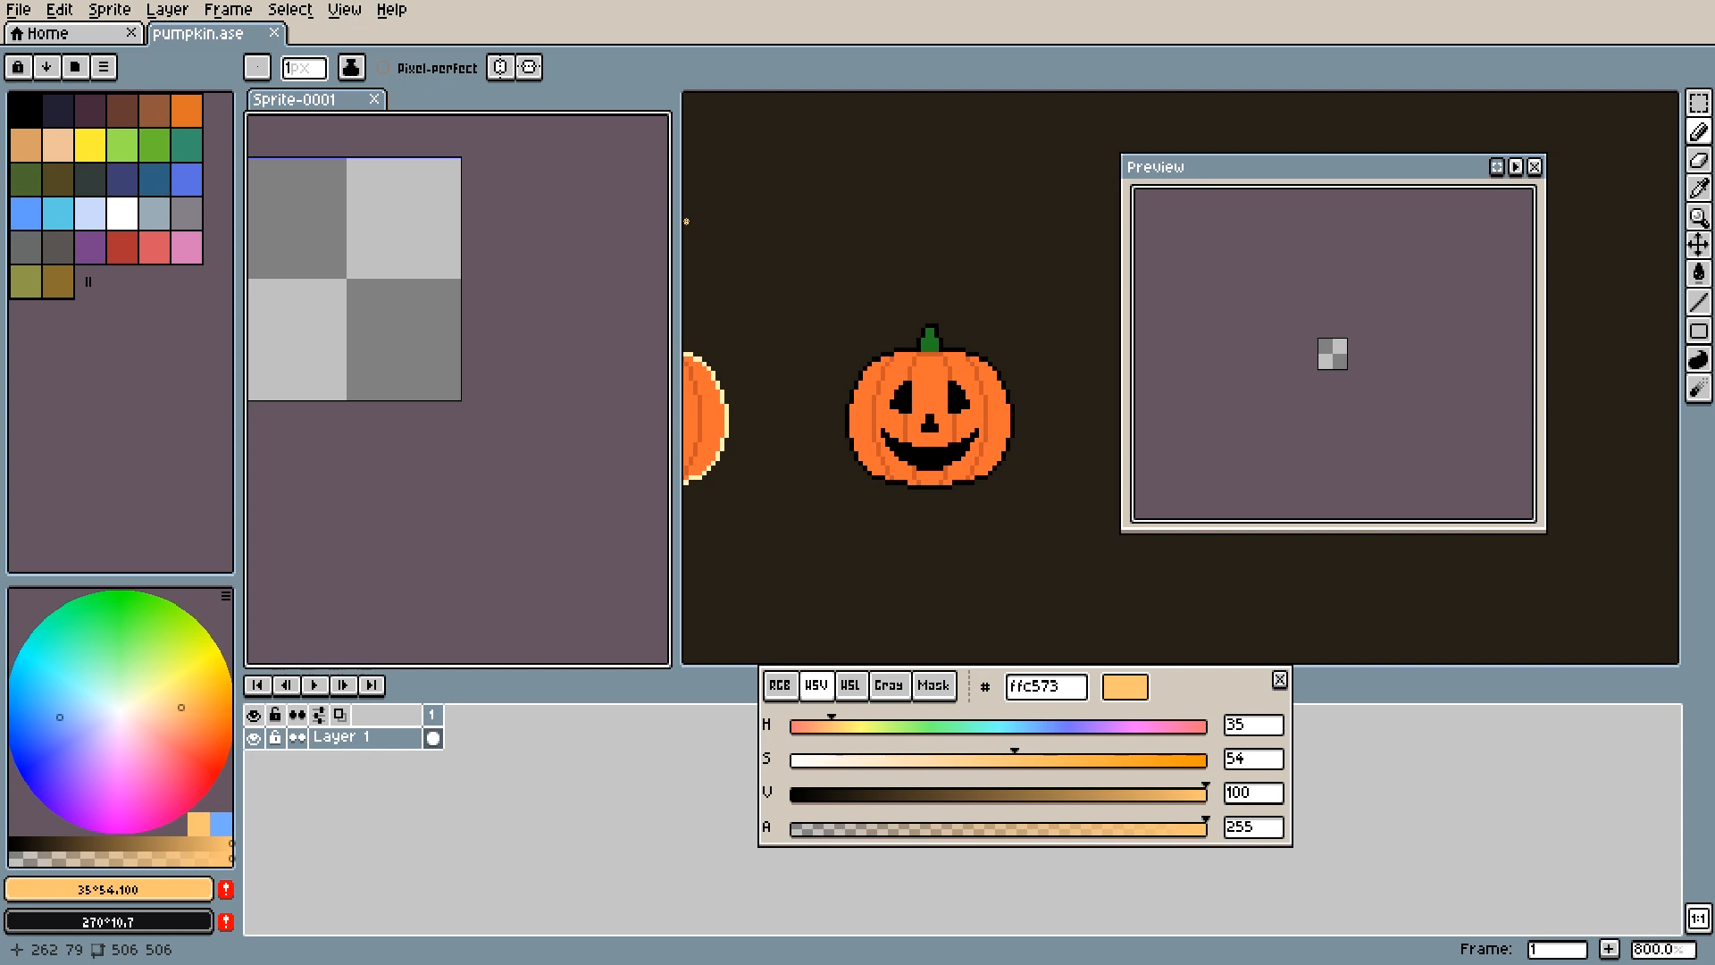
left_click_drag(308, 99, 350, 41)
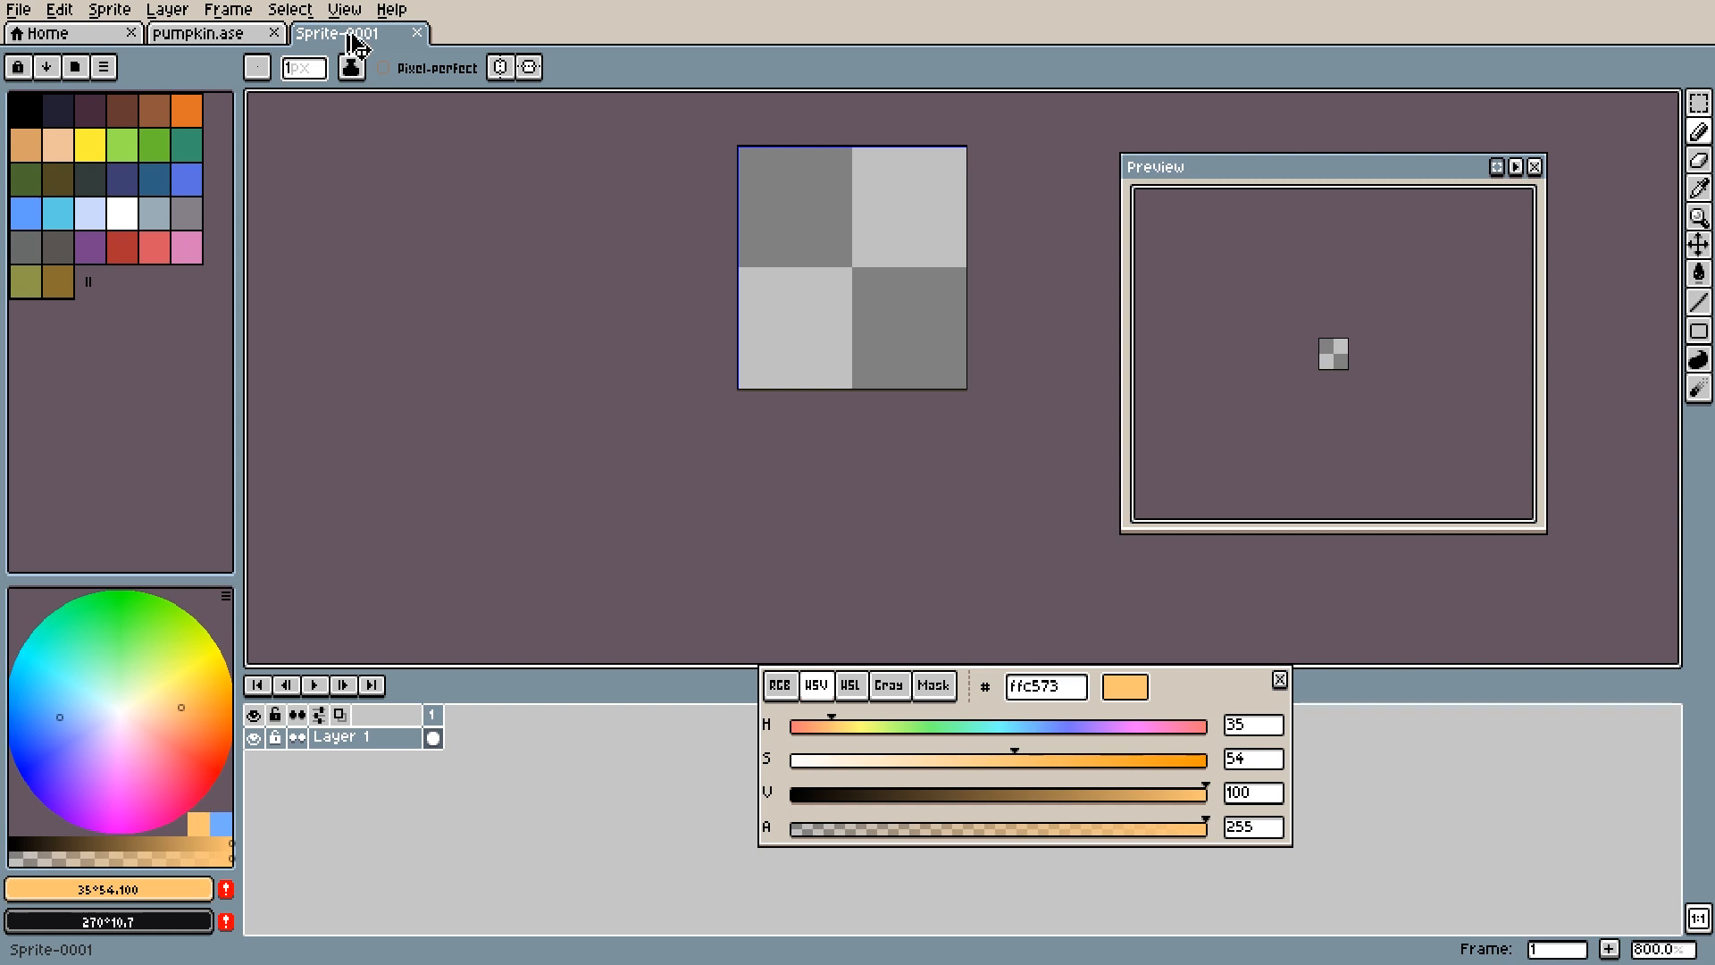
Step: Dock two extra Sprite-0001 views beside the main canvas, zoom and position each one, and narrow their column
left_click_drag(355, 43, 391, 655)
left_click_drag(387, 199, 467, 248)
scroll(472, 324, "down", 6)
left_click_drag(433, 460, 491, 548)
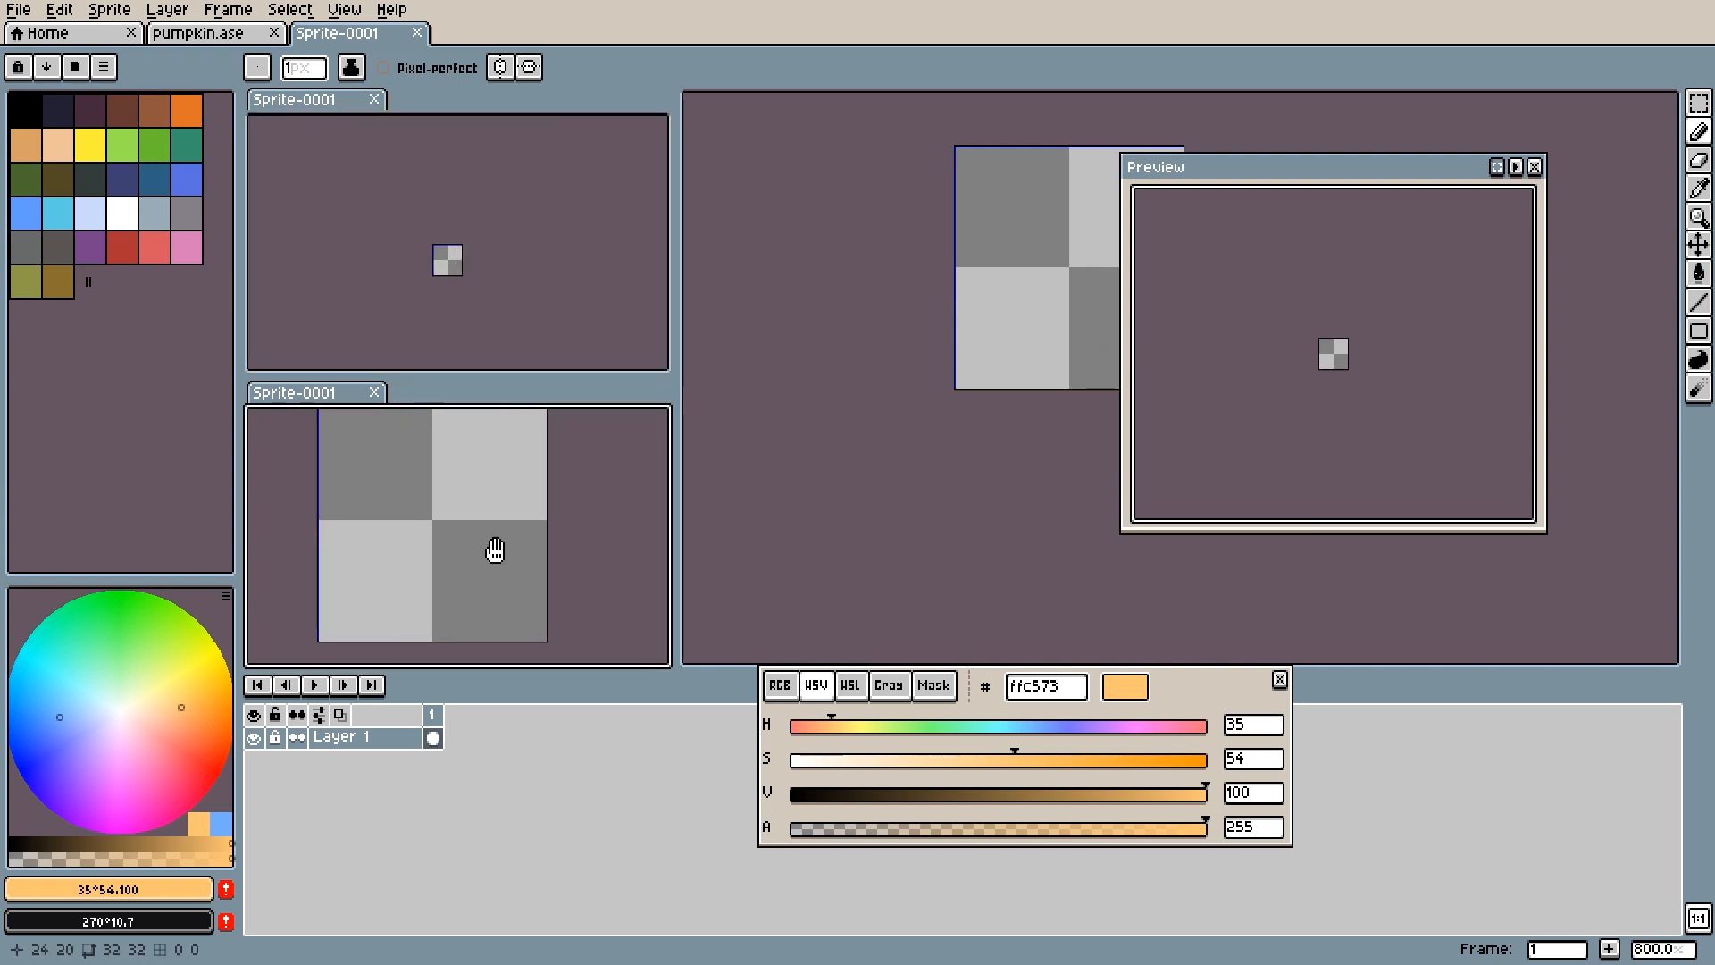
scroll(497, 549, "down", 5)
left_click_drag(674, 306, 446, 296)
key("F7")
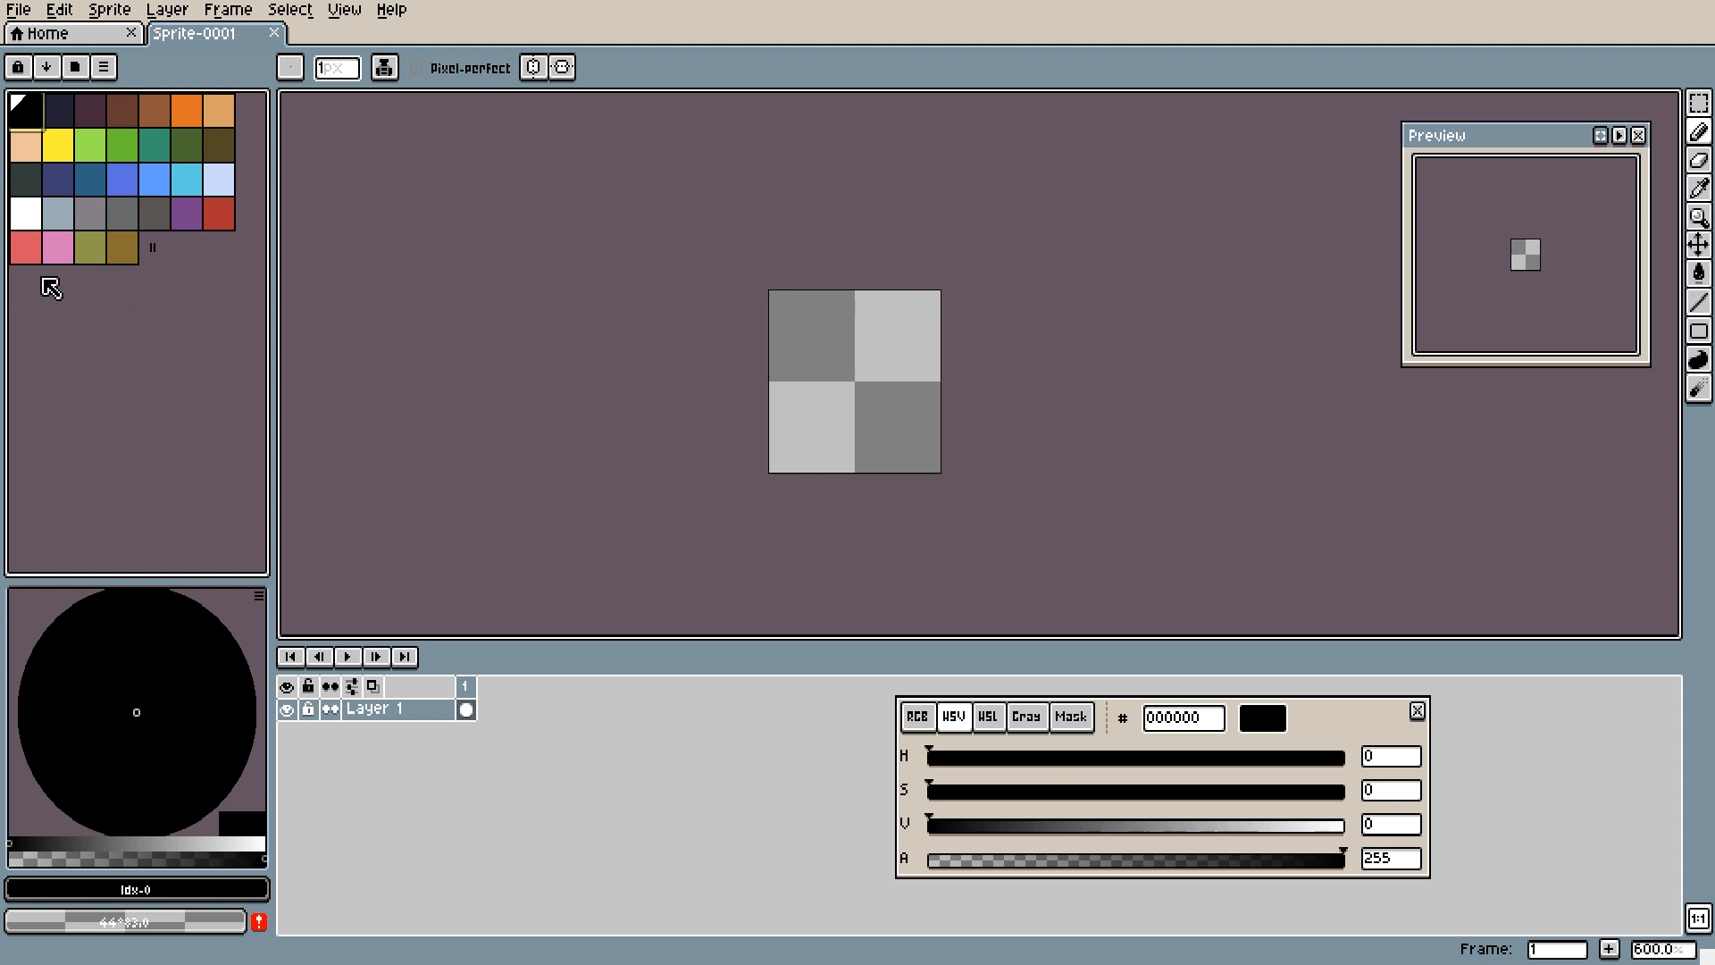
Step: Delete every palette color except black
left_click(56, 141)
left_click(60, 130)
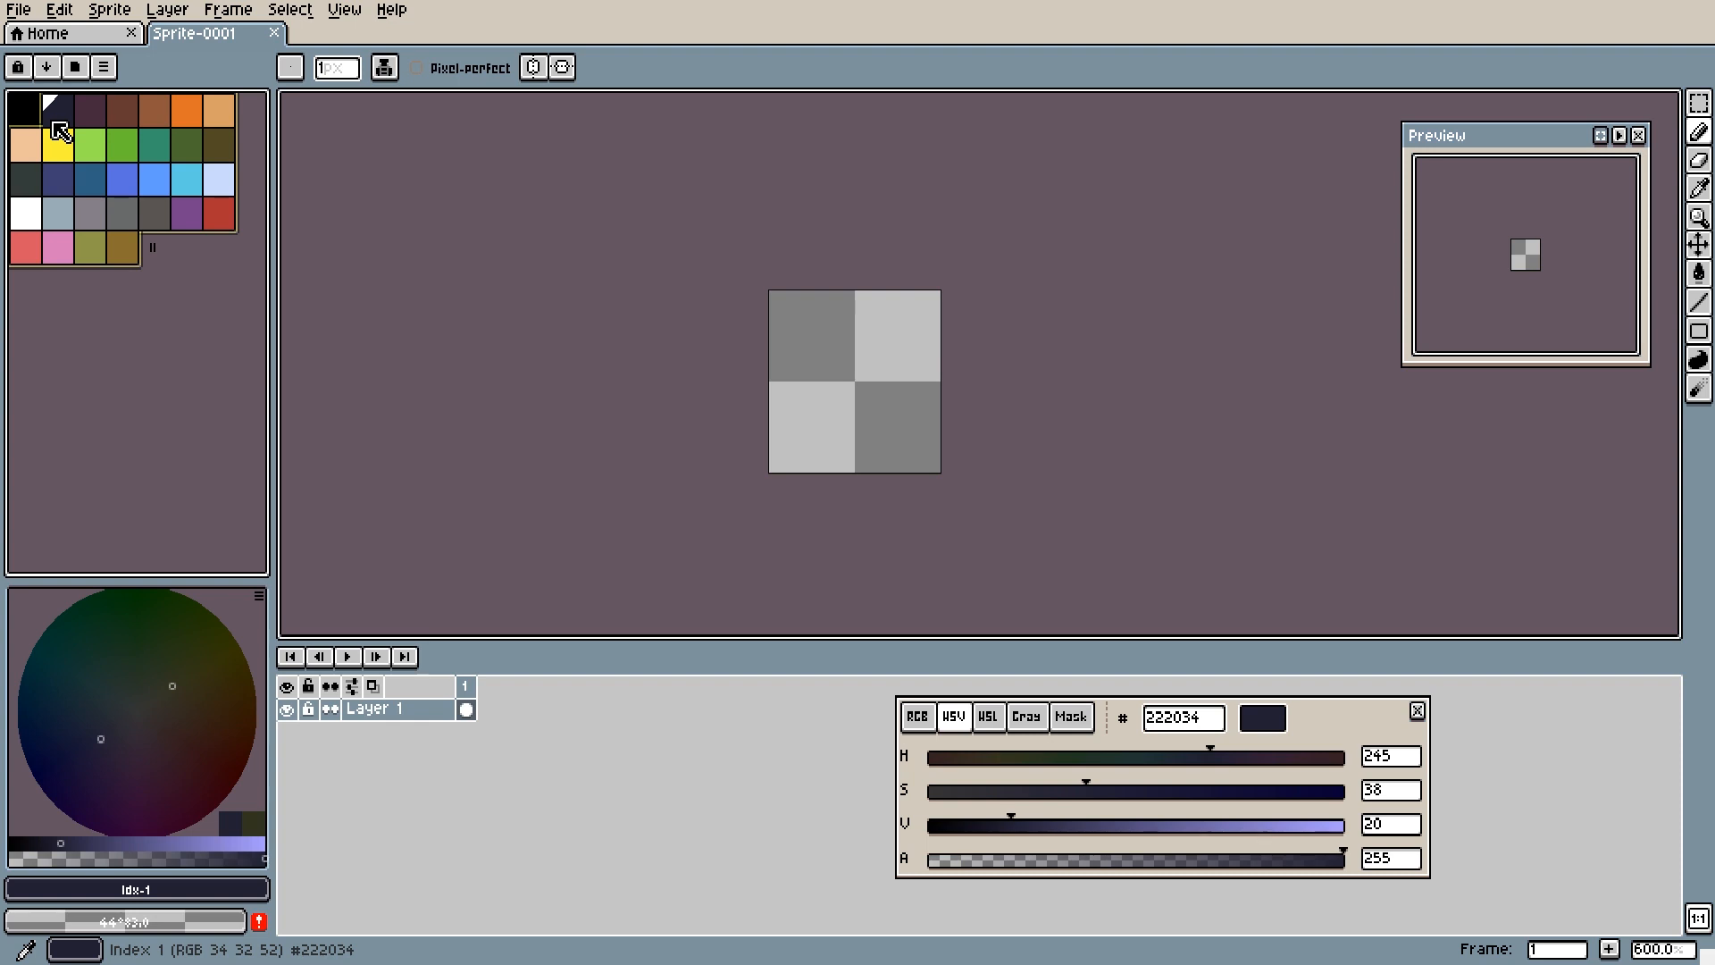
key("Delete")
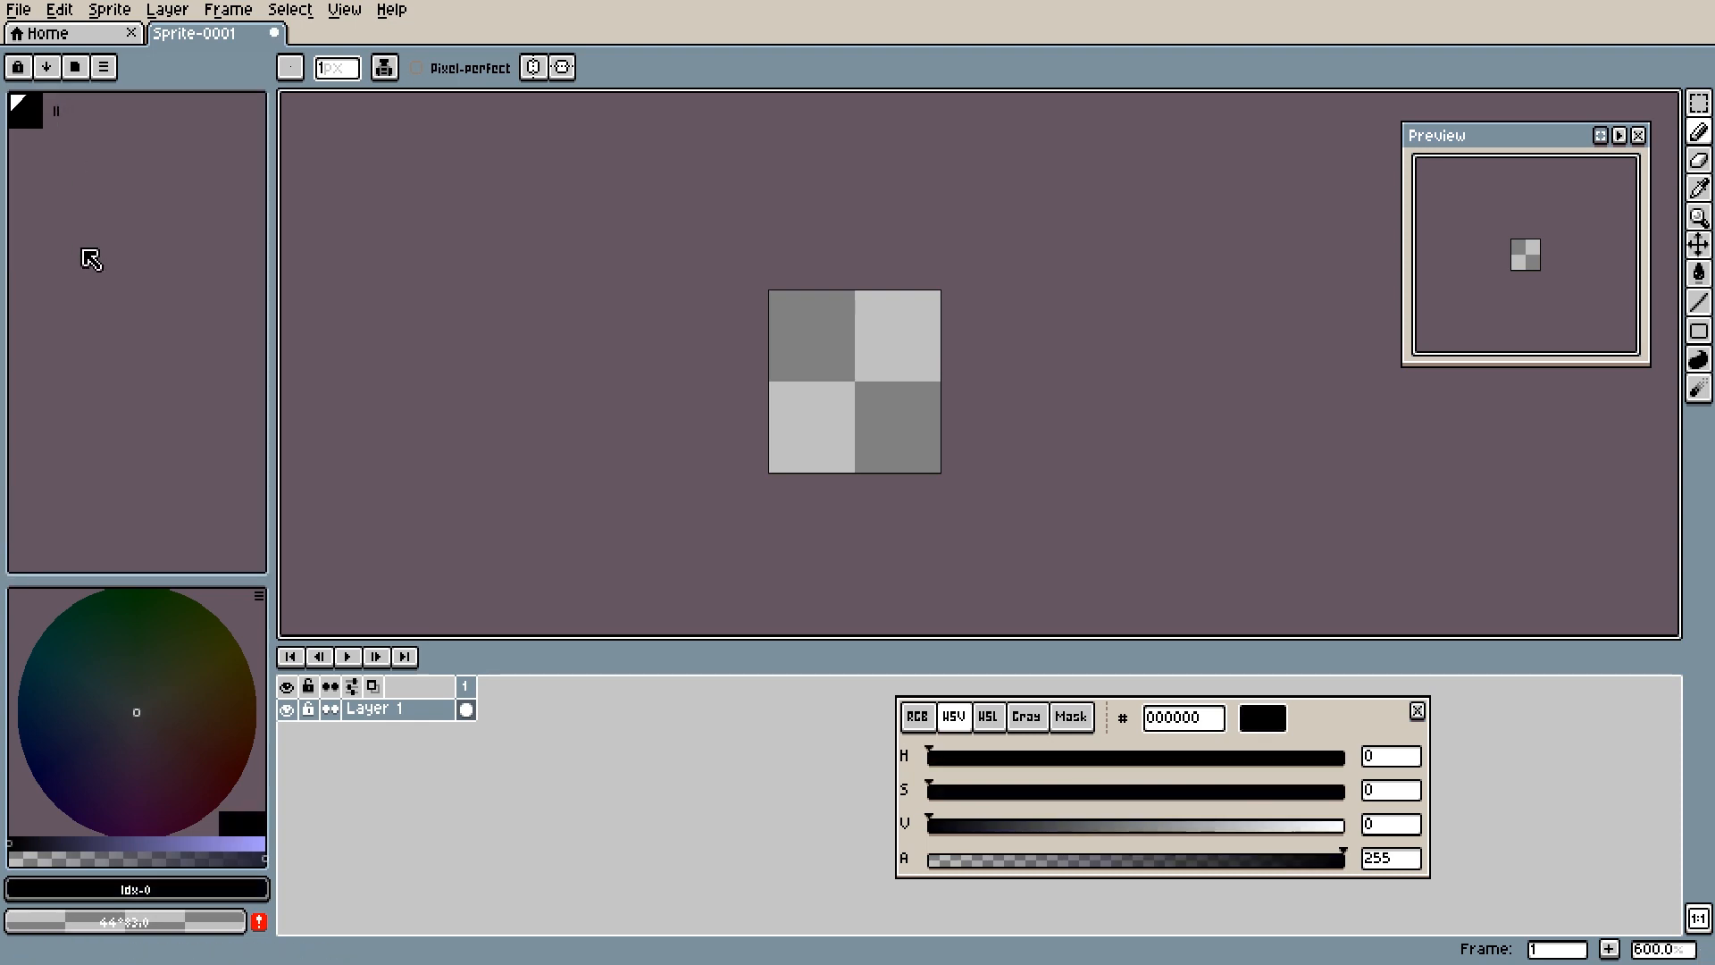
Step: Mix a bright red (saturation 84, value 100, ff2929) as the foreground color and add it to the palette
left_click_drag(1013, 824, 1368, 804)
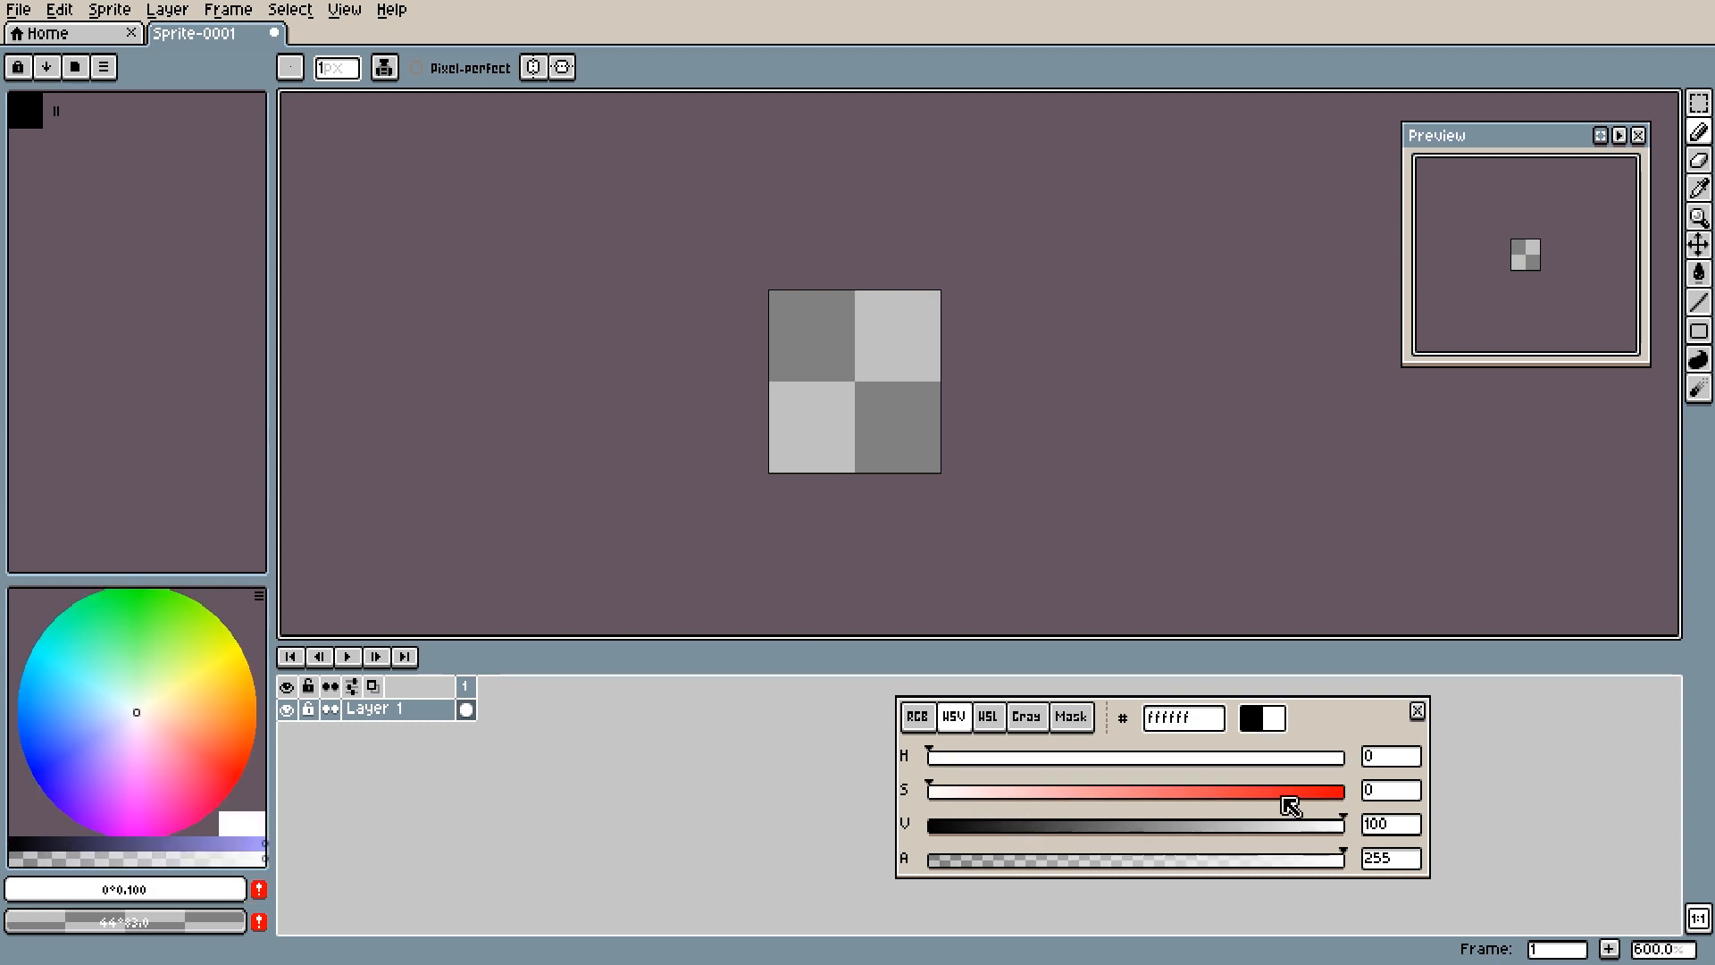
left_click(1282, 801)
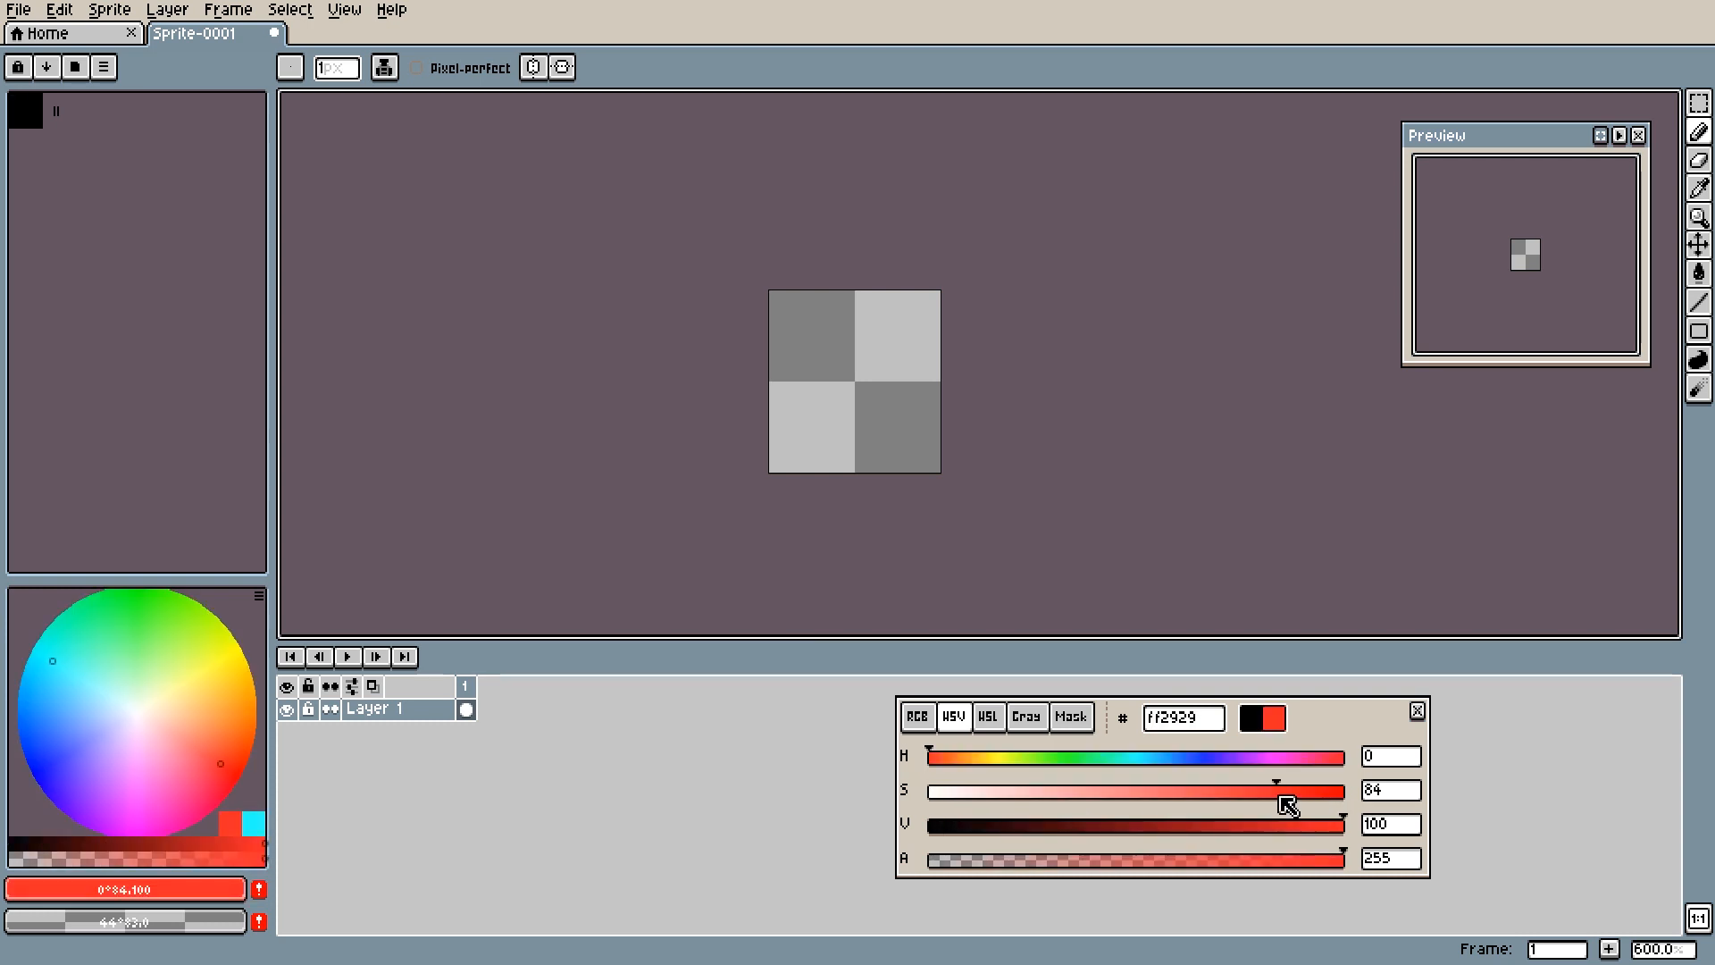
left_click(260, 893)
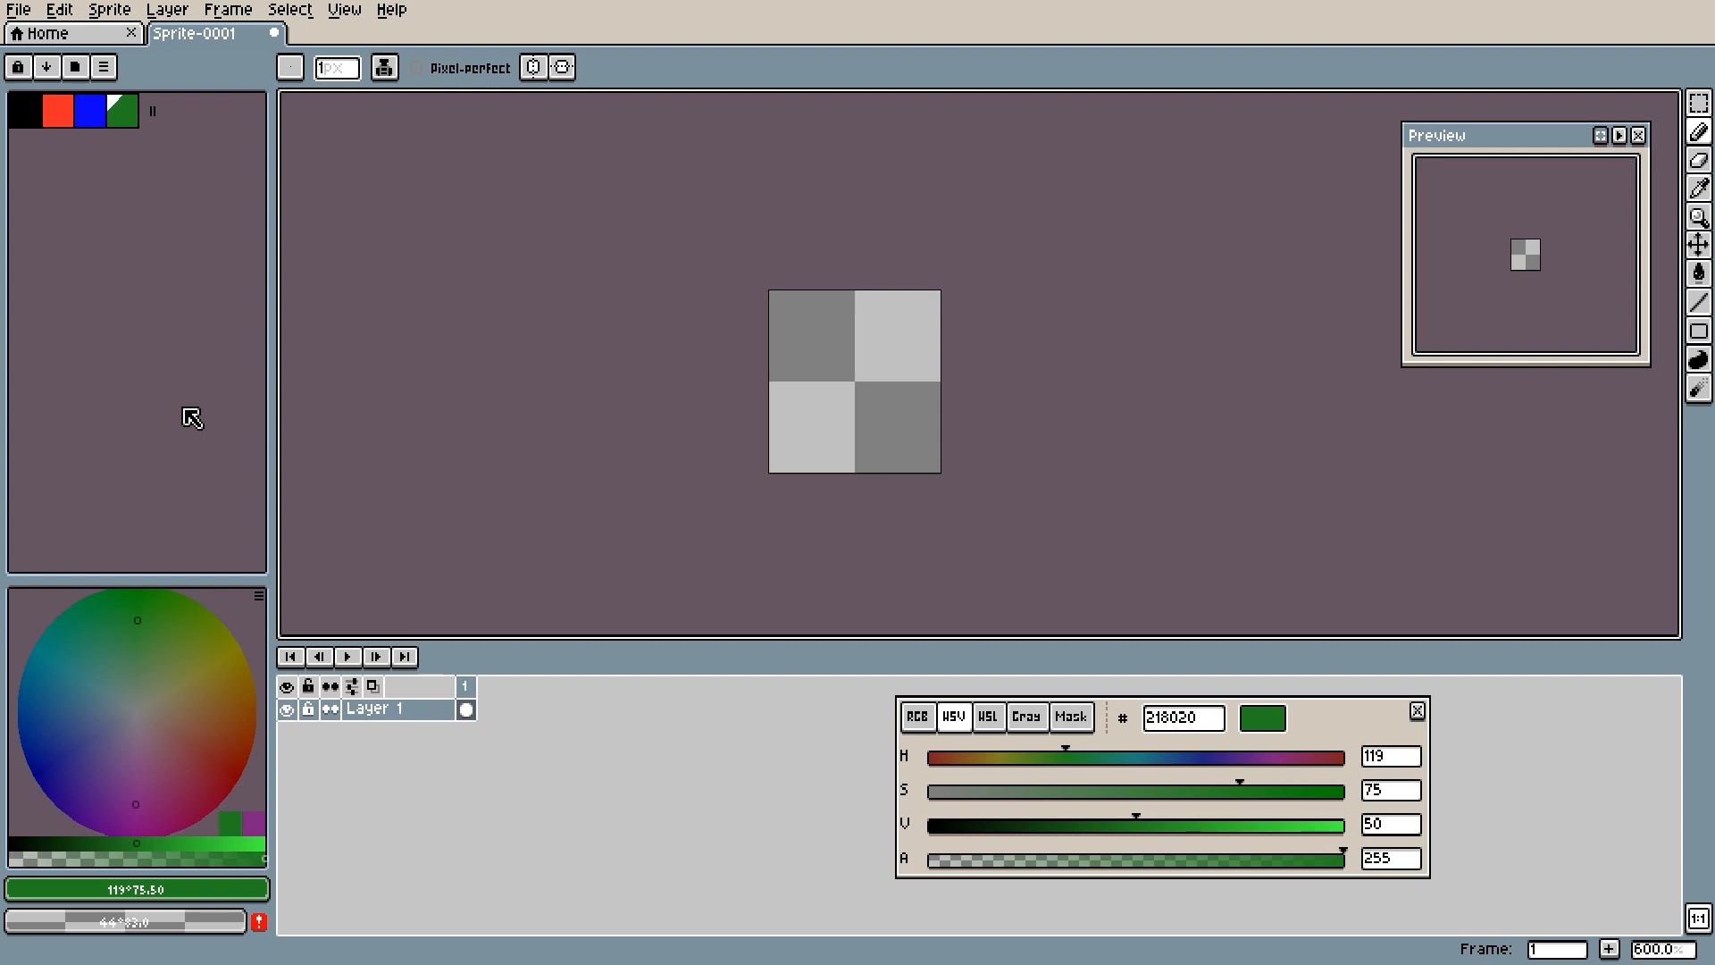
Step: Recolor the red palette swatch to yellow with hue 58 (fffb2b) and move it to the end of the palette
left_click(57, 111)
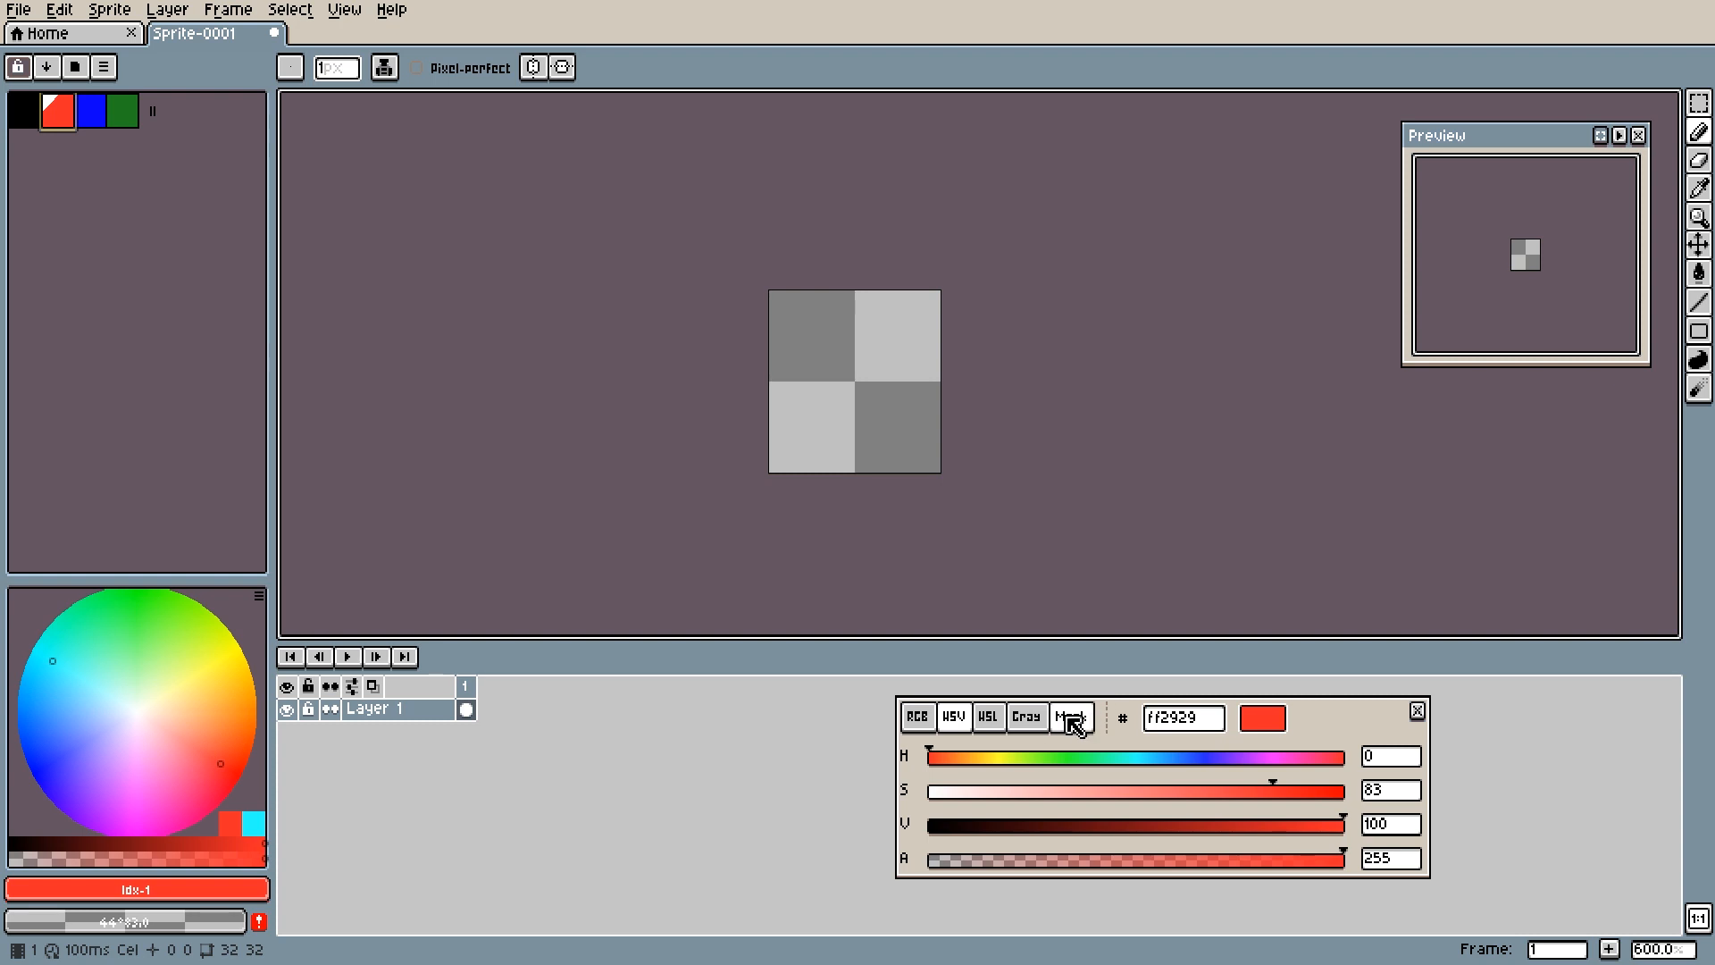
left_click(997, 757)
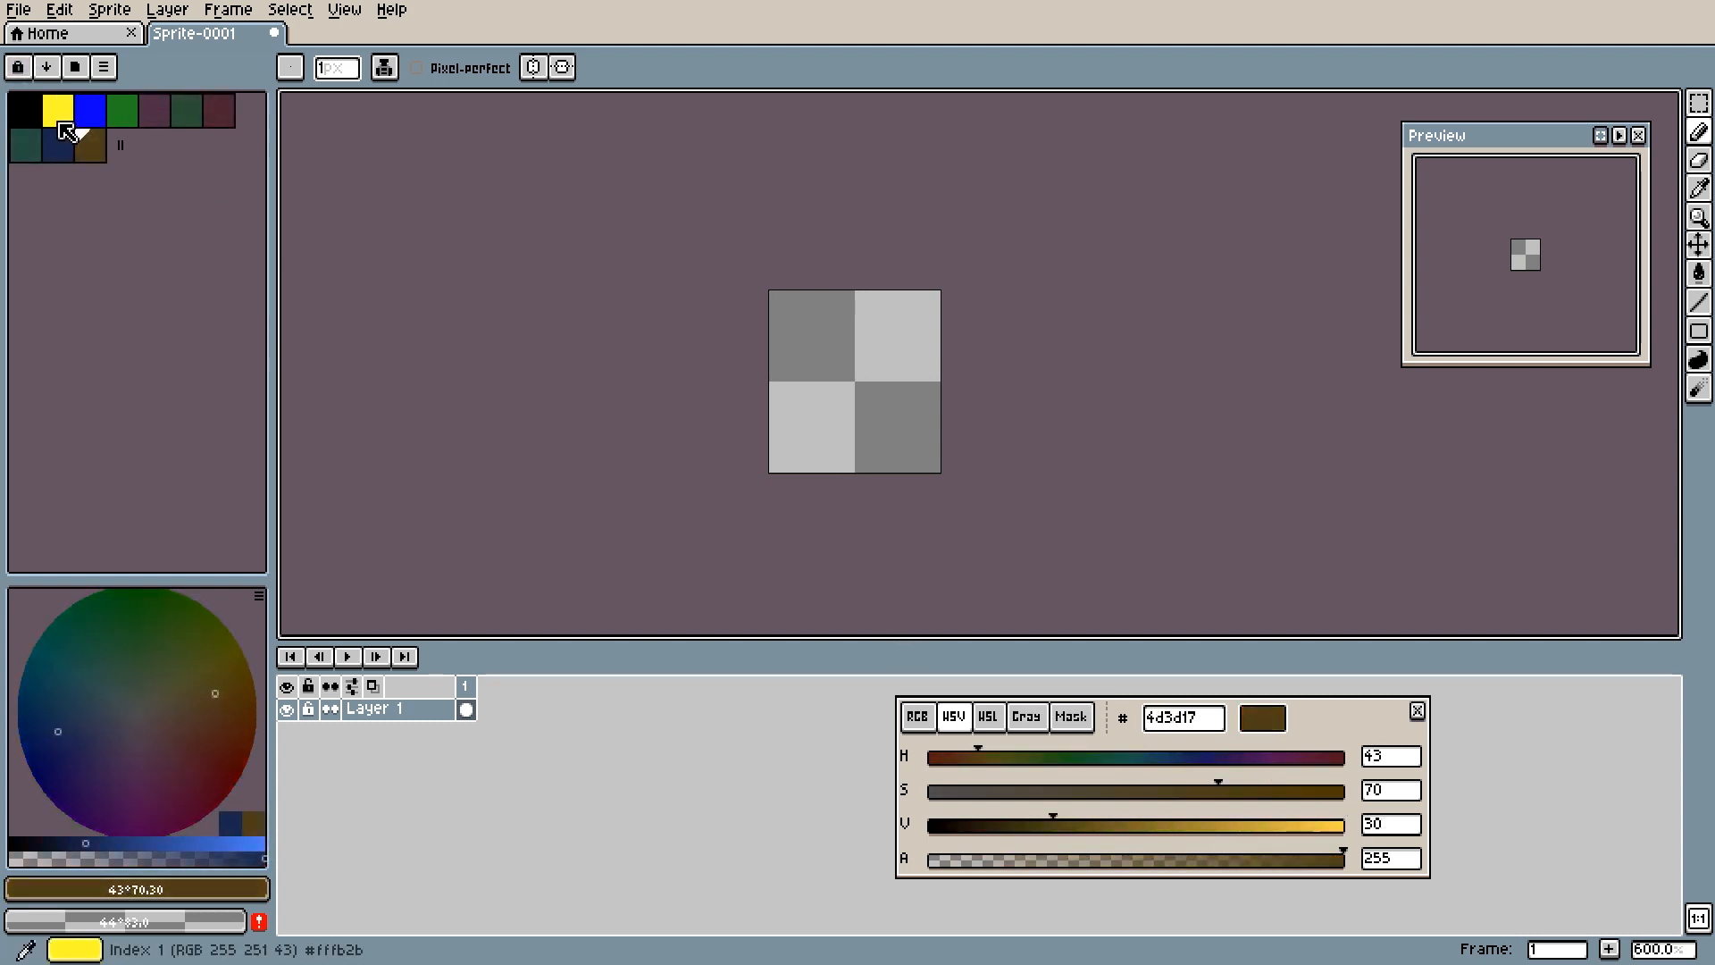
left_click(65, 118)
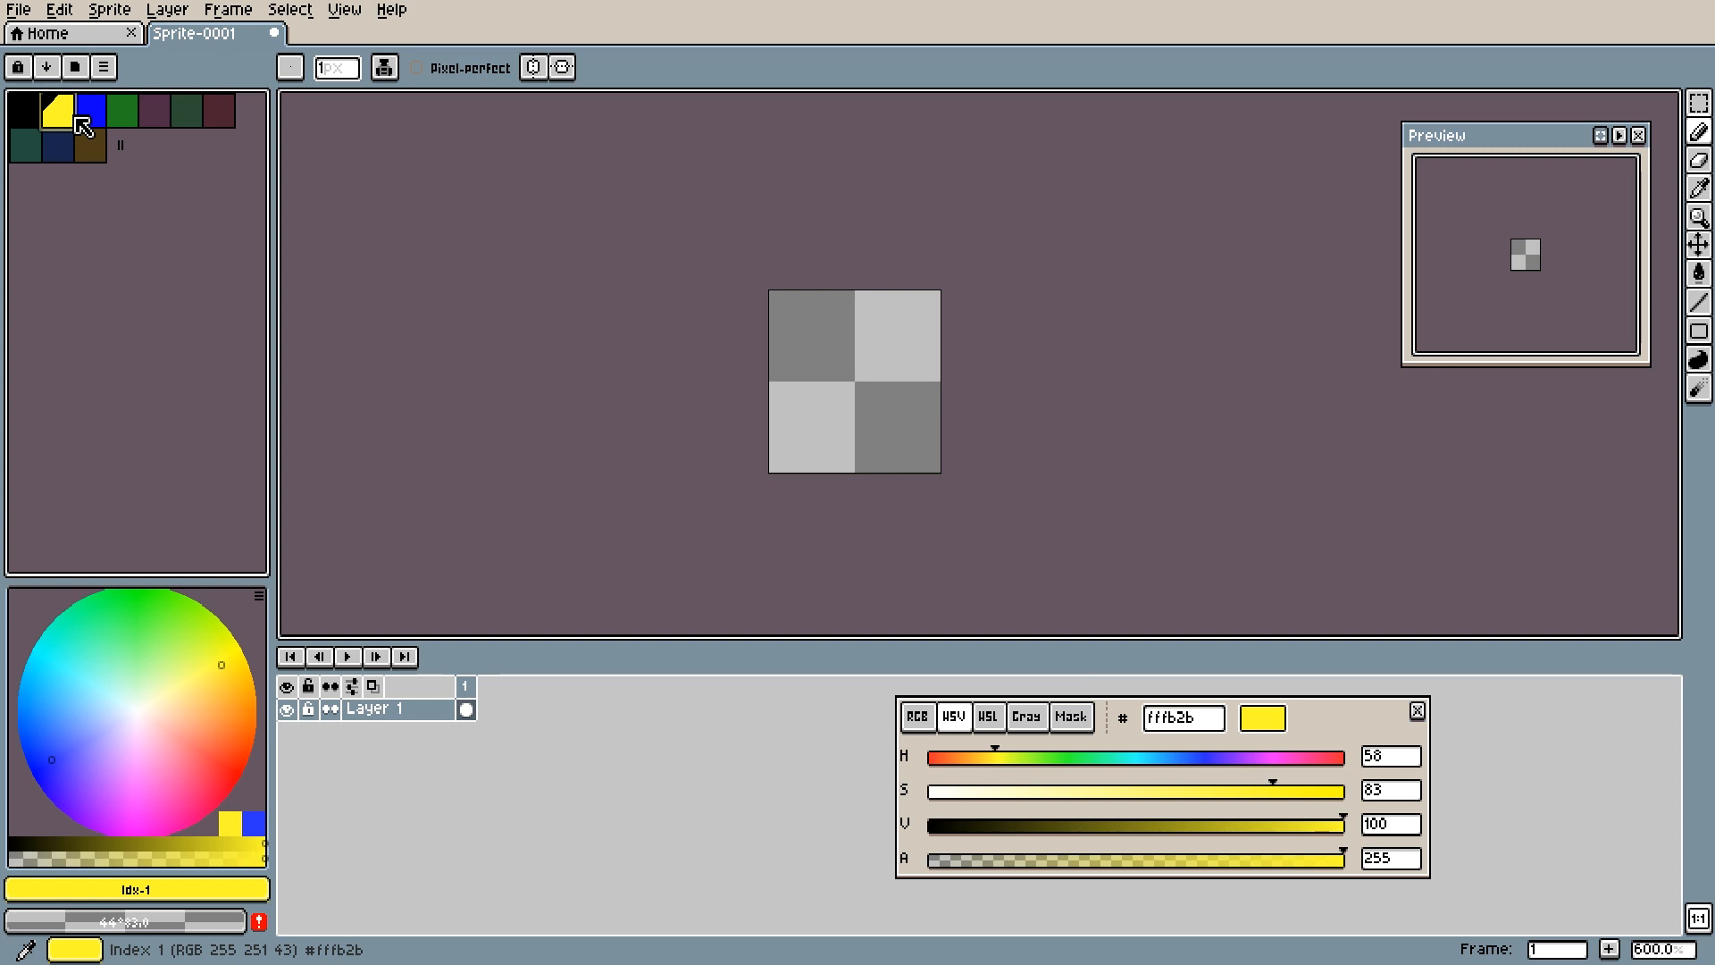
left_click_drag(82, 125, 107, 157)
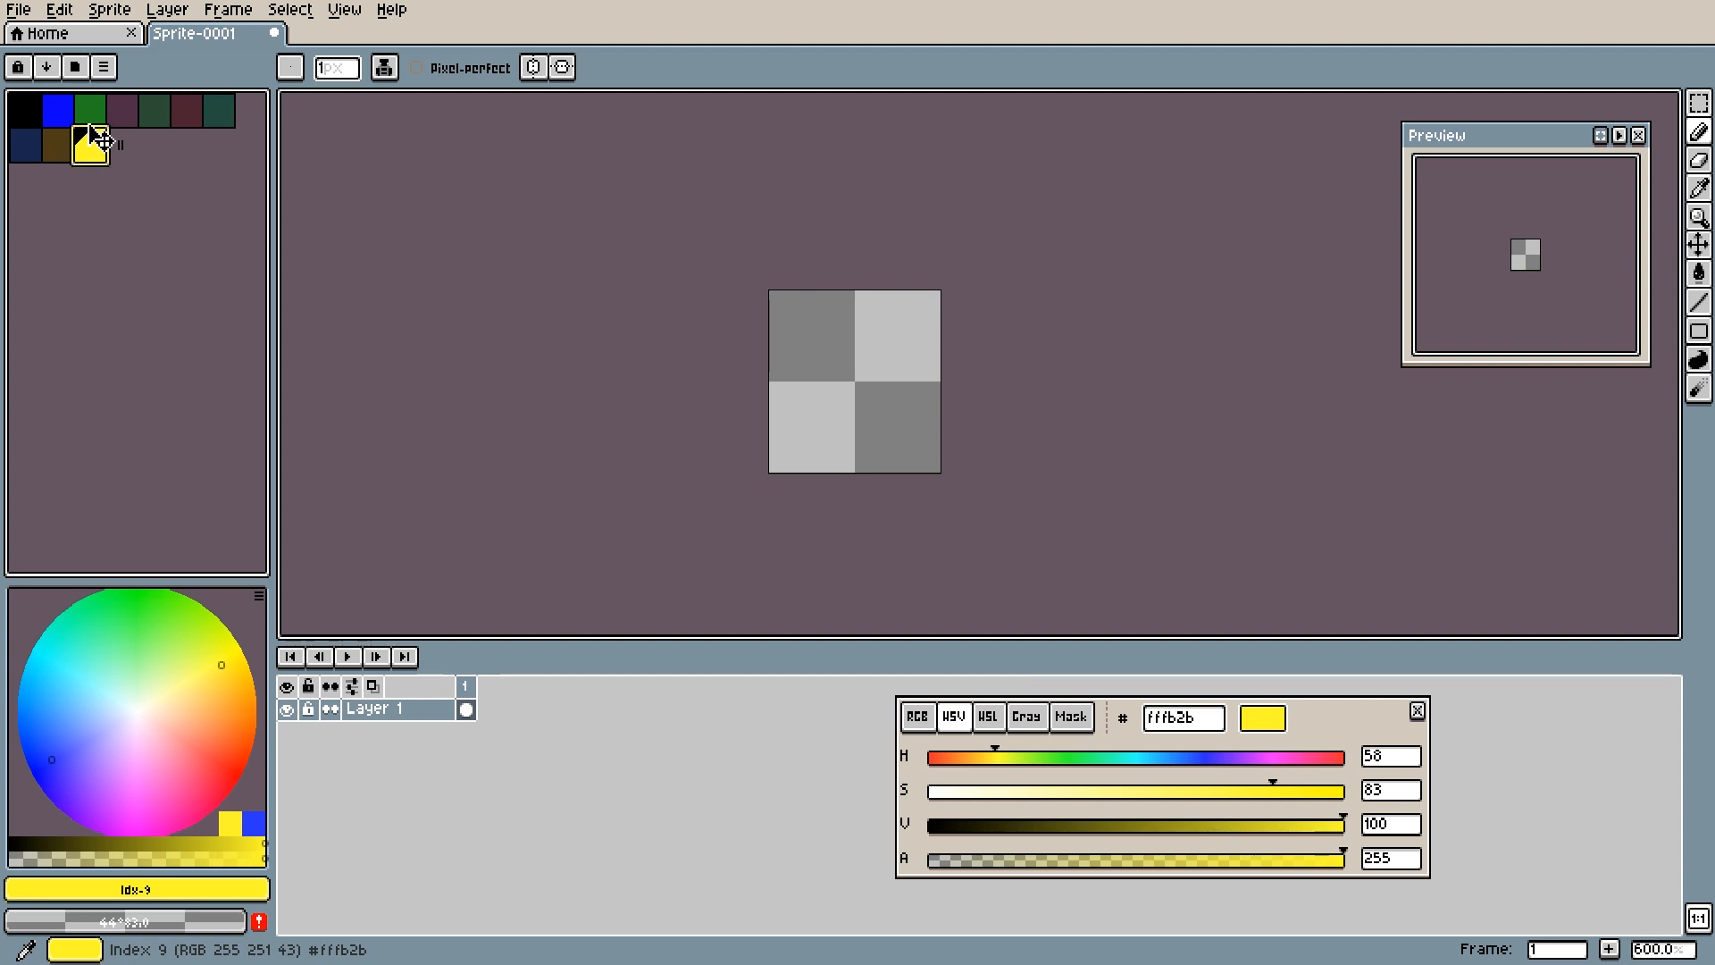
Step: Move the blue and green swatches to the end of the palette and spread them out, leaving four slots between yellow and green and five before blue
left_click(63, 115)
left_click_drag(70, 120, 102, 140)
left_click(63, 115)
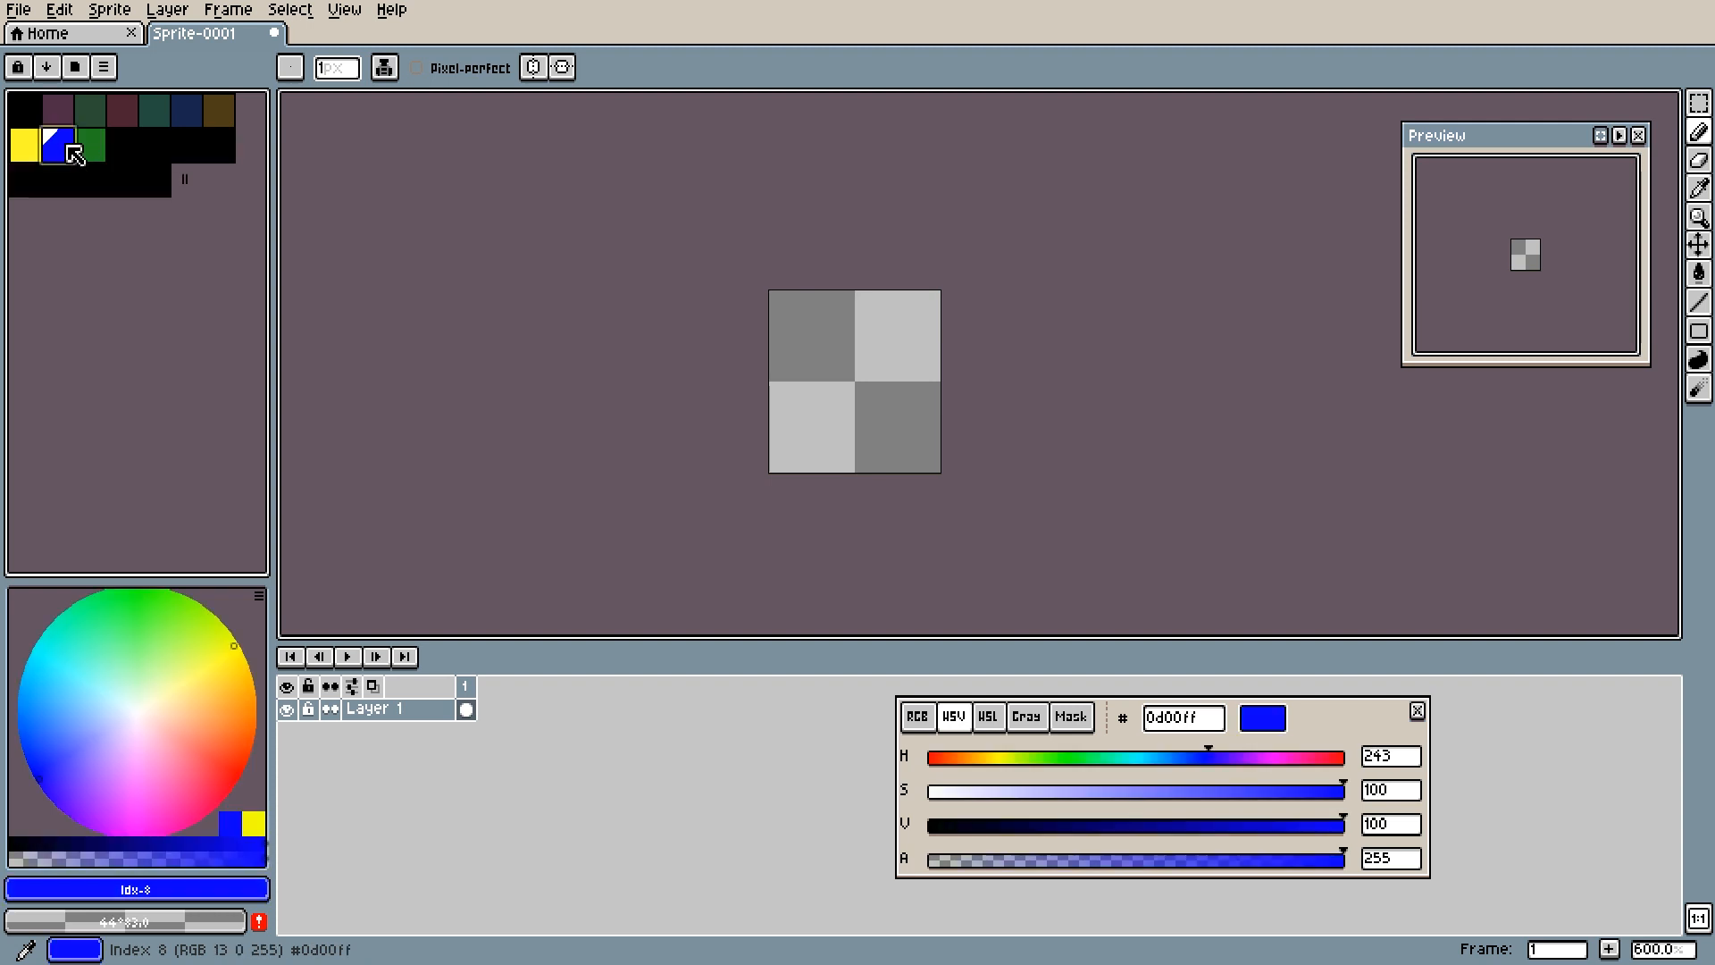
left_click_drag(72, 151, 184, 152)
left_click(59, 147)
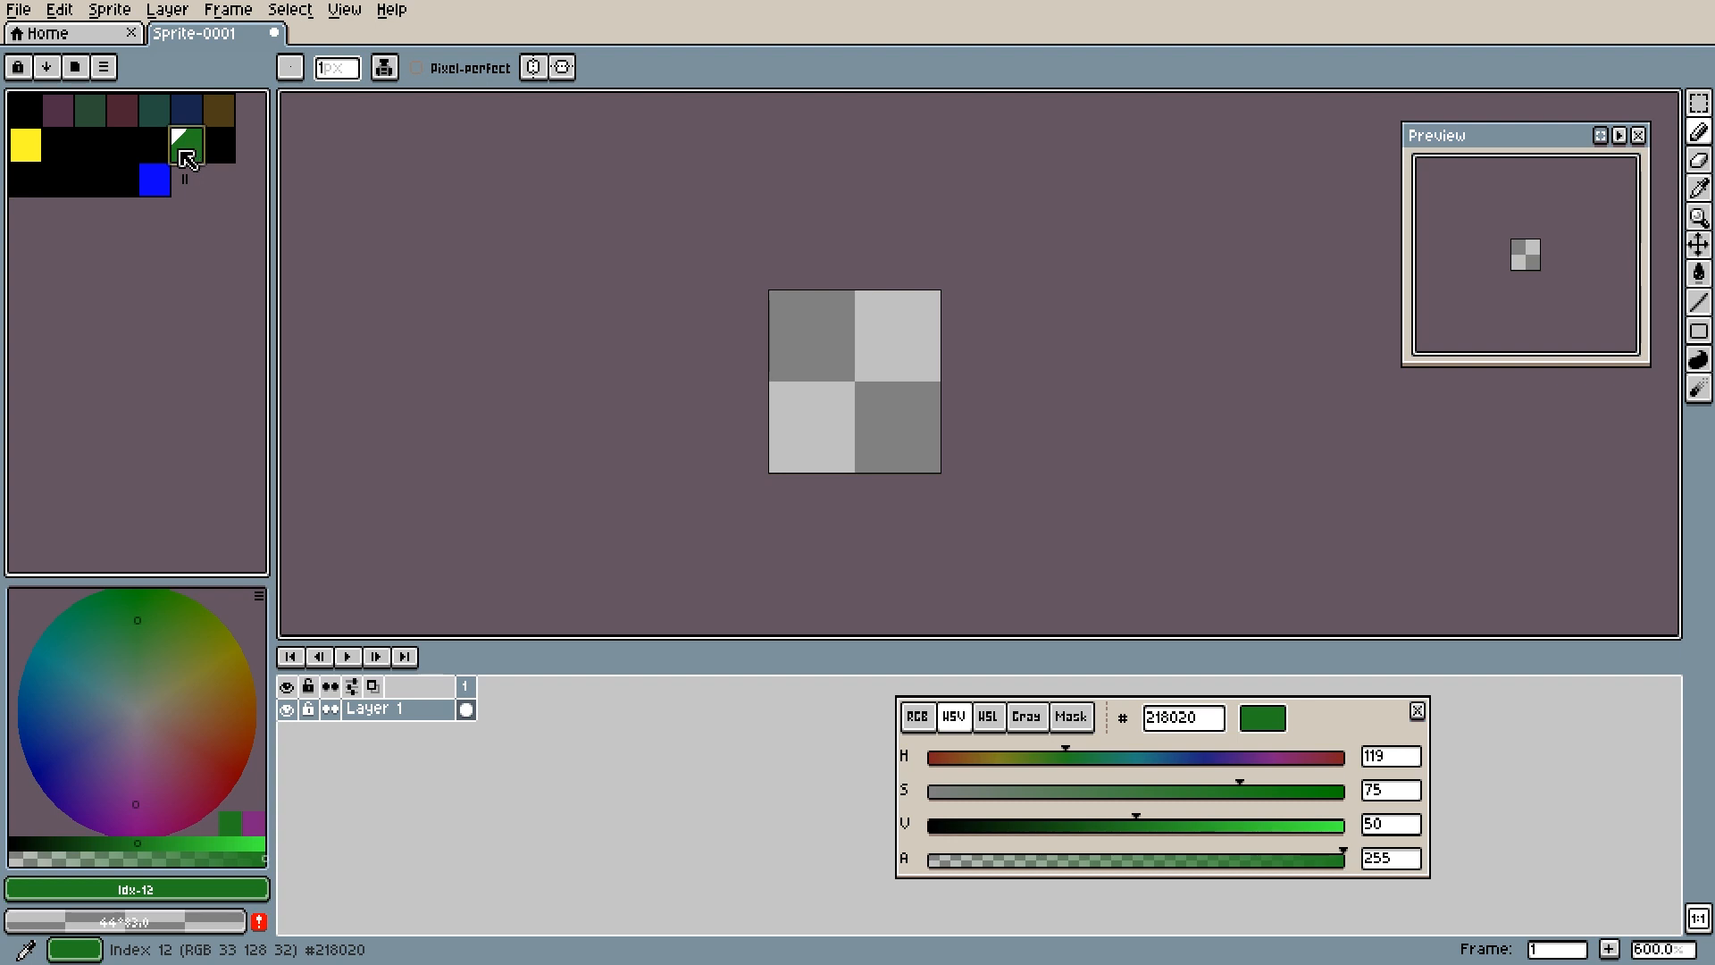
Step: Fill the palette slots from the yellow swatch to the green swatch with a gradient
left_click_drag(18, 141, 189, 155)
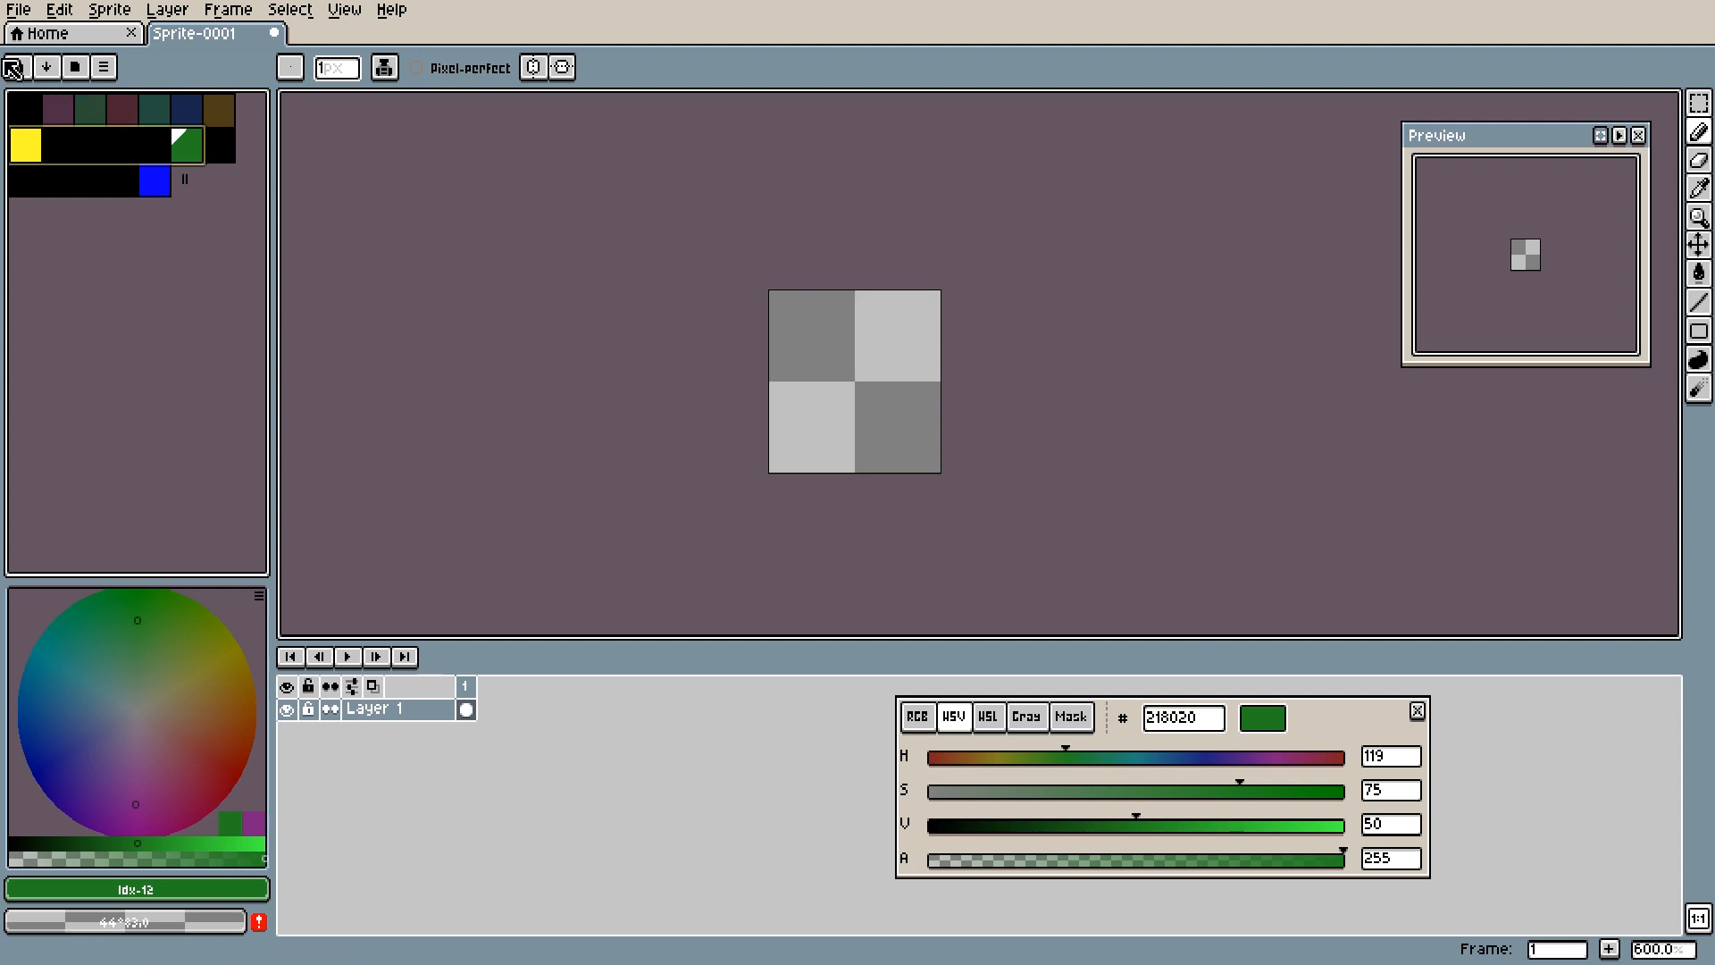
left_click(47, 68)
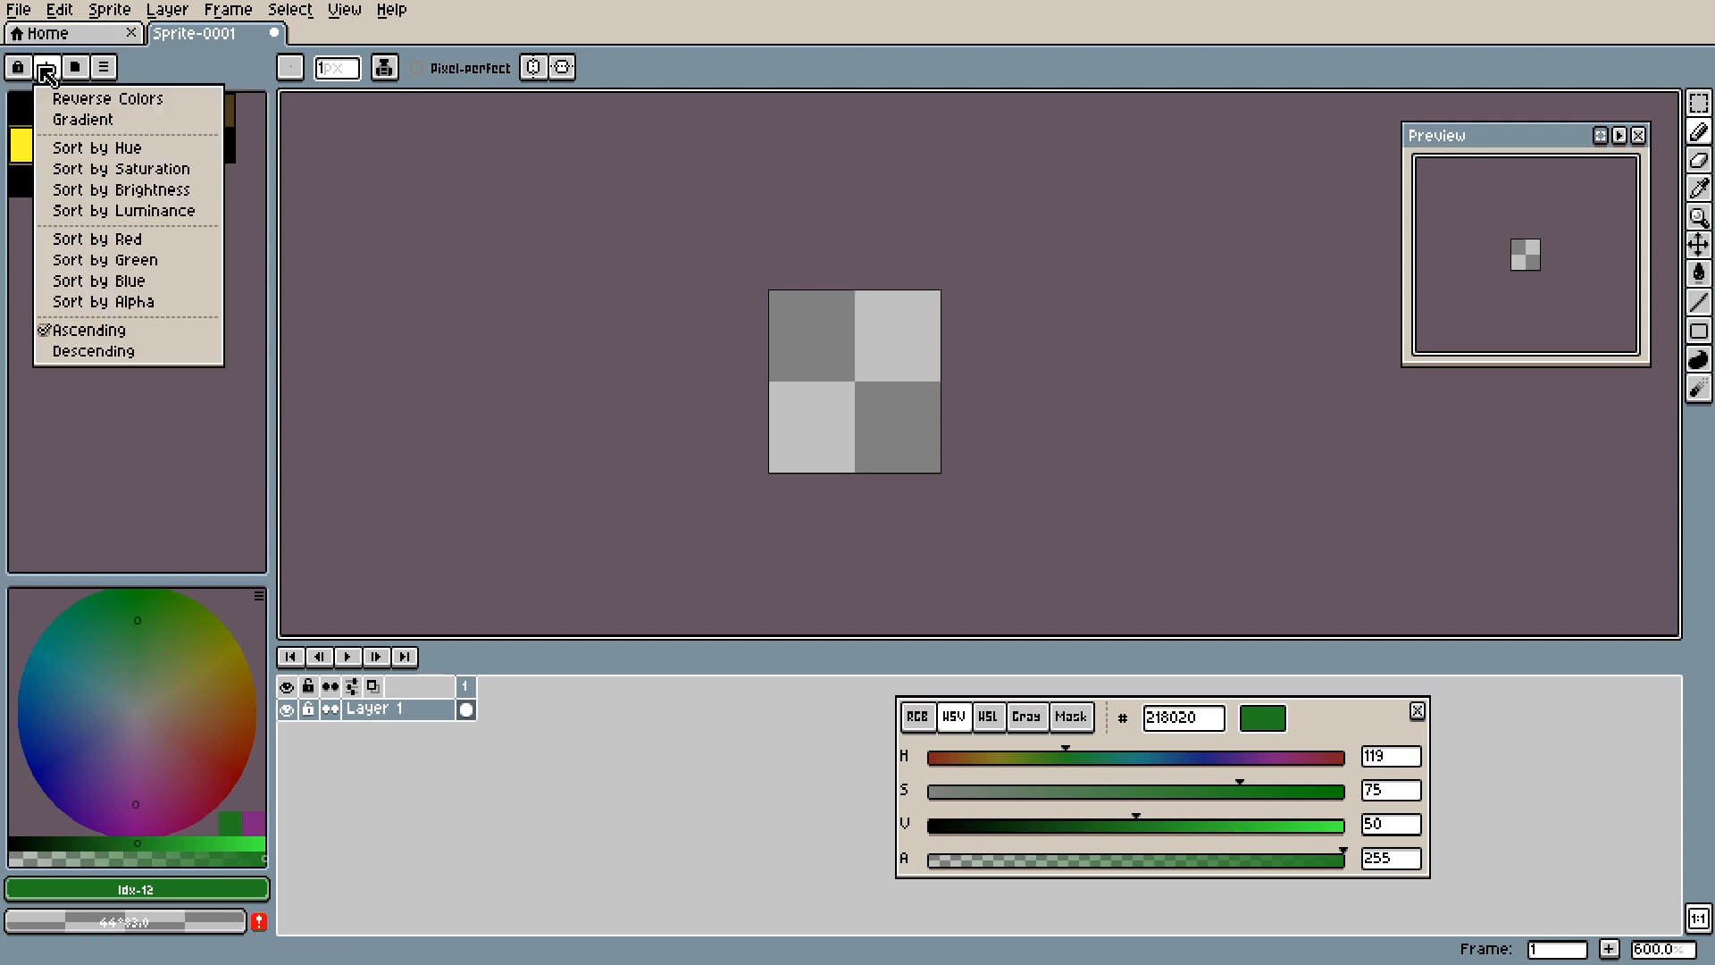
left_click(69, 122)
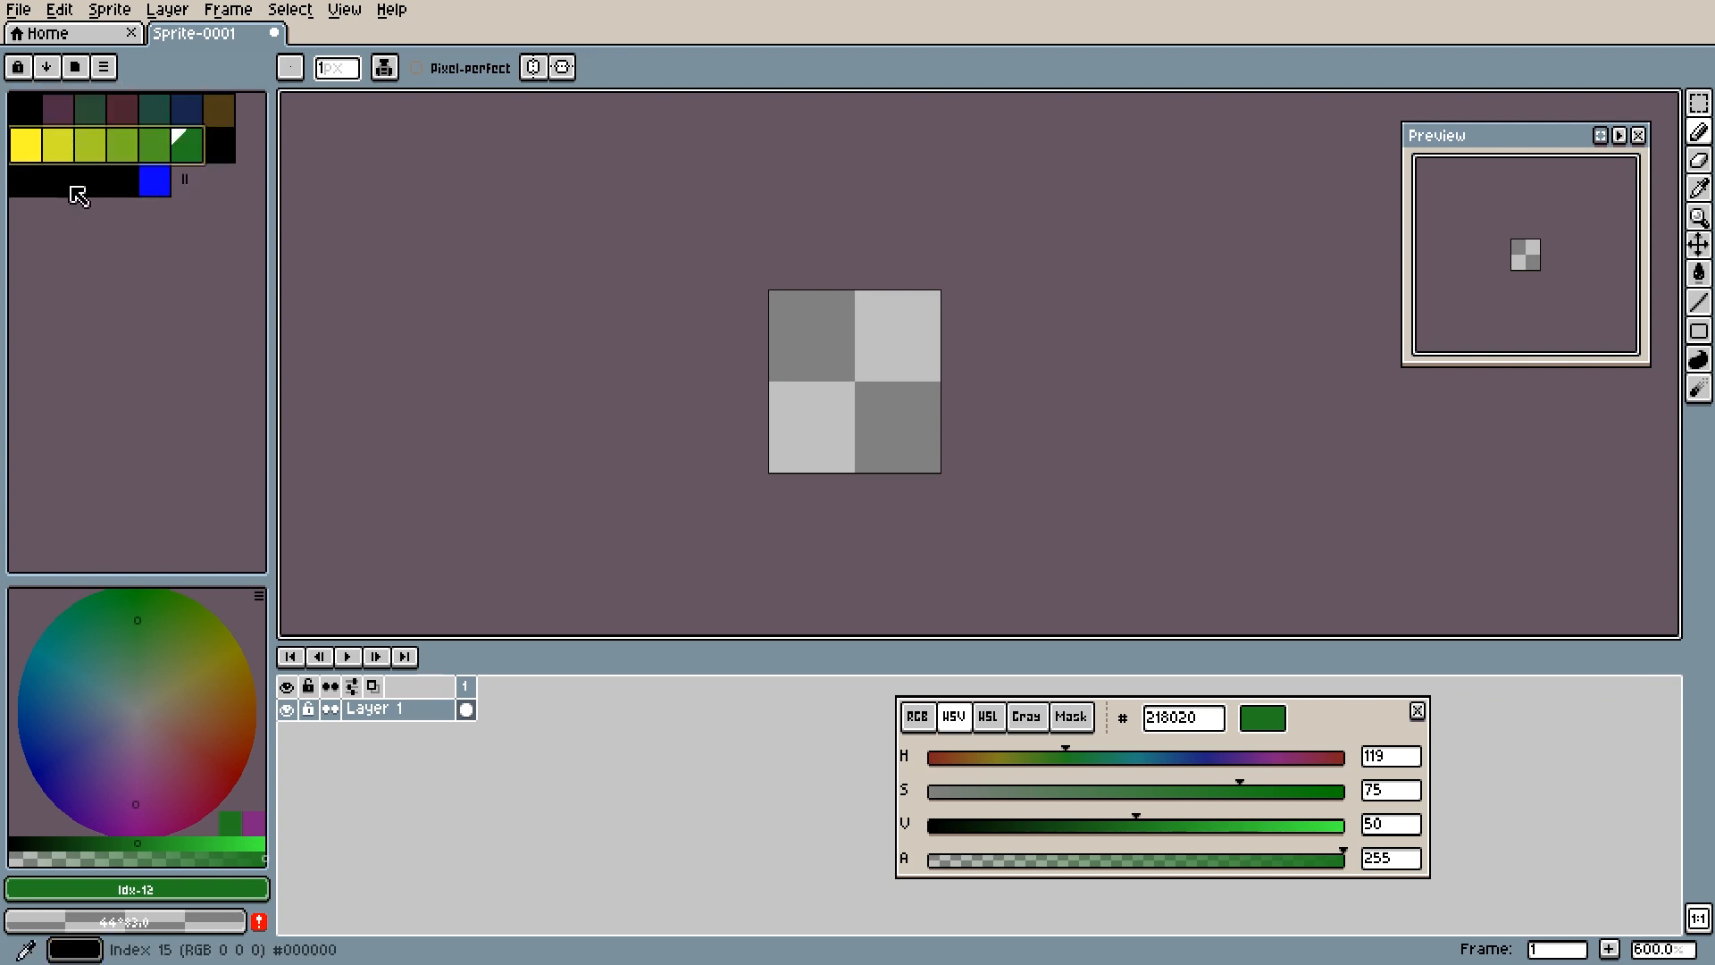
Step: Fill the palette slots from the green swatch to the blue swatch with a gradient, and reverse the order of the palette colors
left_click(167, 179)
left_click(47, 68)
left_click(71, 123)
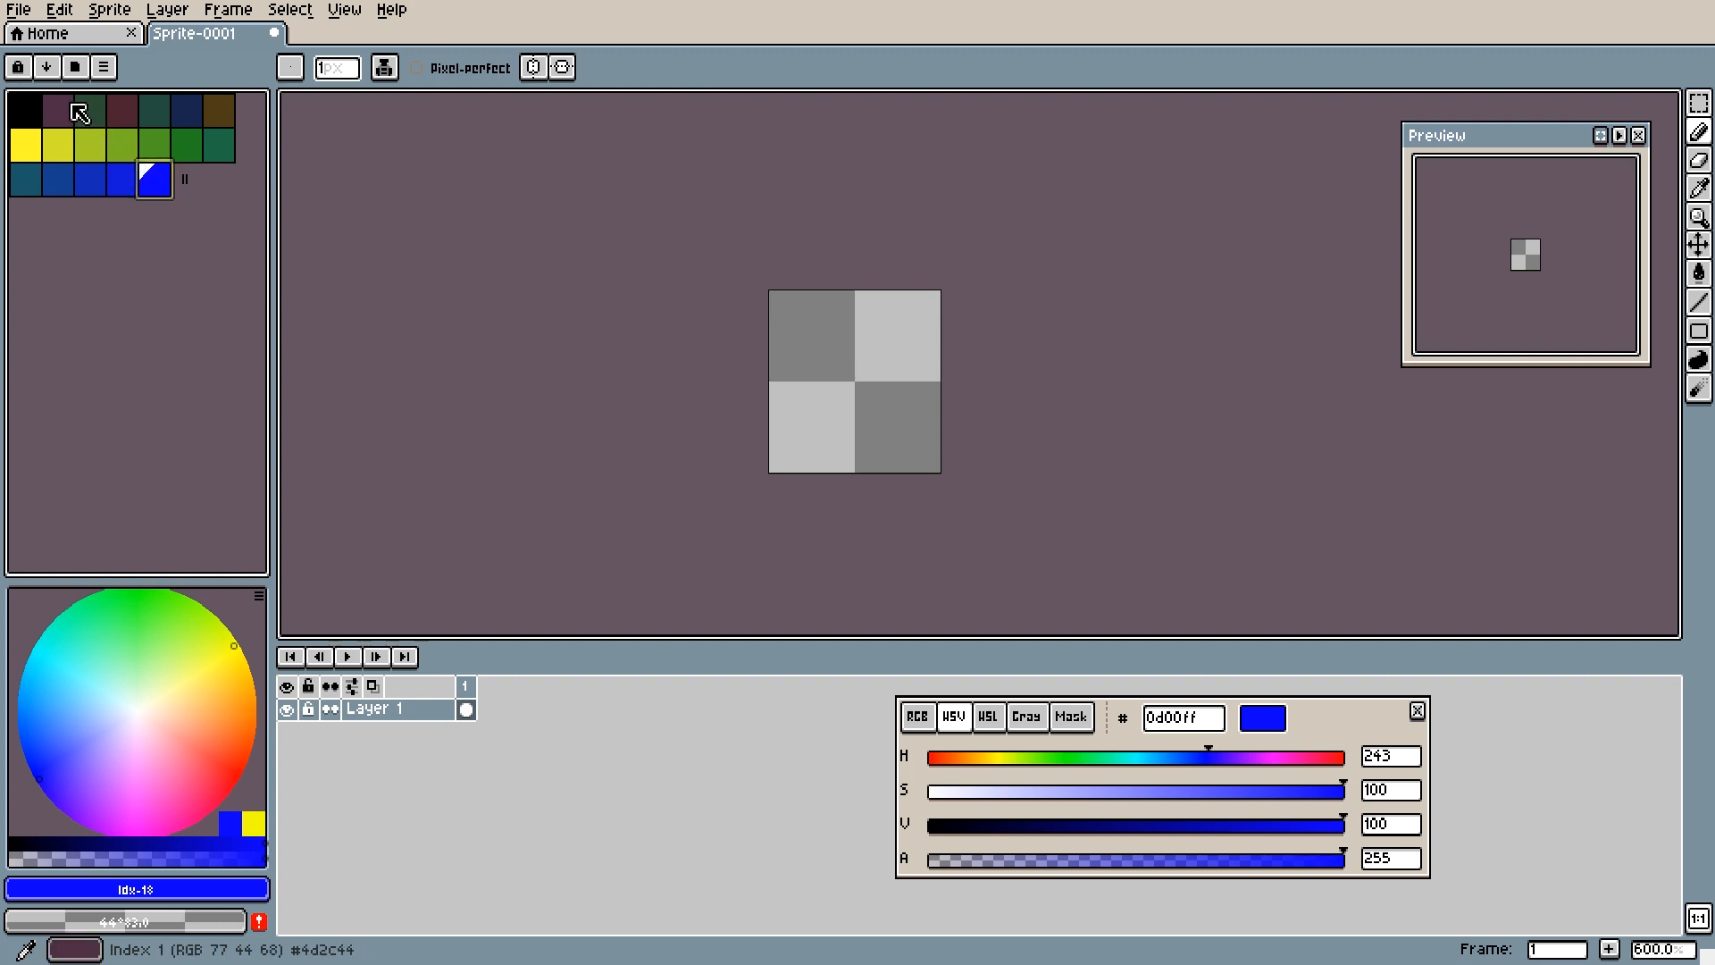
left_click(47, 68)
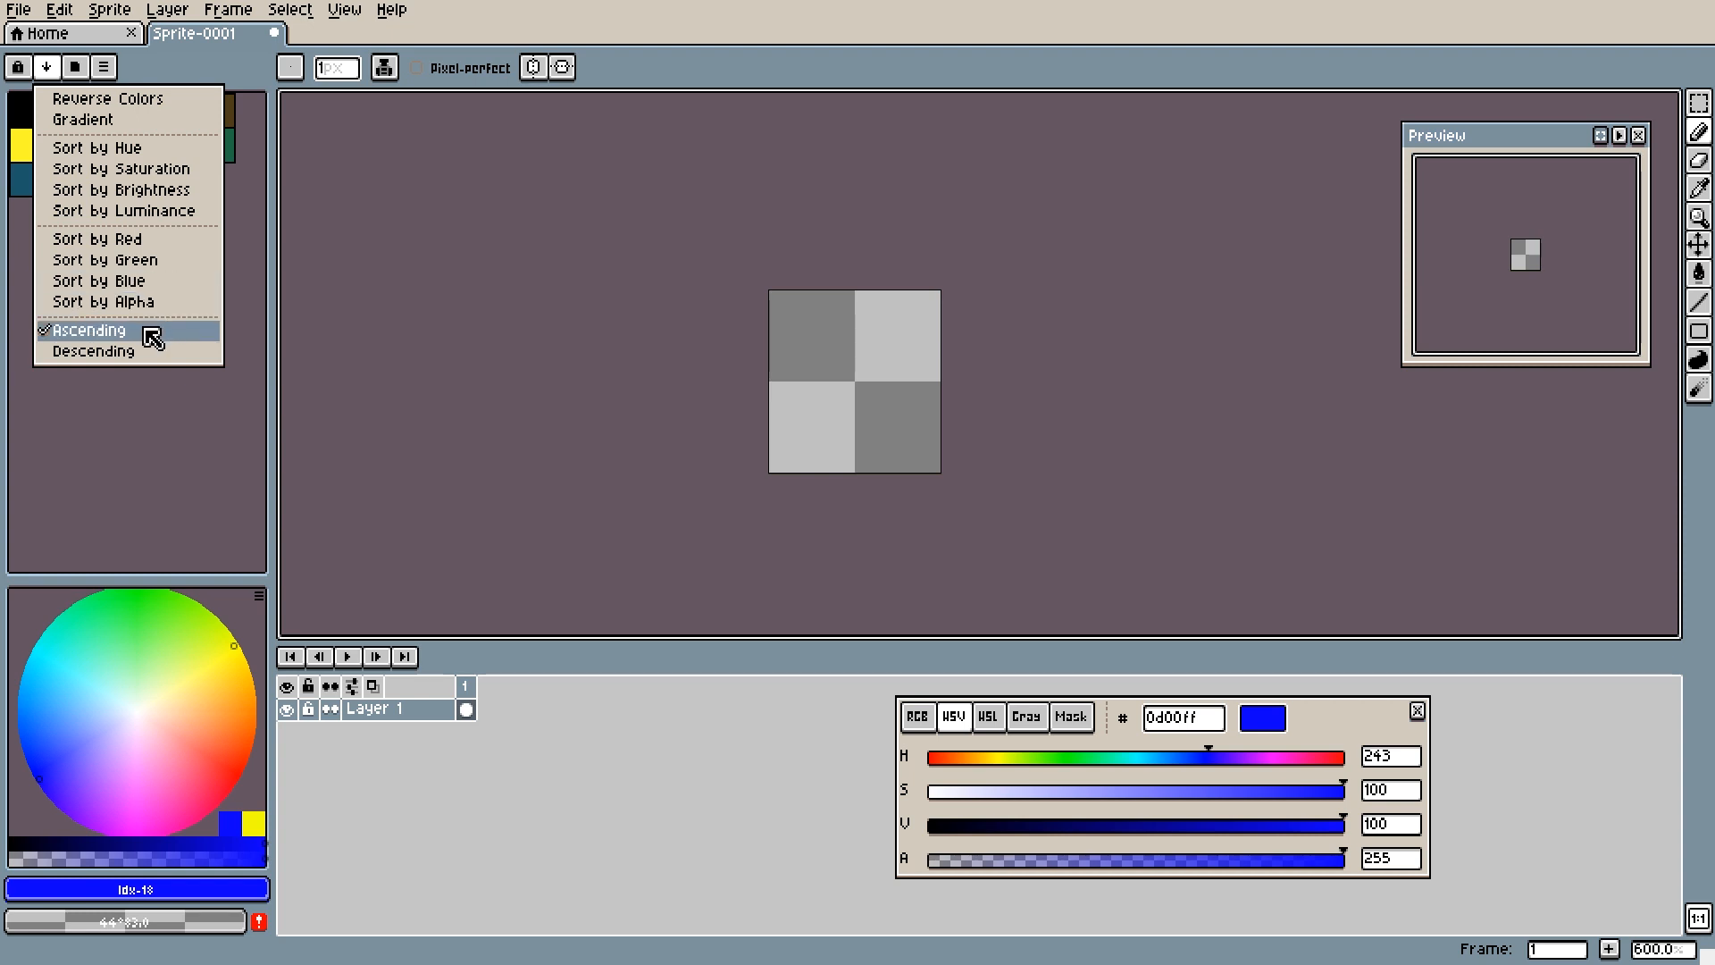
left_click(141, 106)
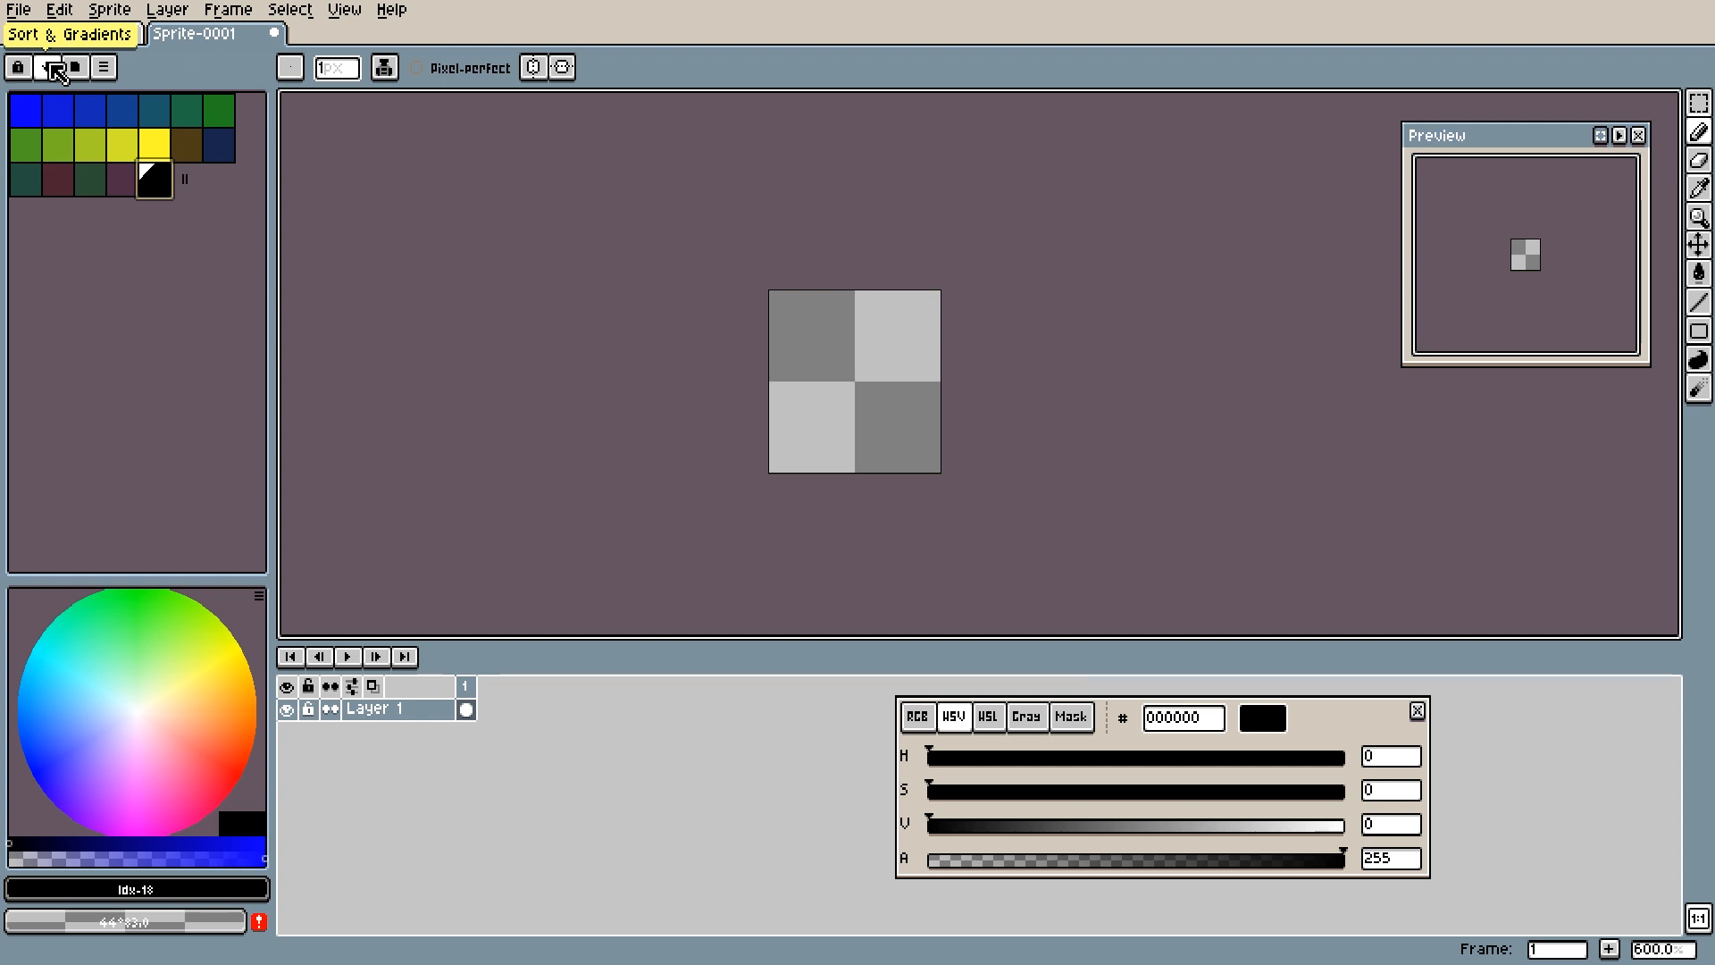
Step: Load the Game Boy preset palette into Sprite-0001 and close the preset list
left_click(77, 69)
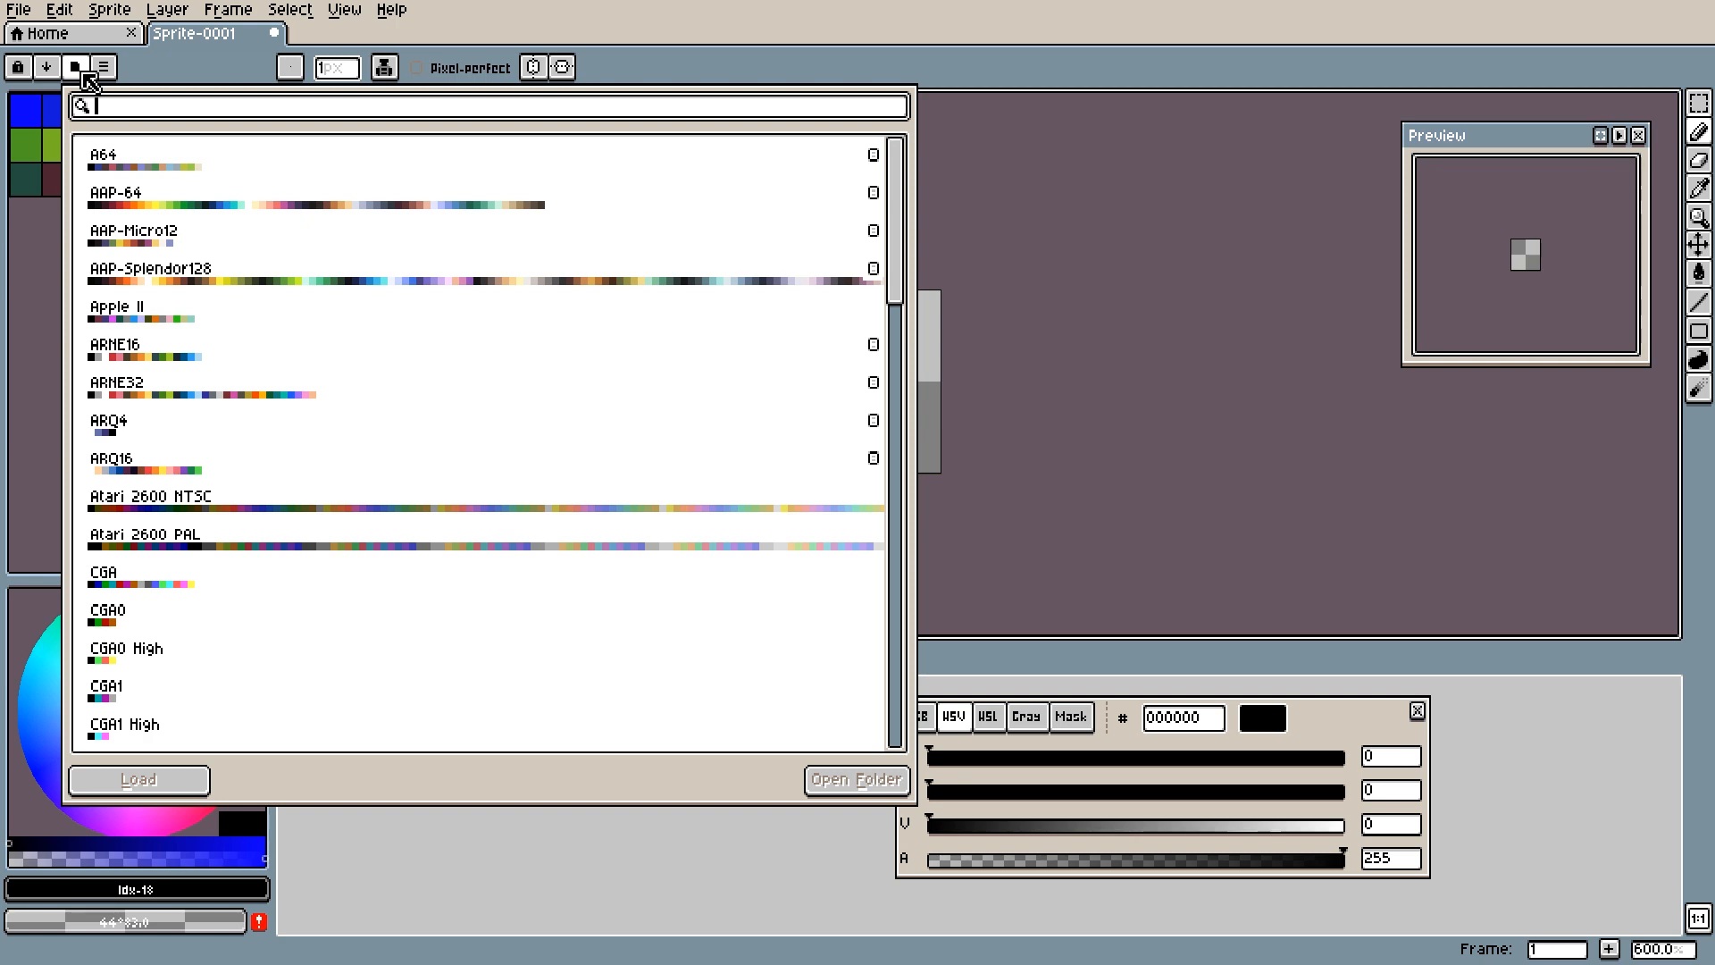
scroll(197, 323, "down", 1)
scroll(196, 324, "down", 10)
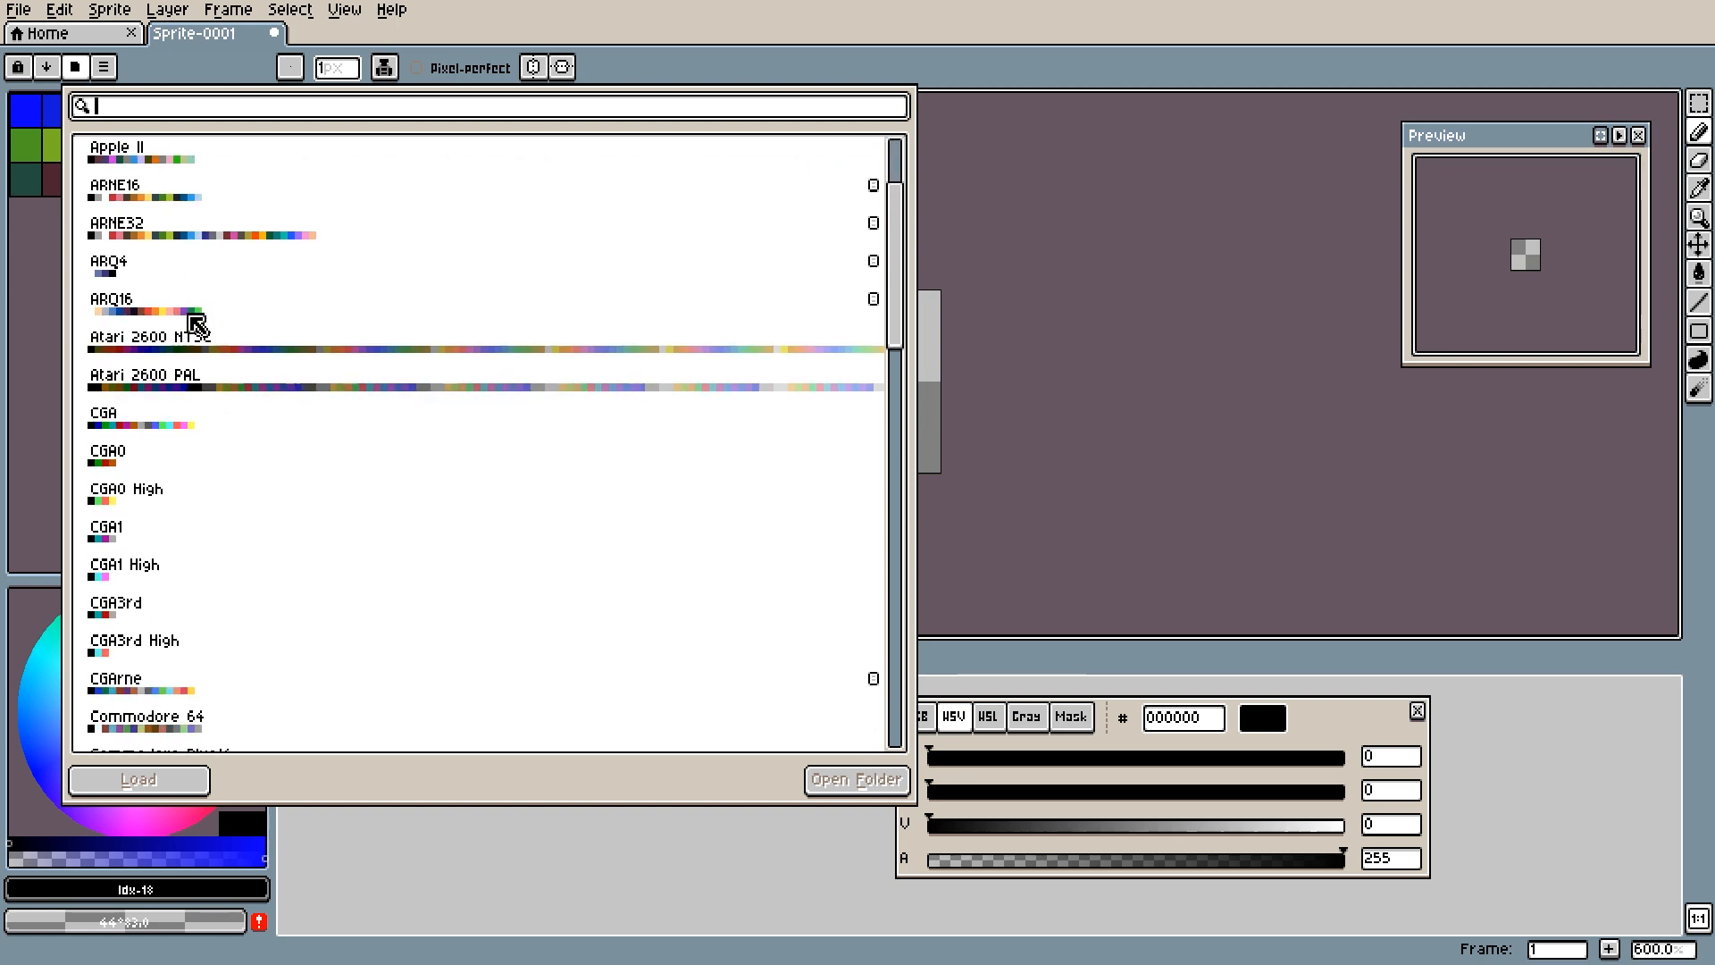
scroll(197, 329, "down", 12)
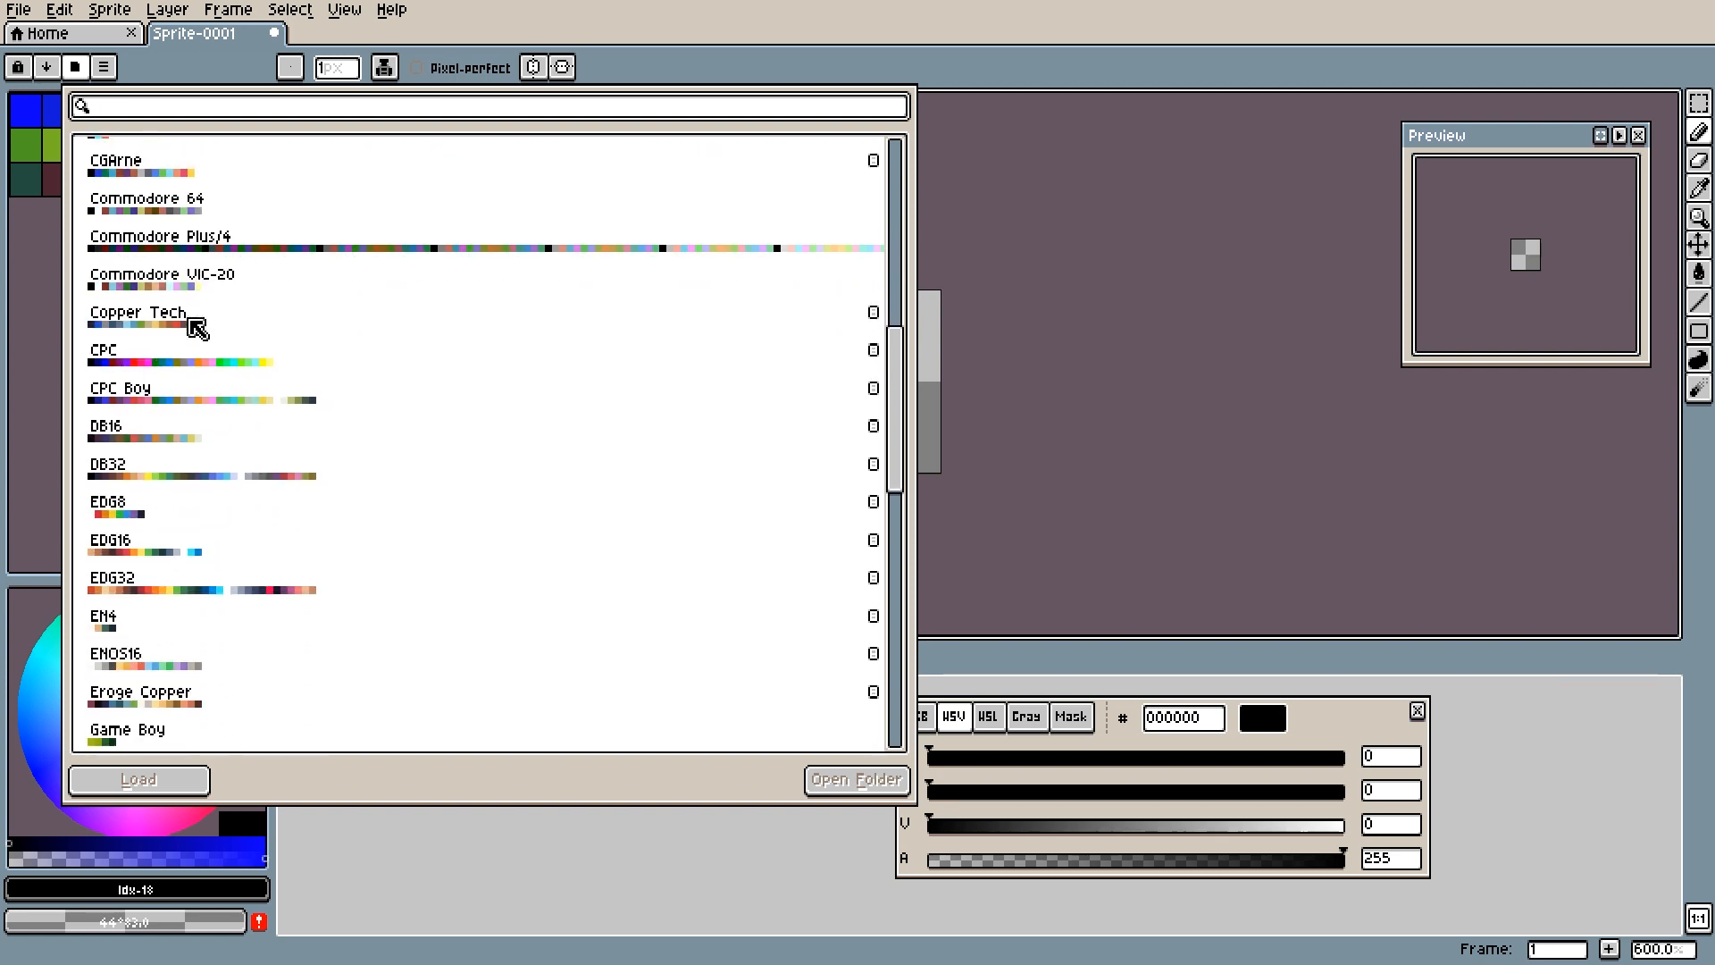
left_click(143, 536)
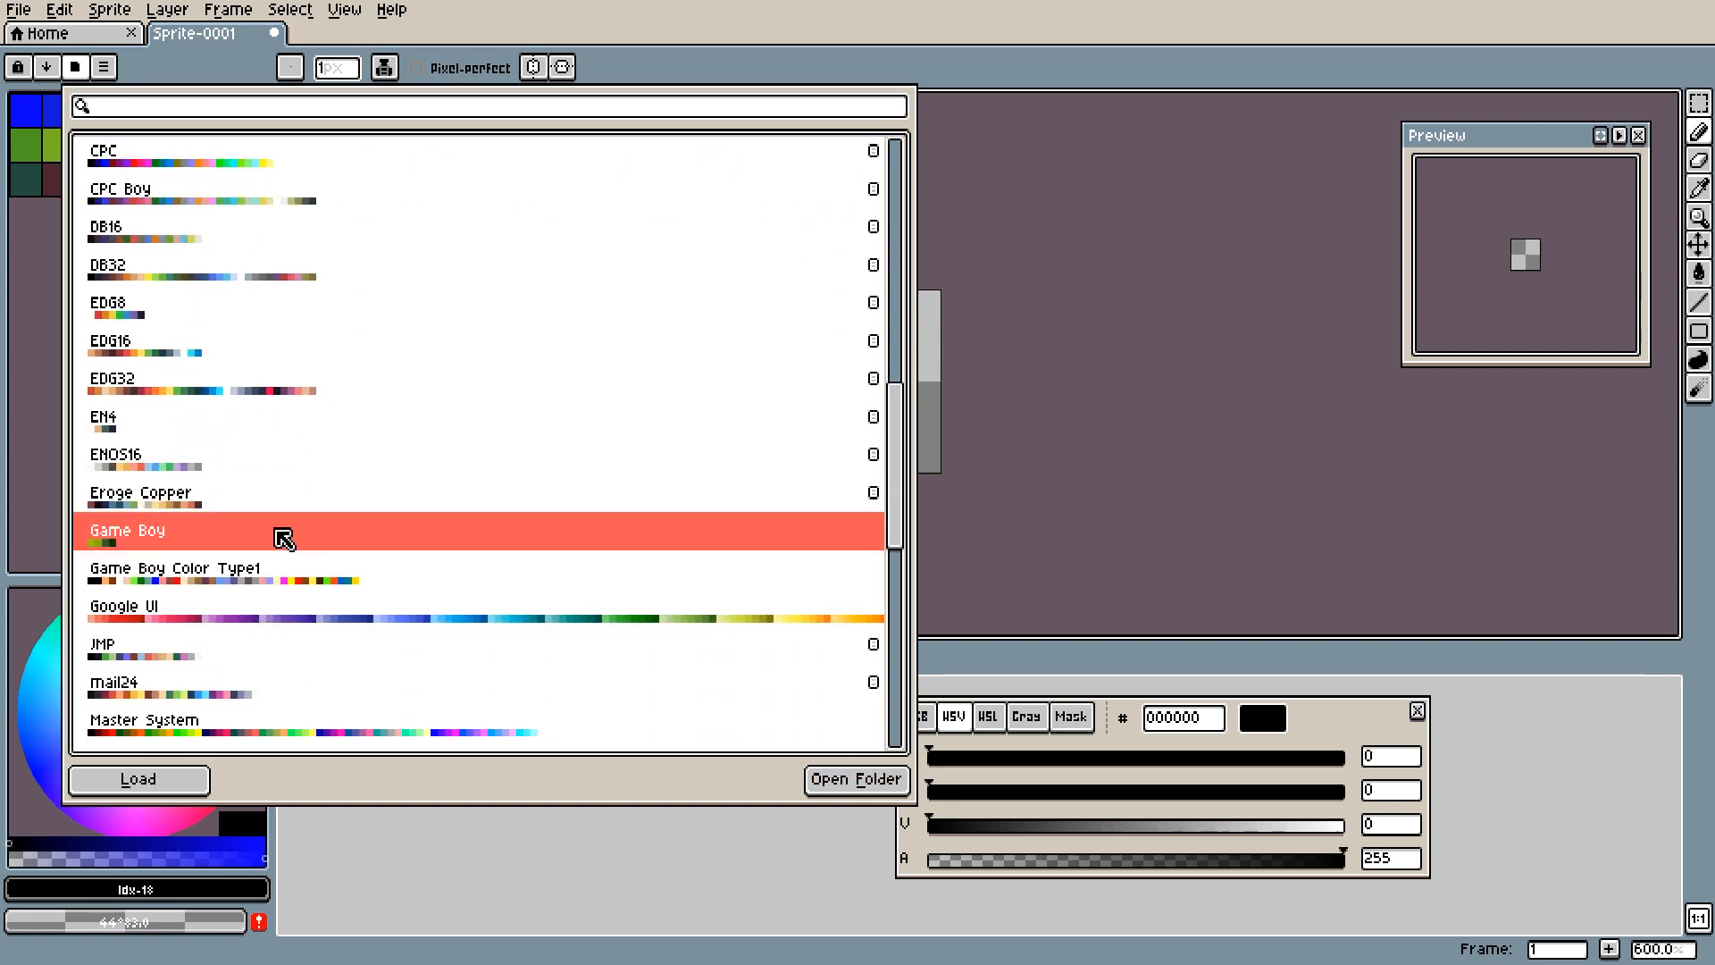
left_click(196, 779)
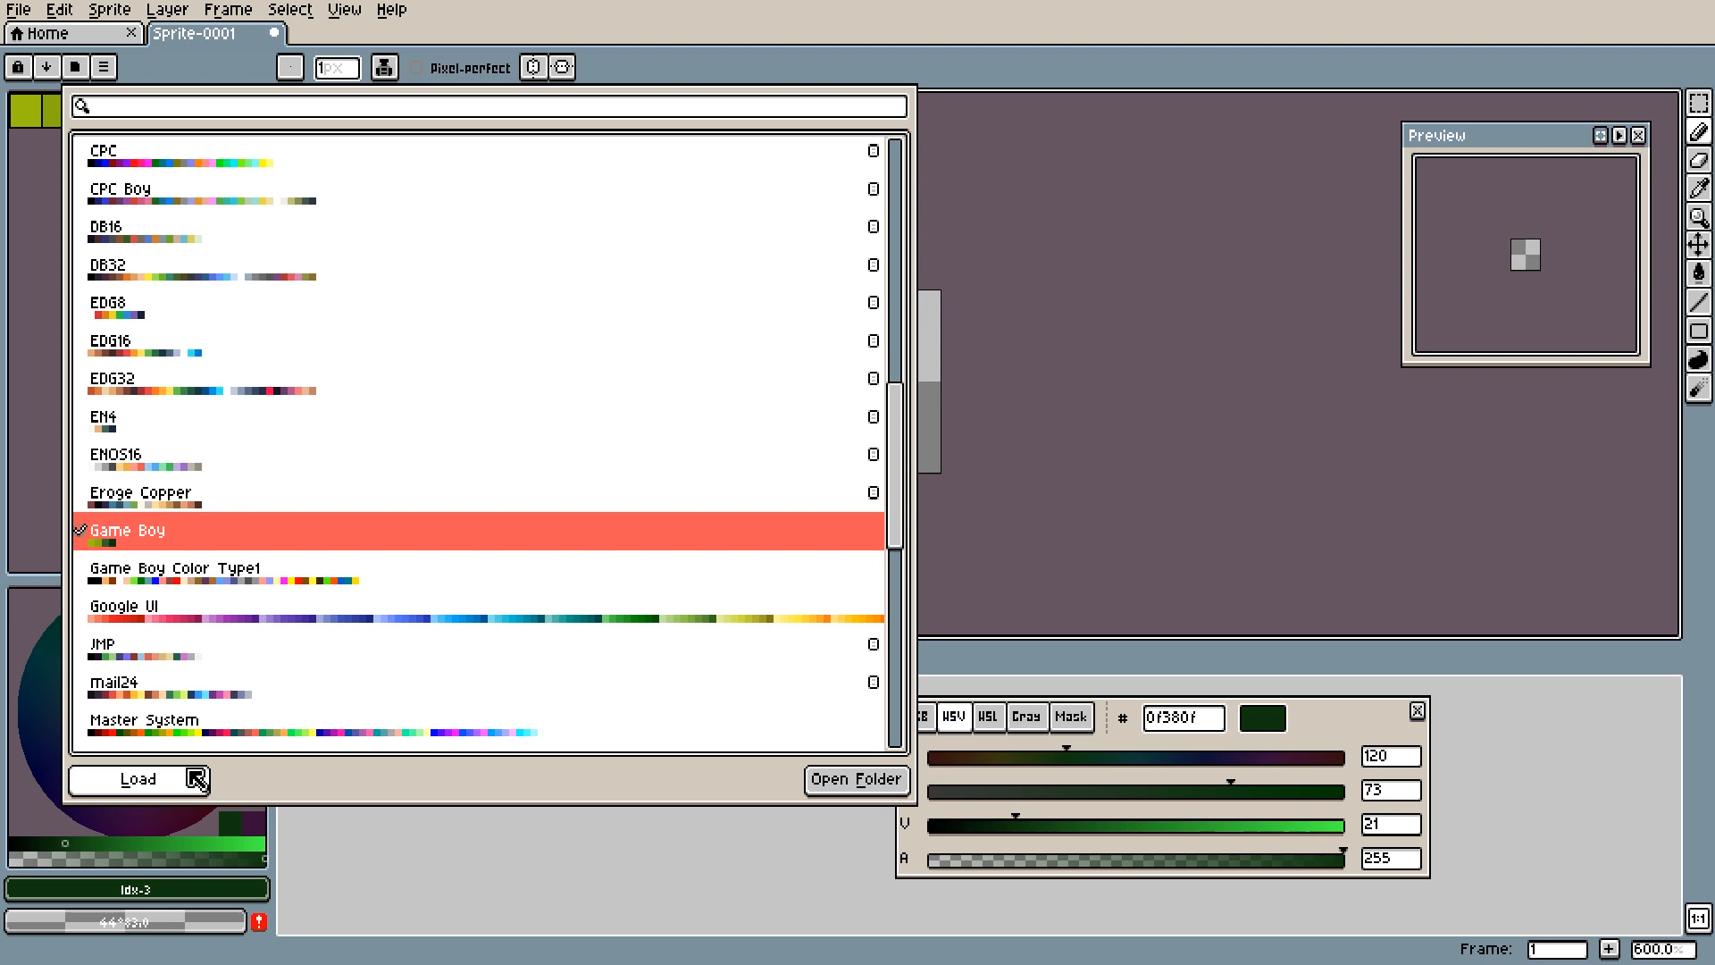
left_click(985, 62)
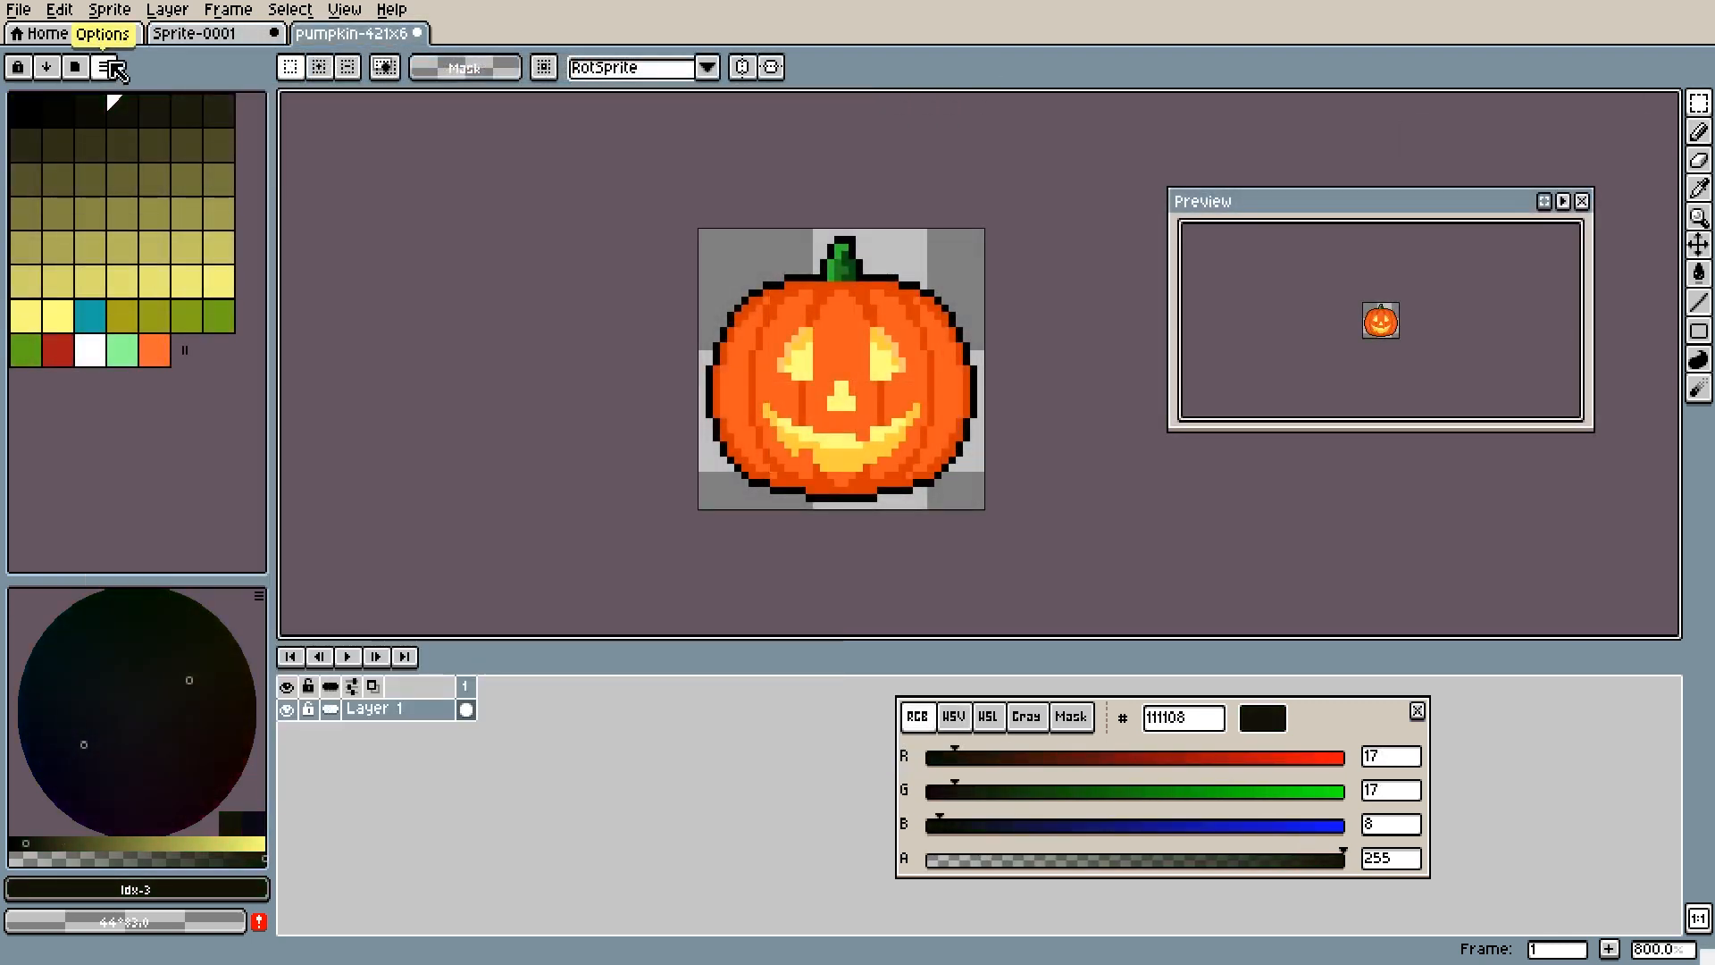
Step: Create a new palette of at most 256 colors from the pumpkin sprite
left_click(106, 67)
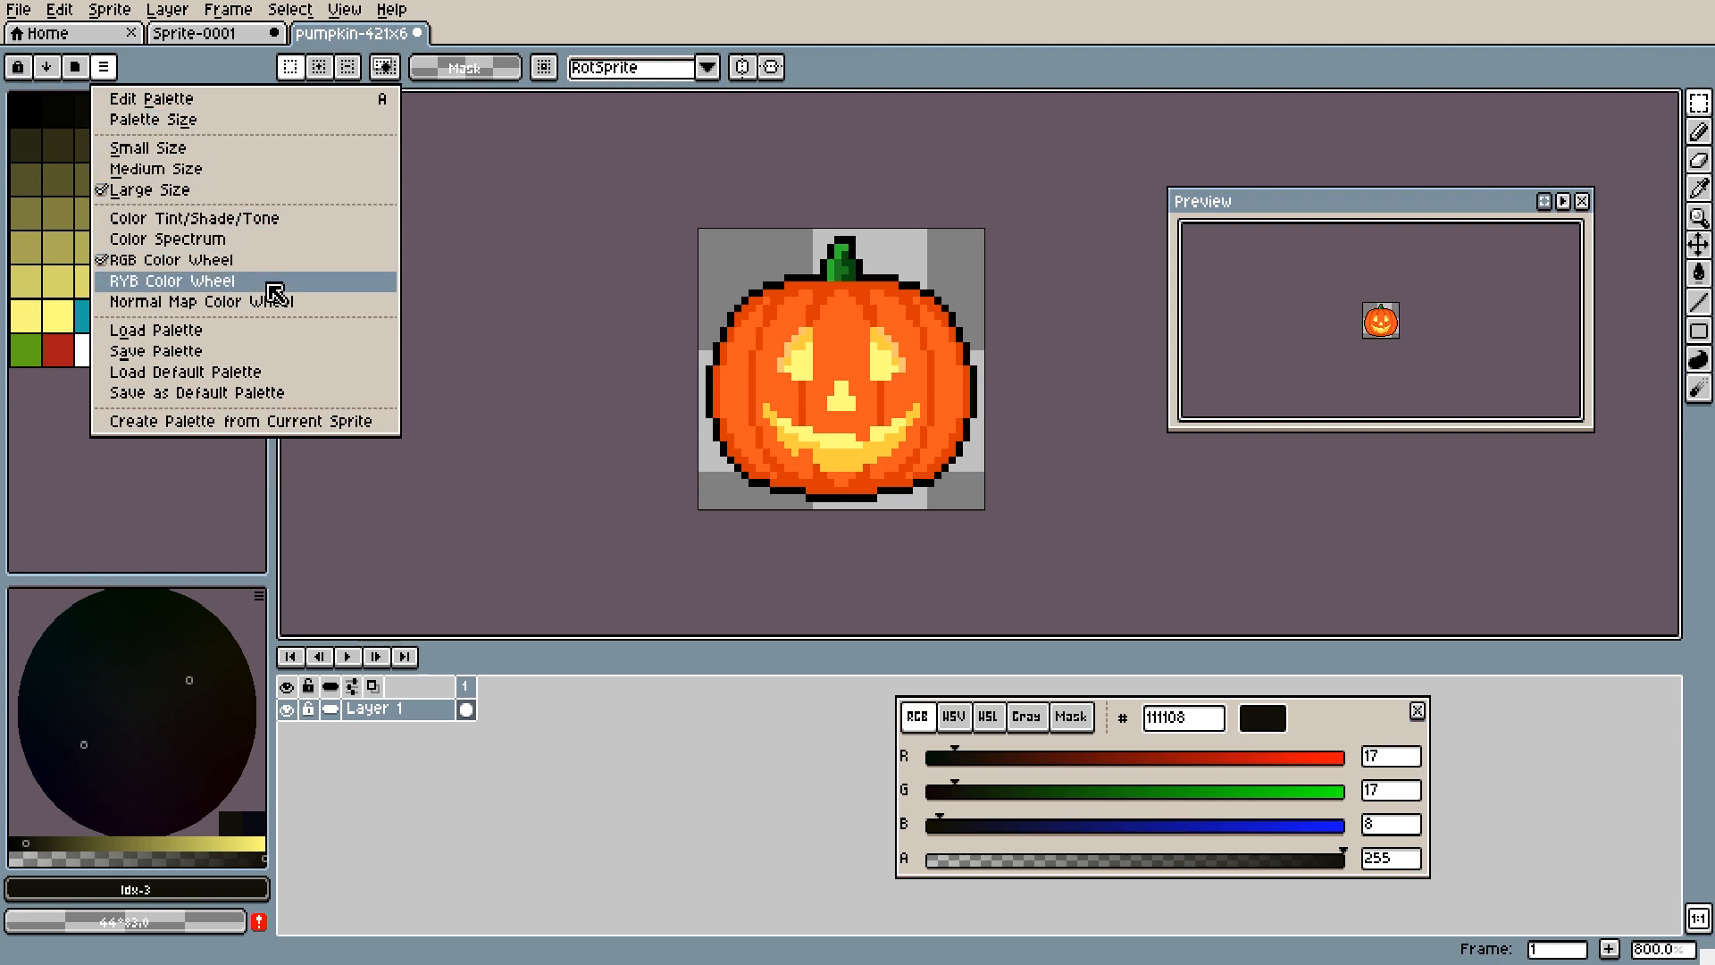
left_click(310, 437)
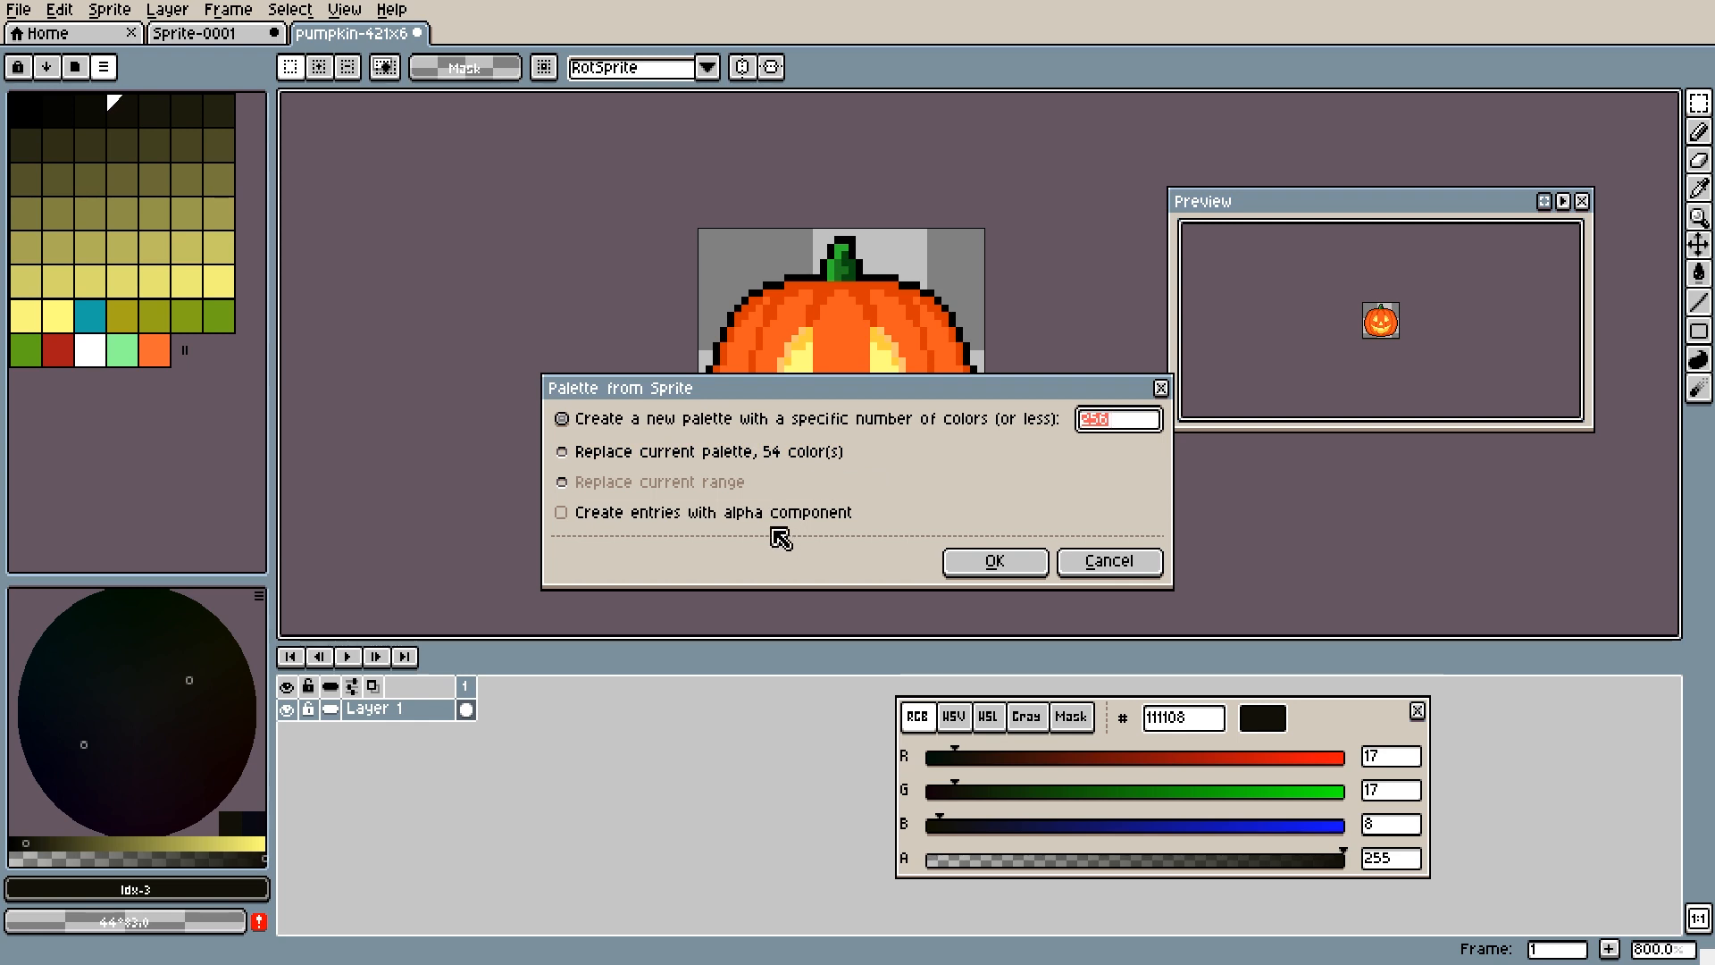
left_click(668, 523)
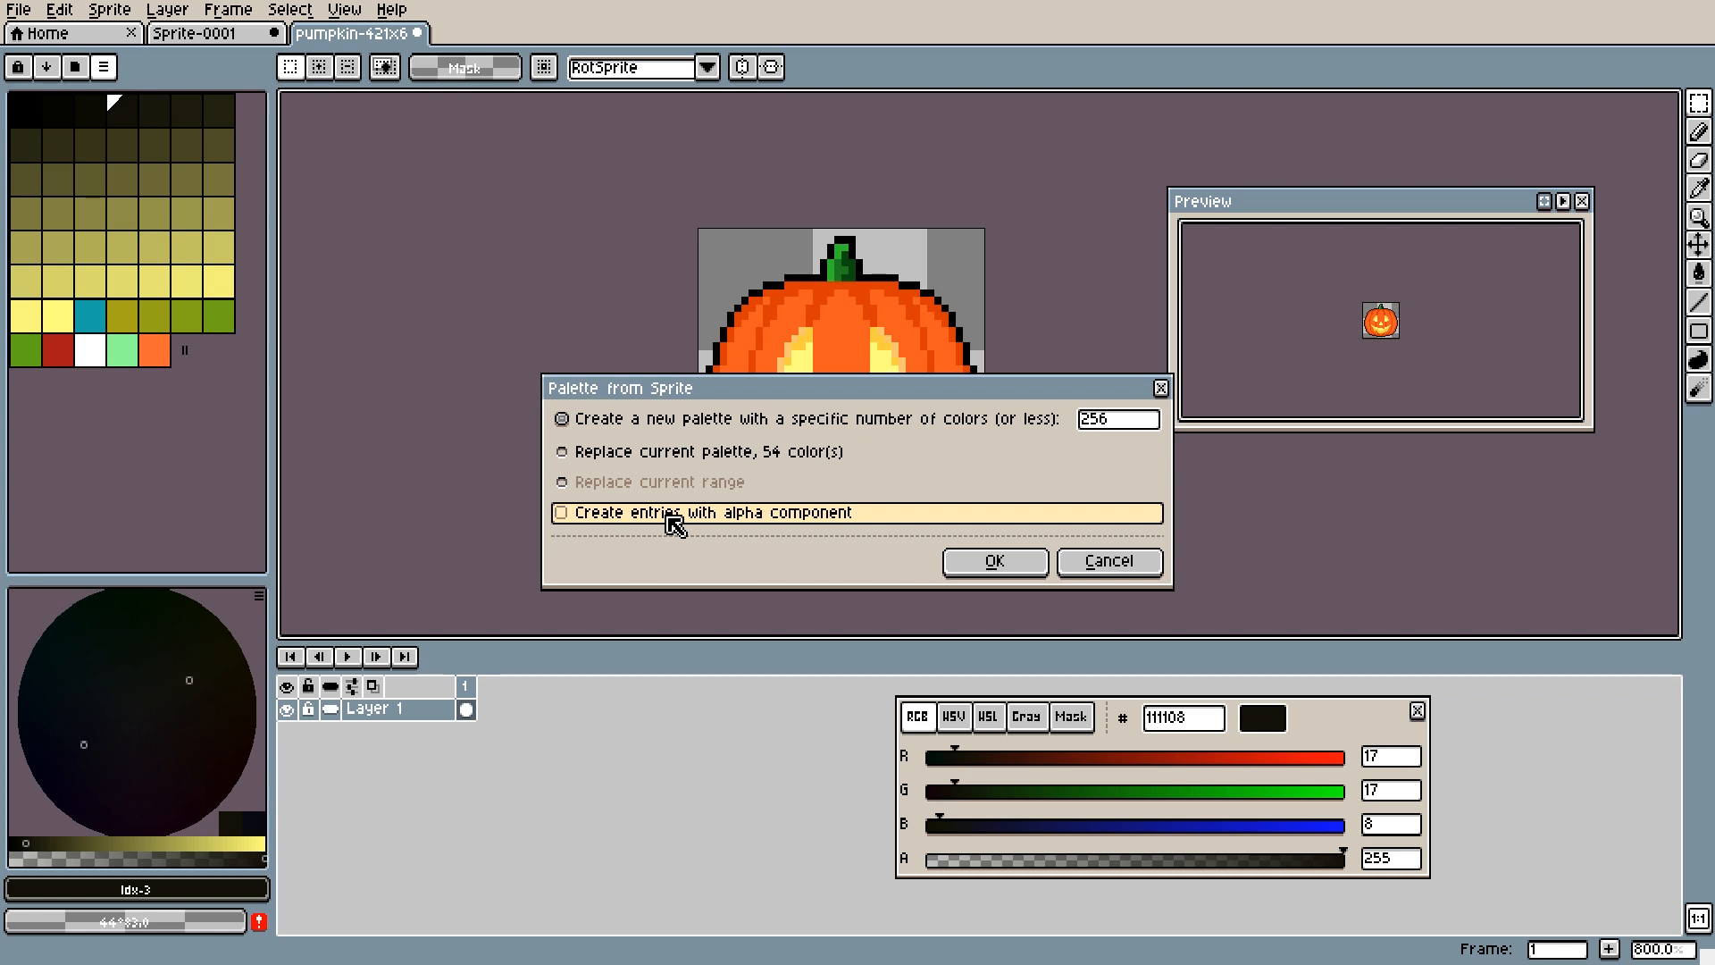
left_click(991, 563)
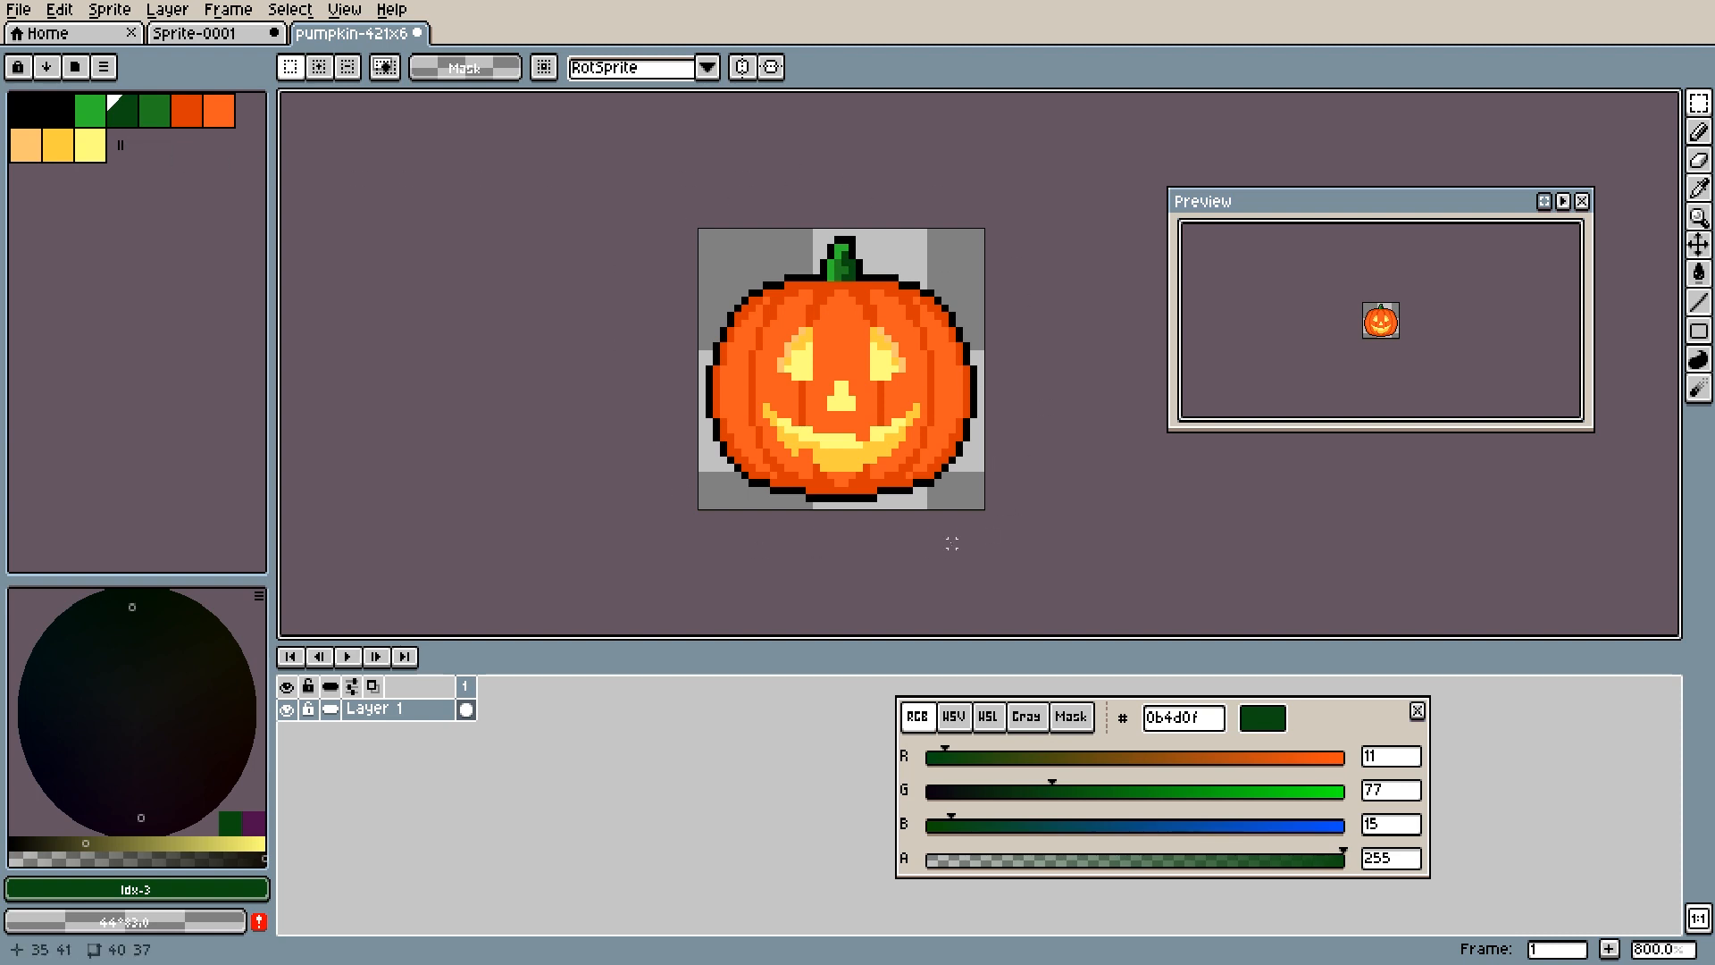
Step: Copy the pumpkin palette's colors from bright green through light yellow and paste them over the palette of Sprite-0001
left_click(90, 112)
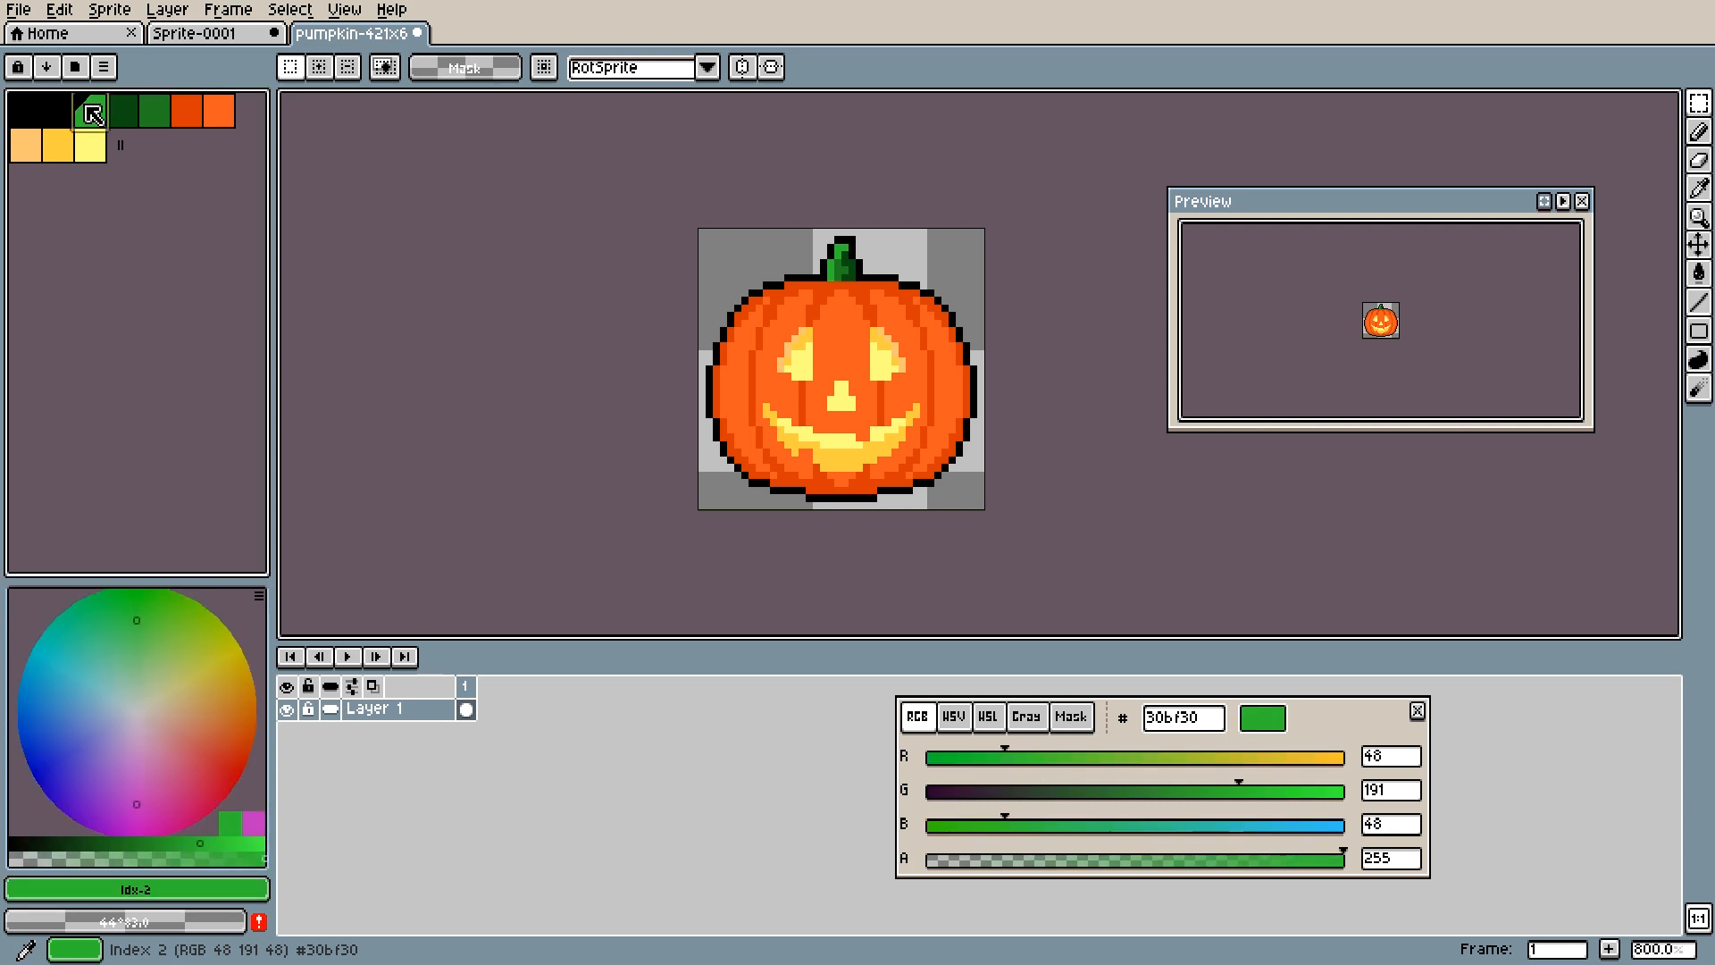
left_click(97, 148)
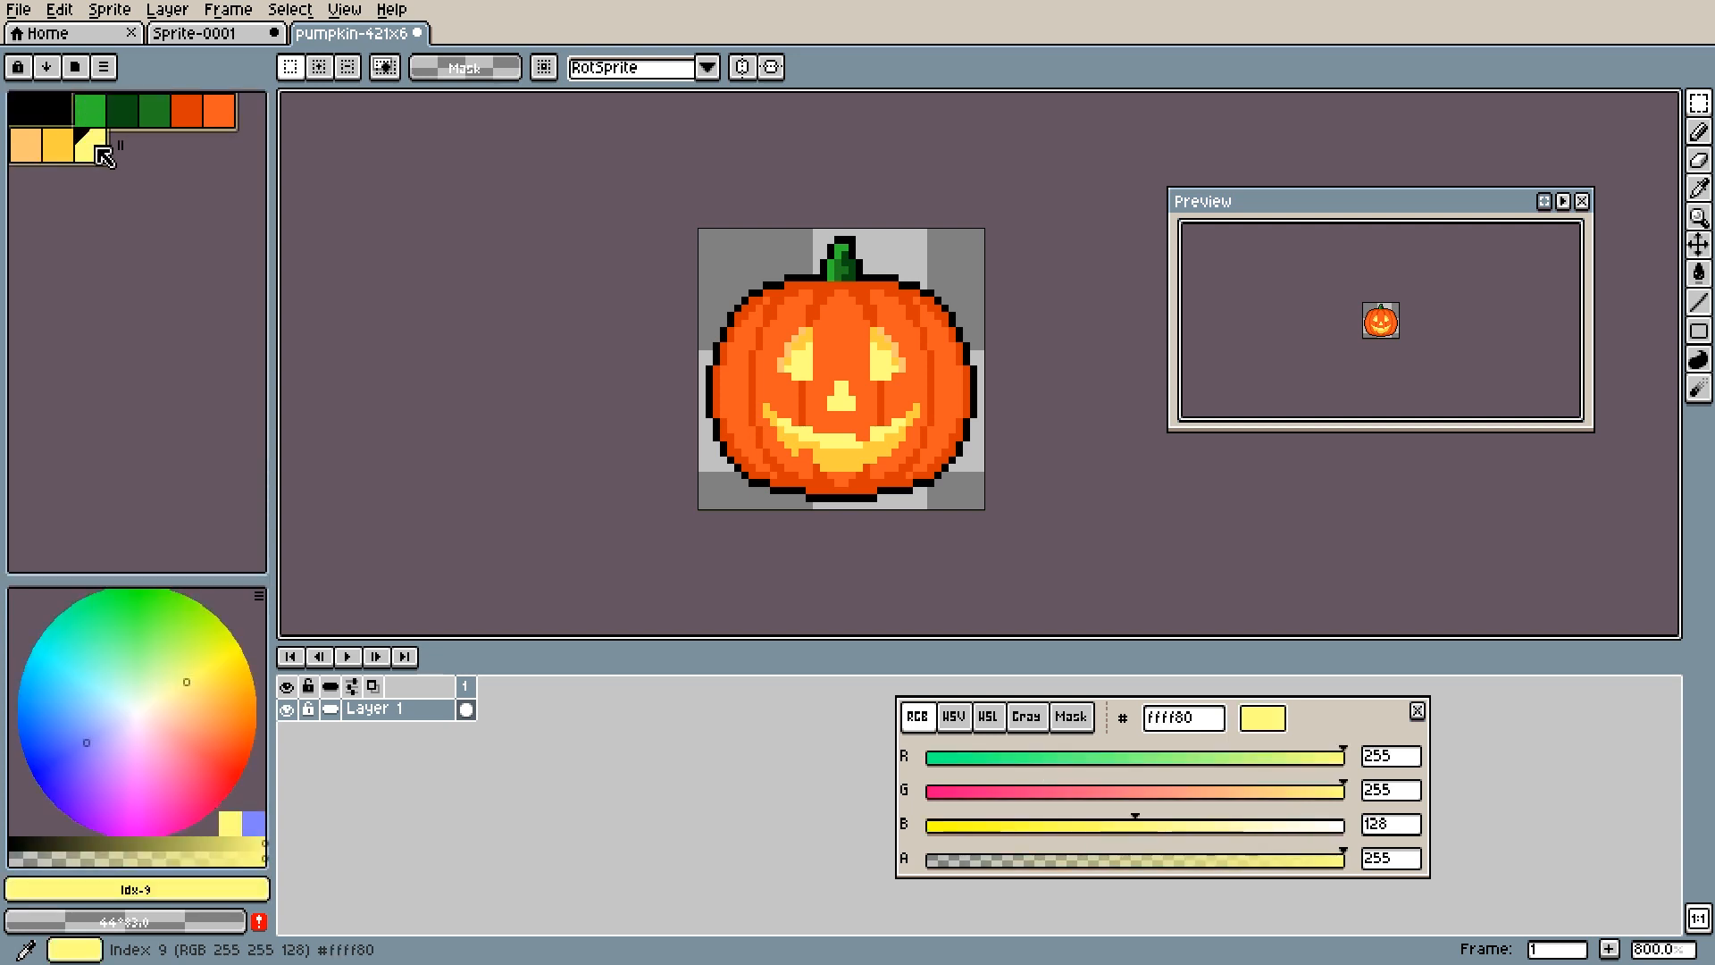
left_click(194, 33)
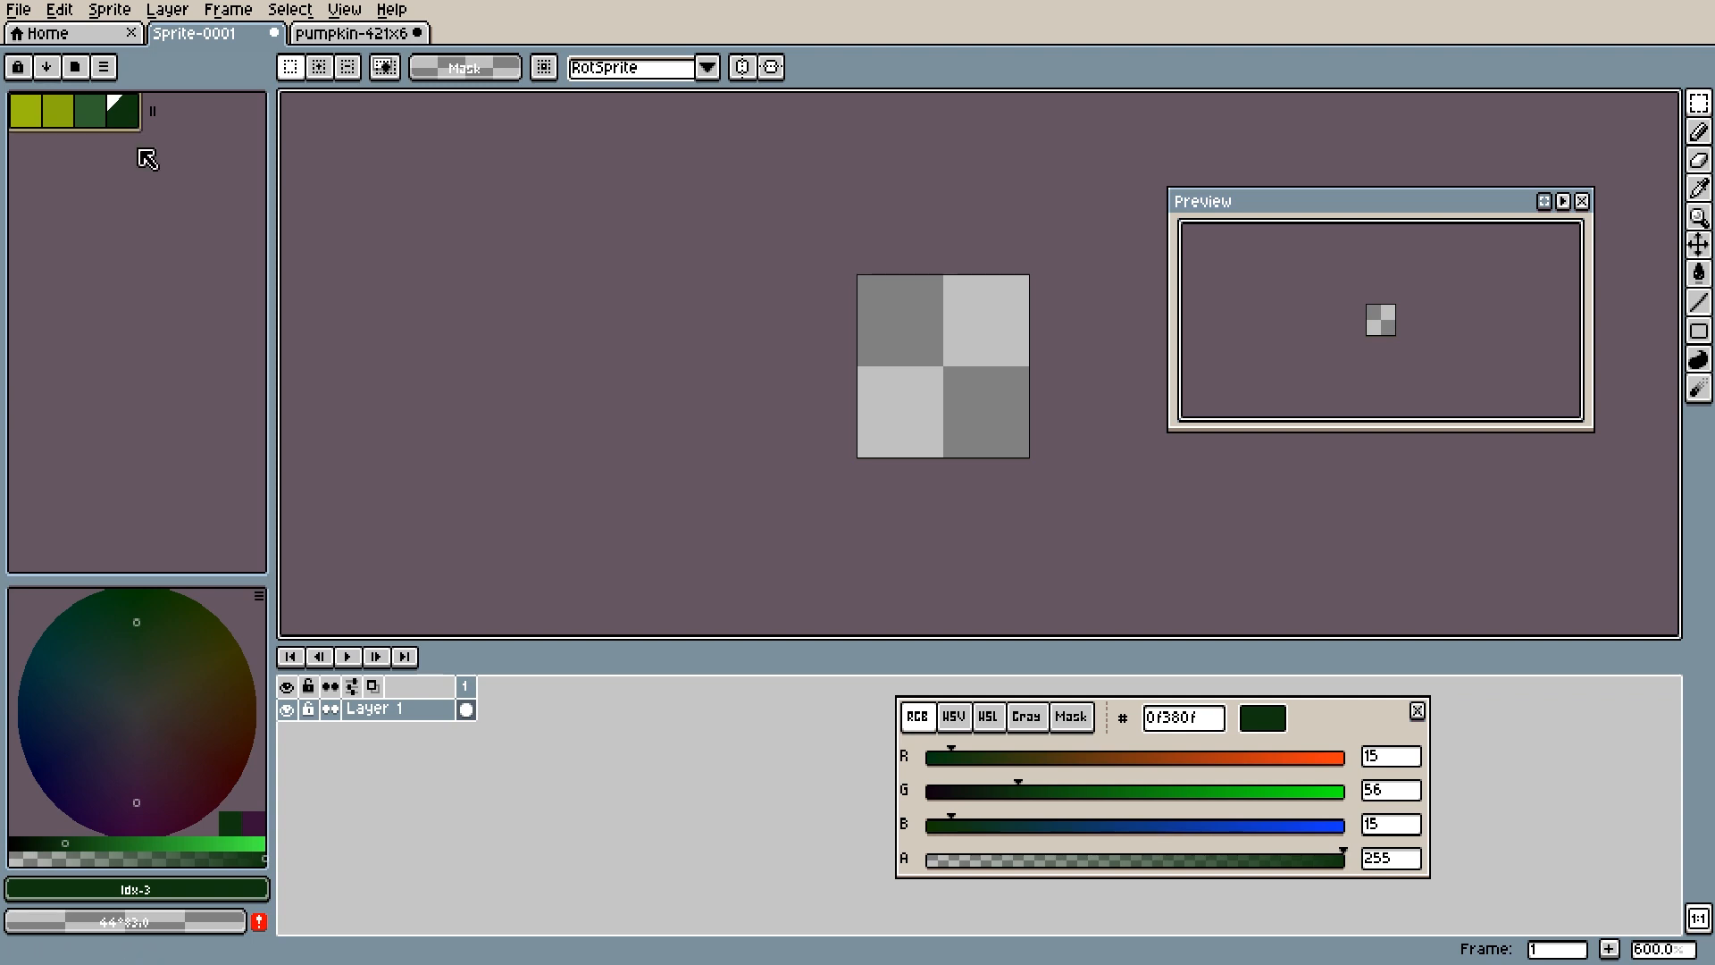
key("ctrl+v")
left_click(357, 36)
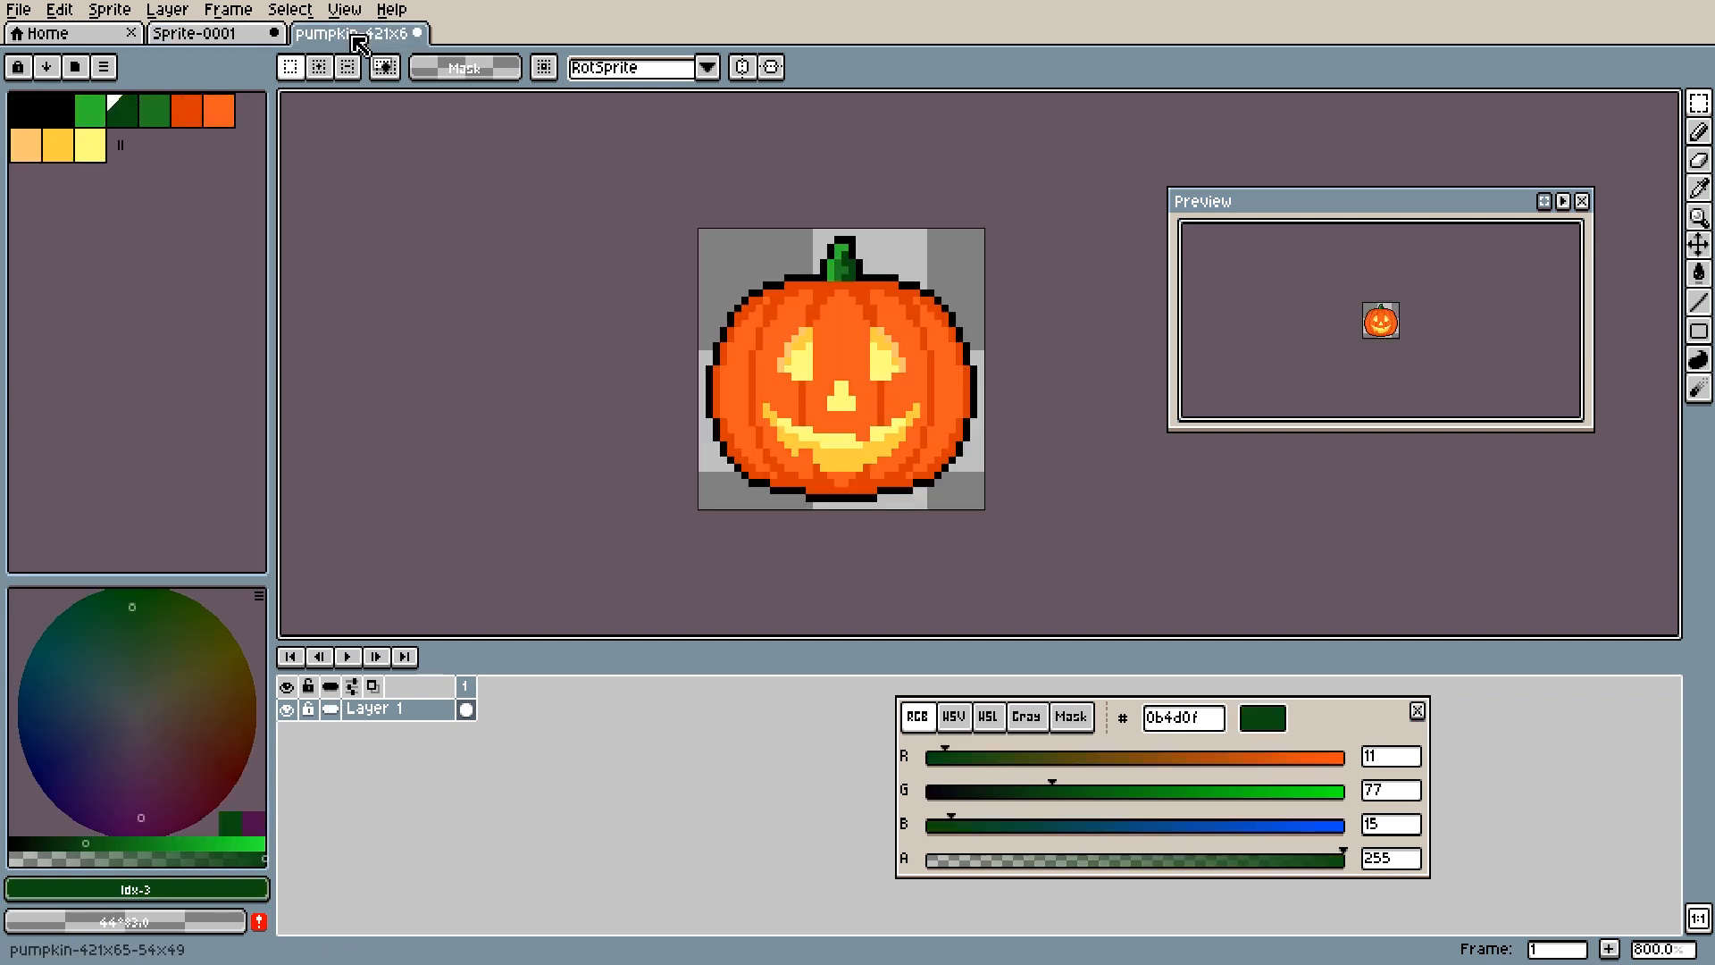
left_click(193, 35)
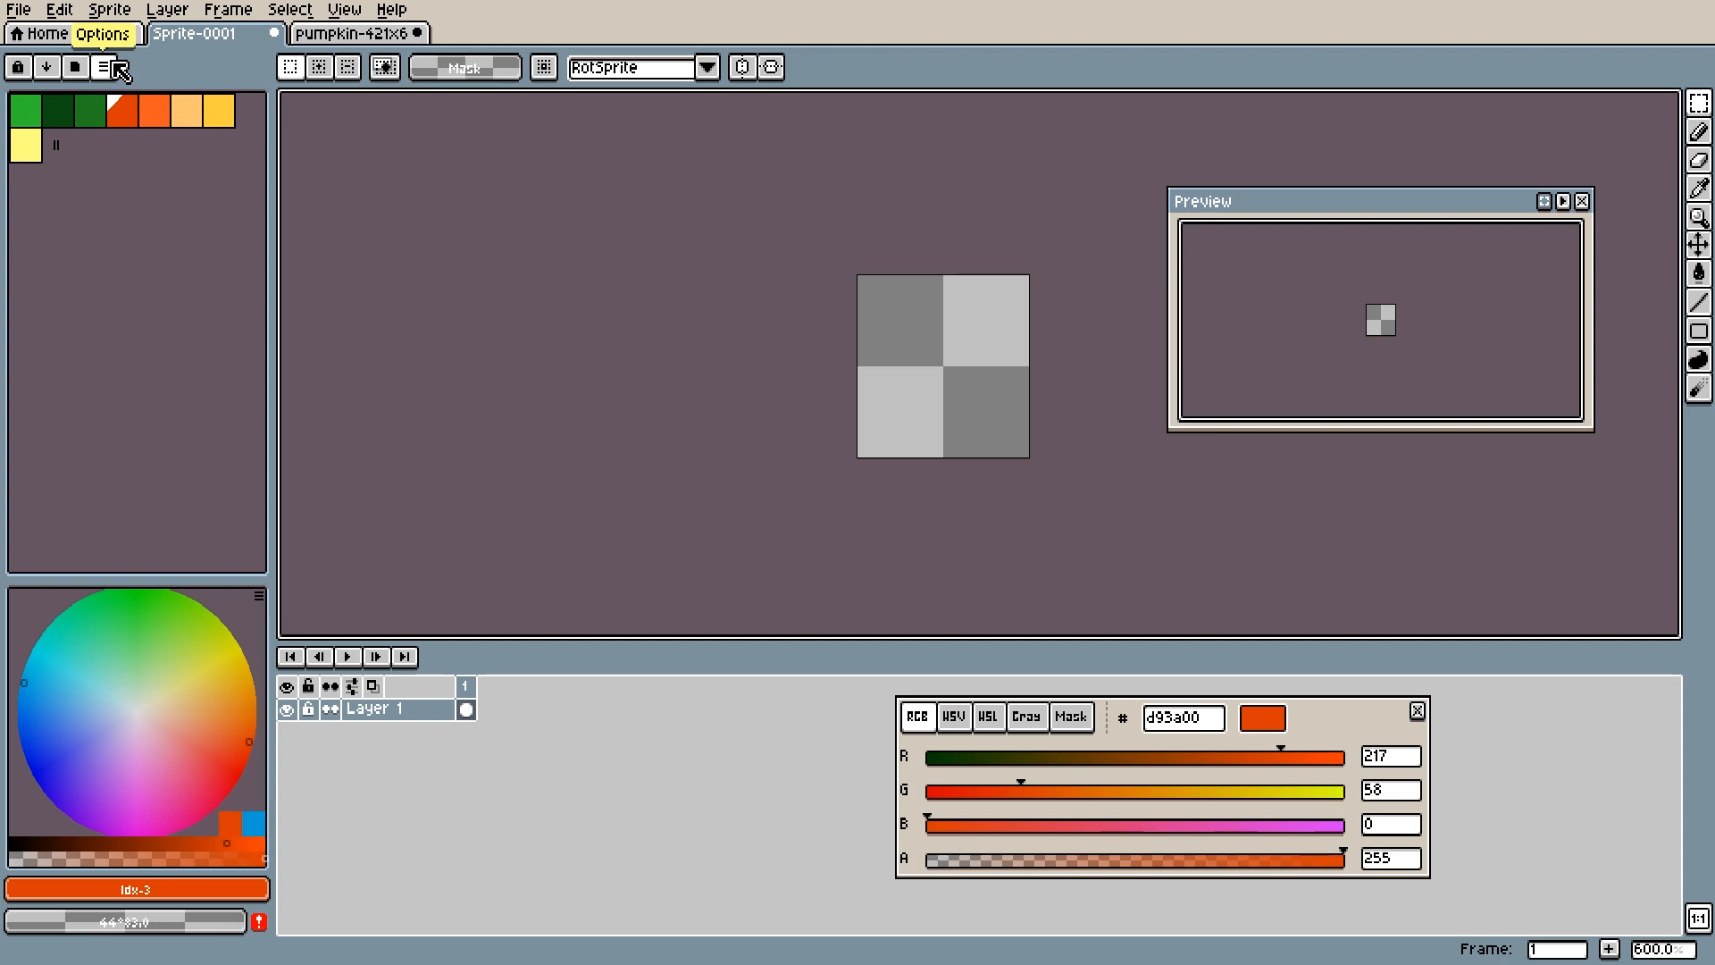
Step: Review the options for loading and saving palettes, and return to the pumpkin sprite
left_click(106, 68)
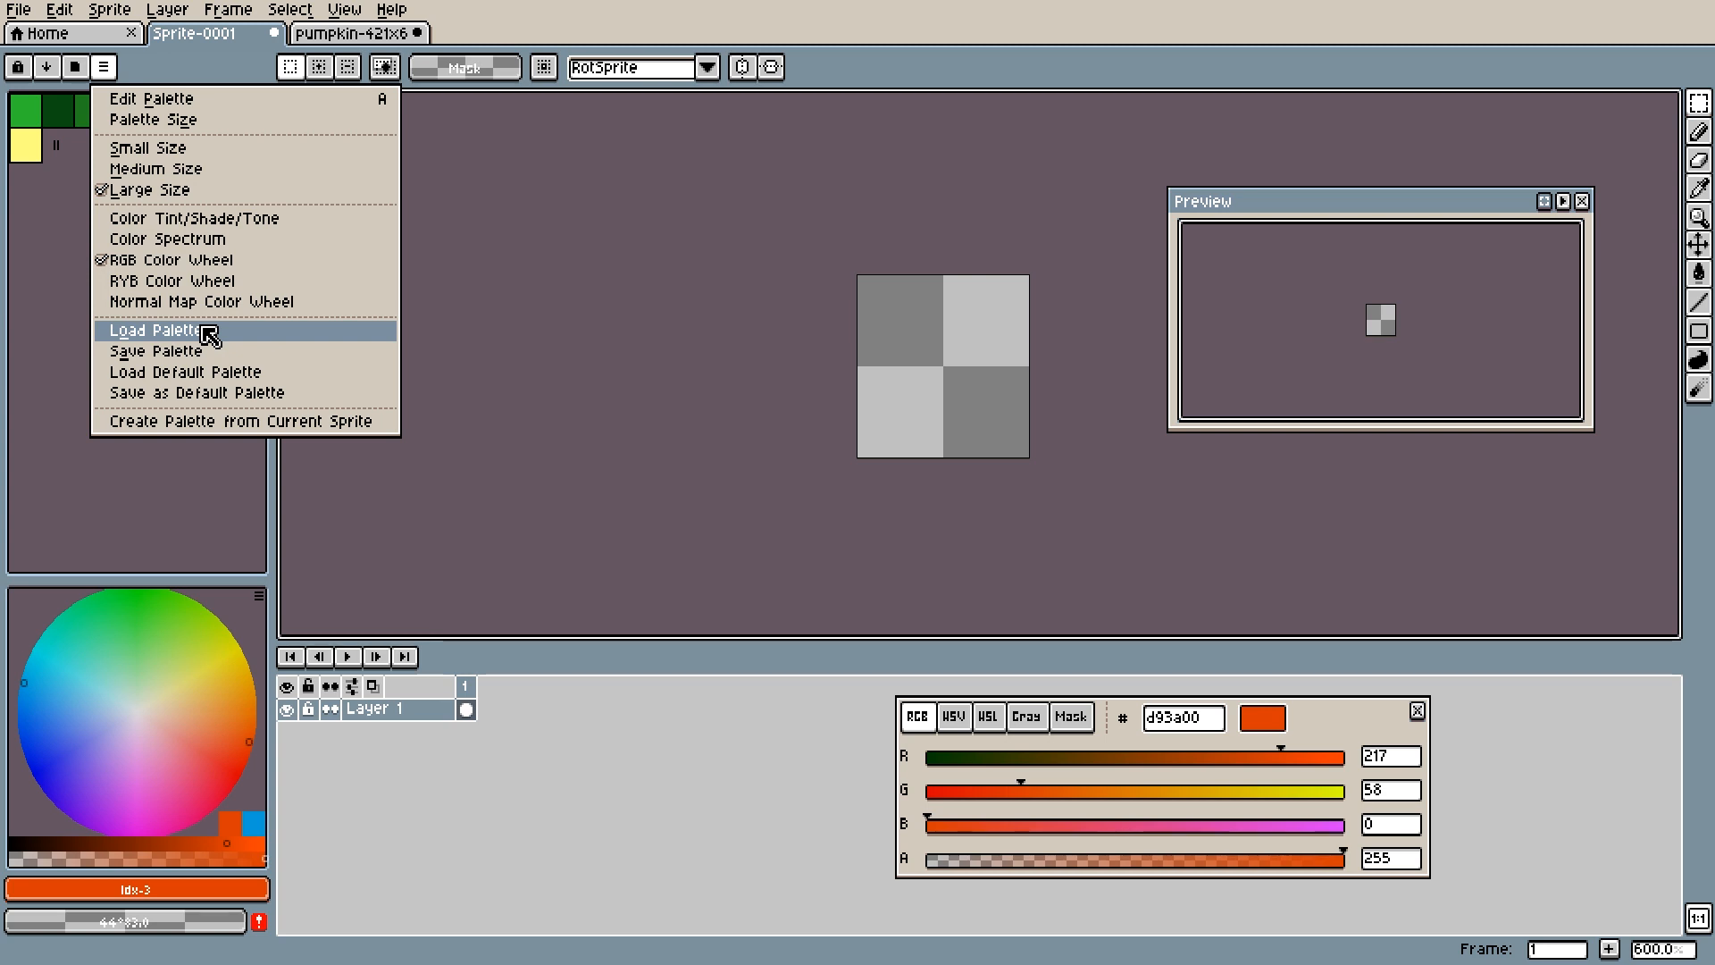
left_click(308, 38)
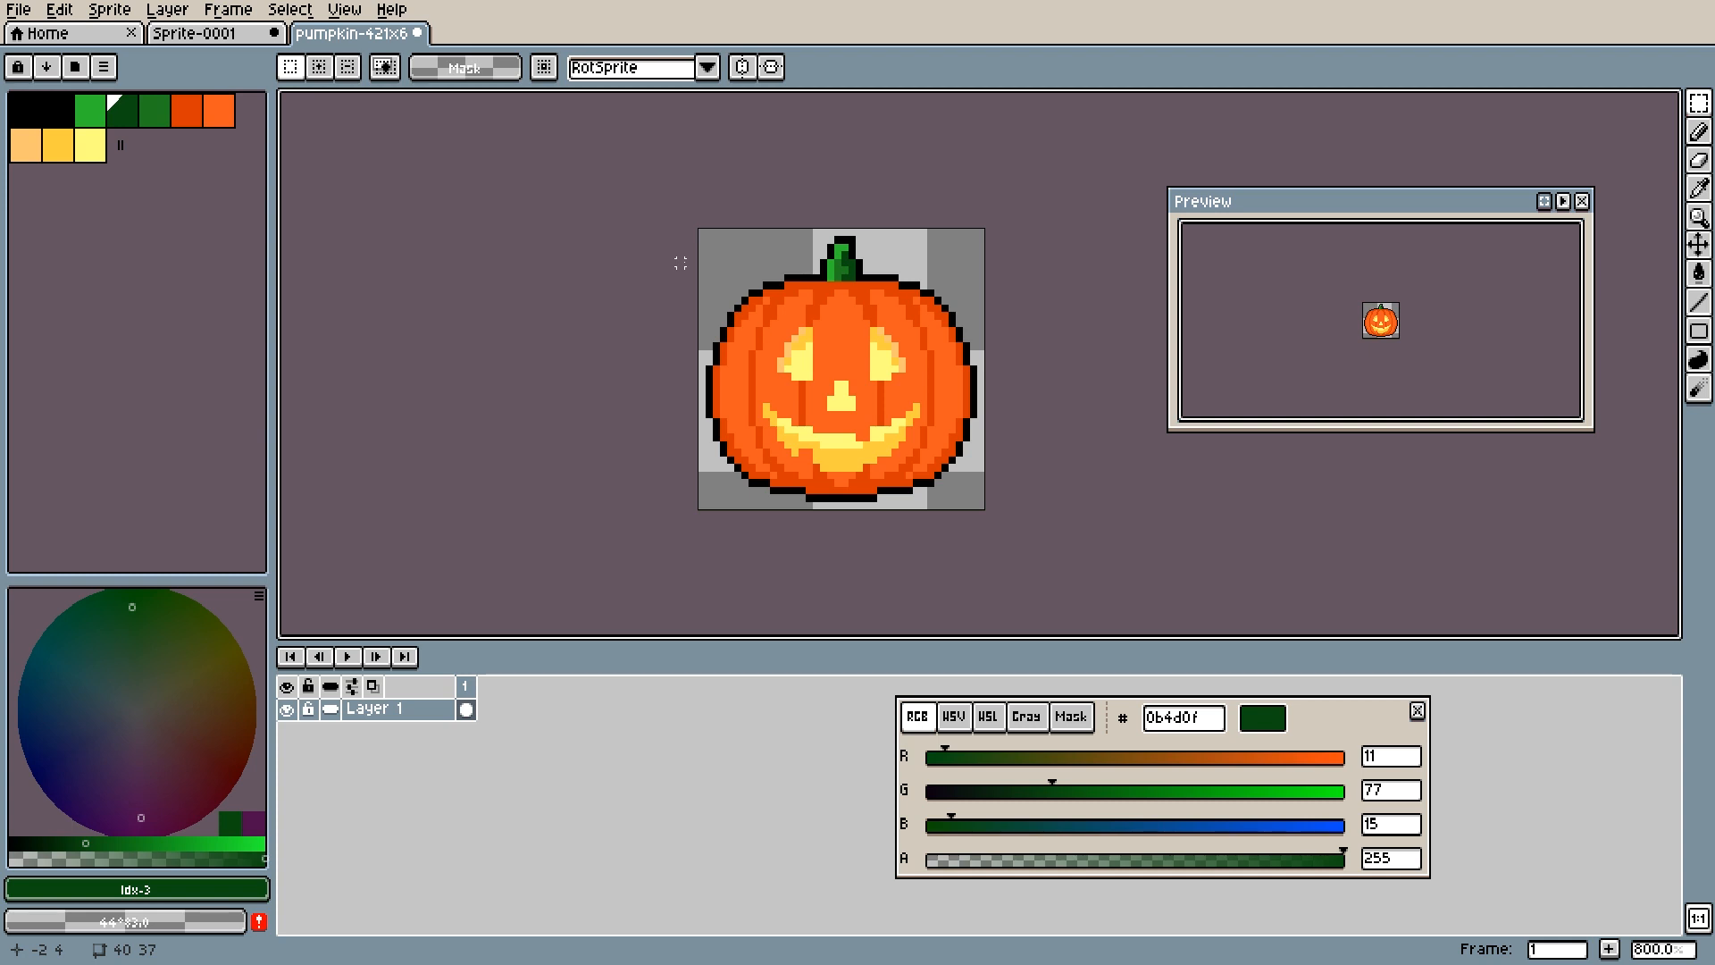
Step: Look through the drawing tools and their grouped variants, from the selection tools to the Blur and Jumble tools
left_click(1700, 104)
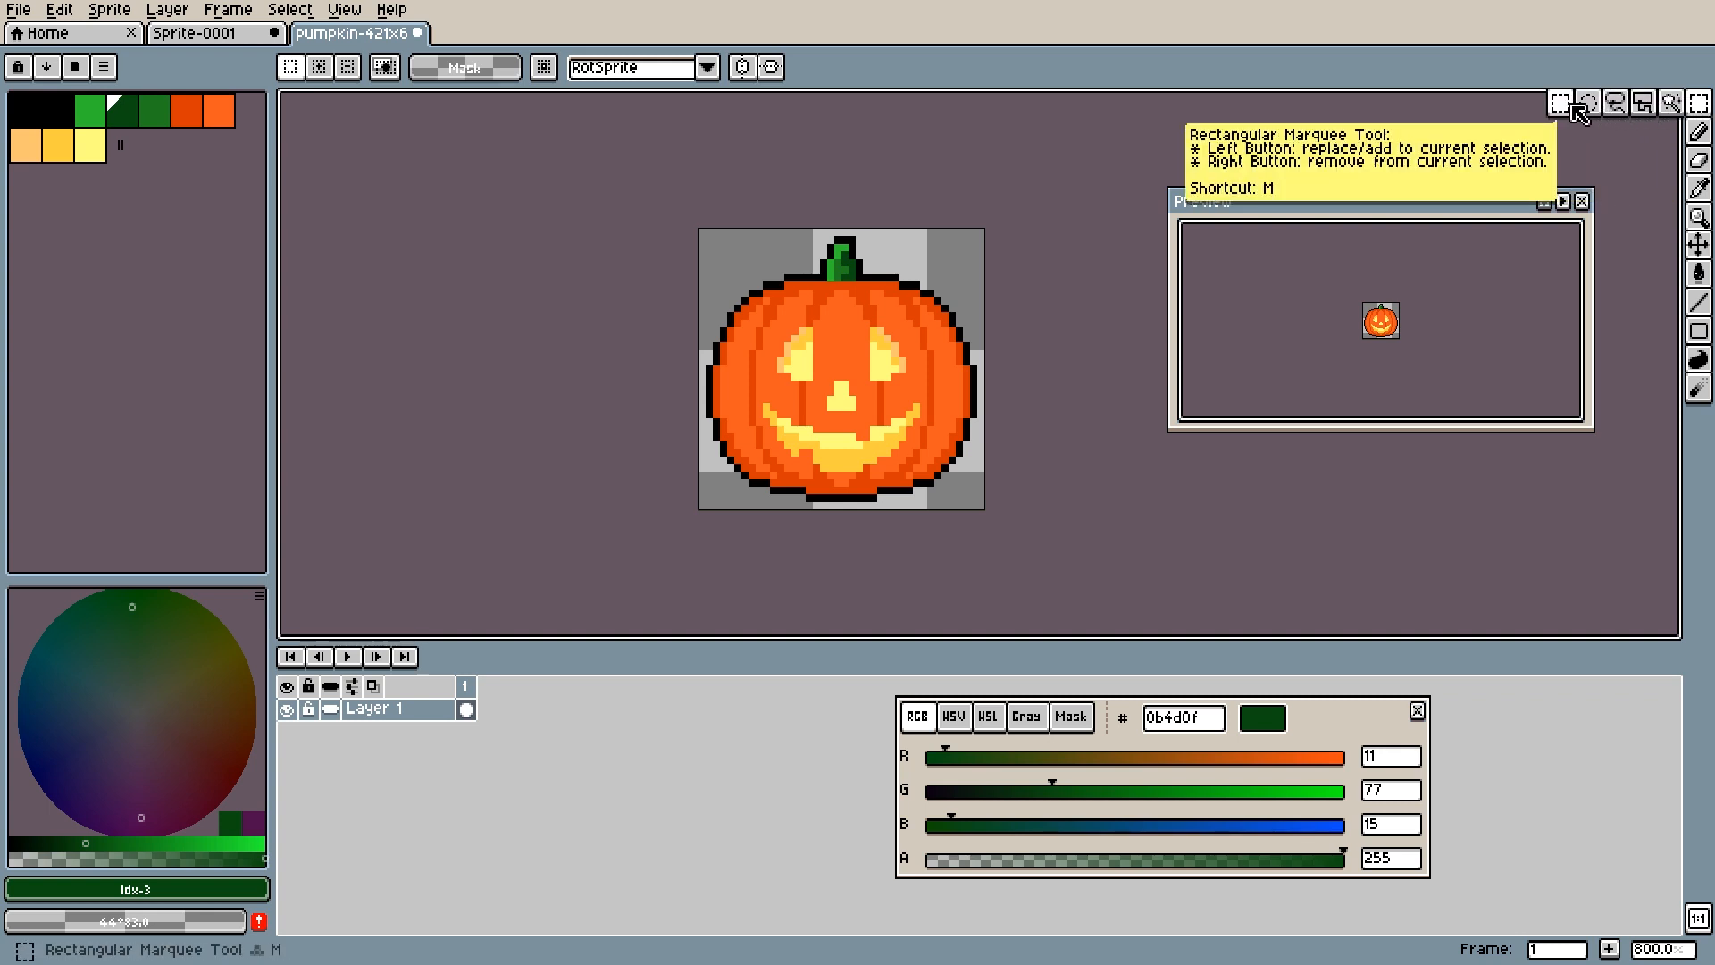
left_click(1702, 147)
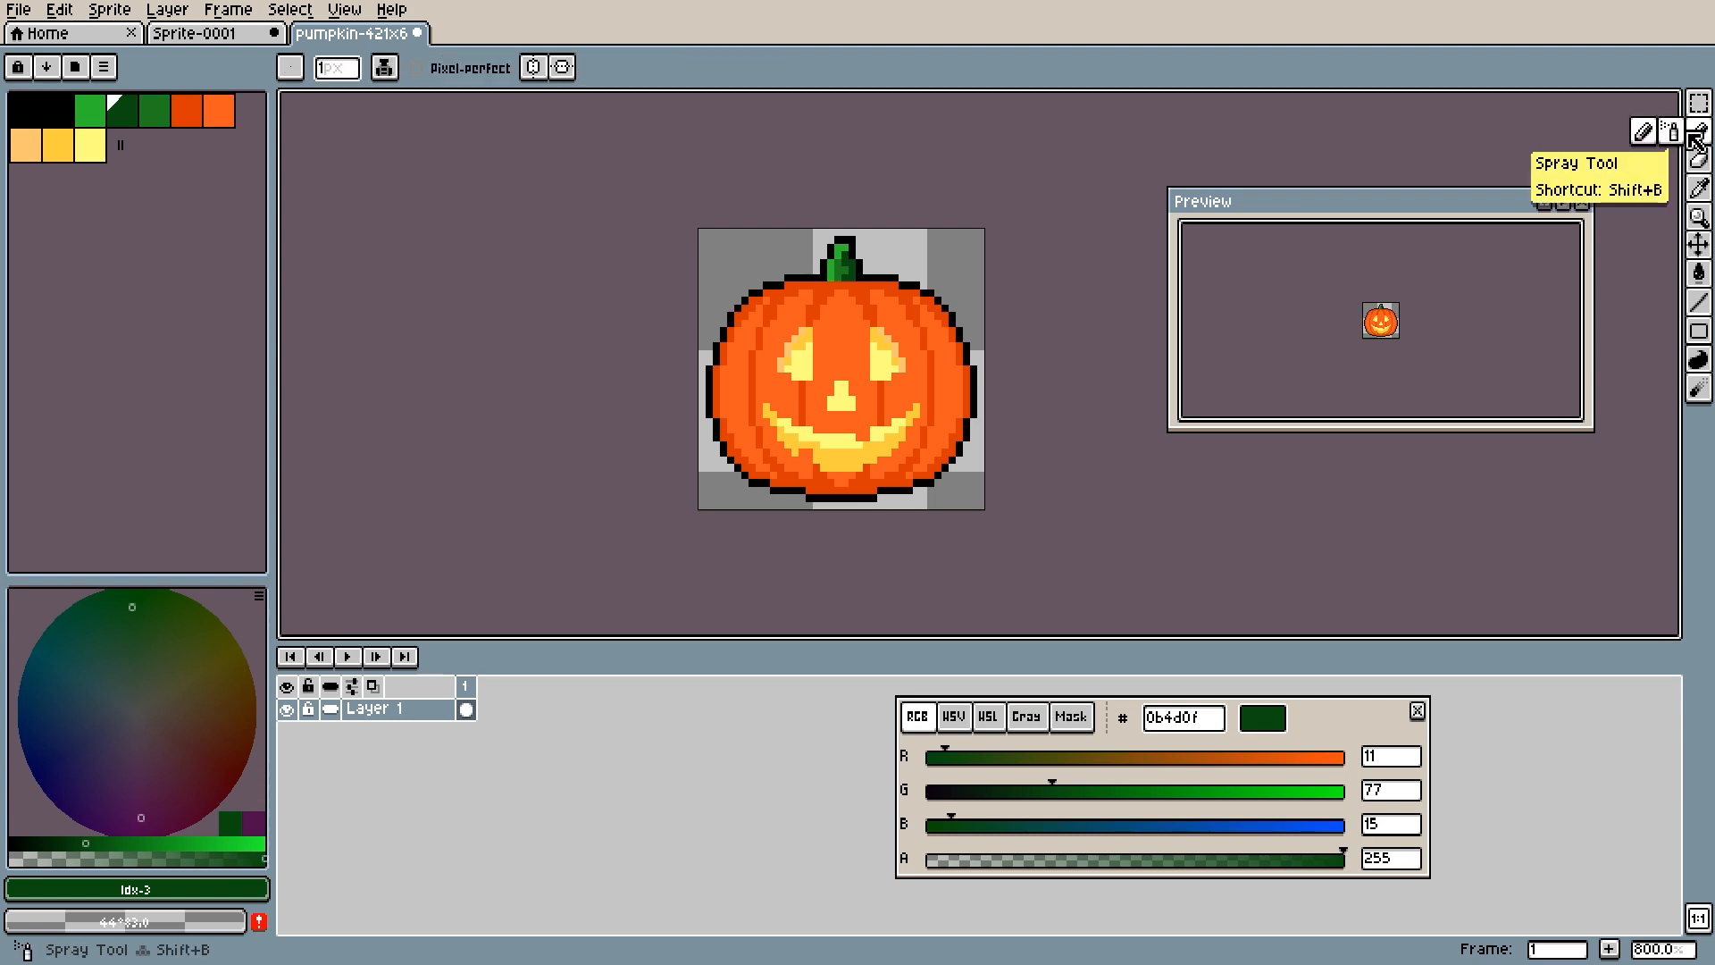
left_click(1700, 164)
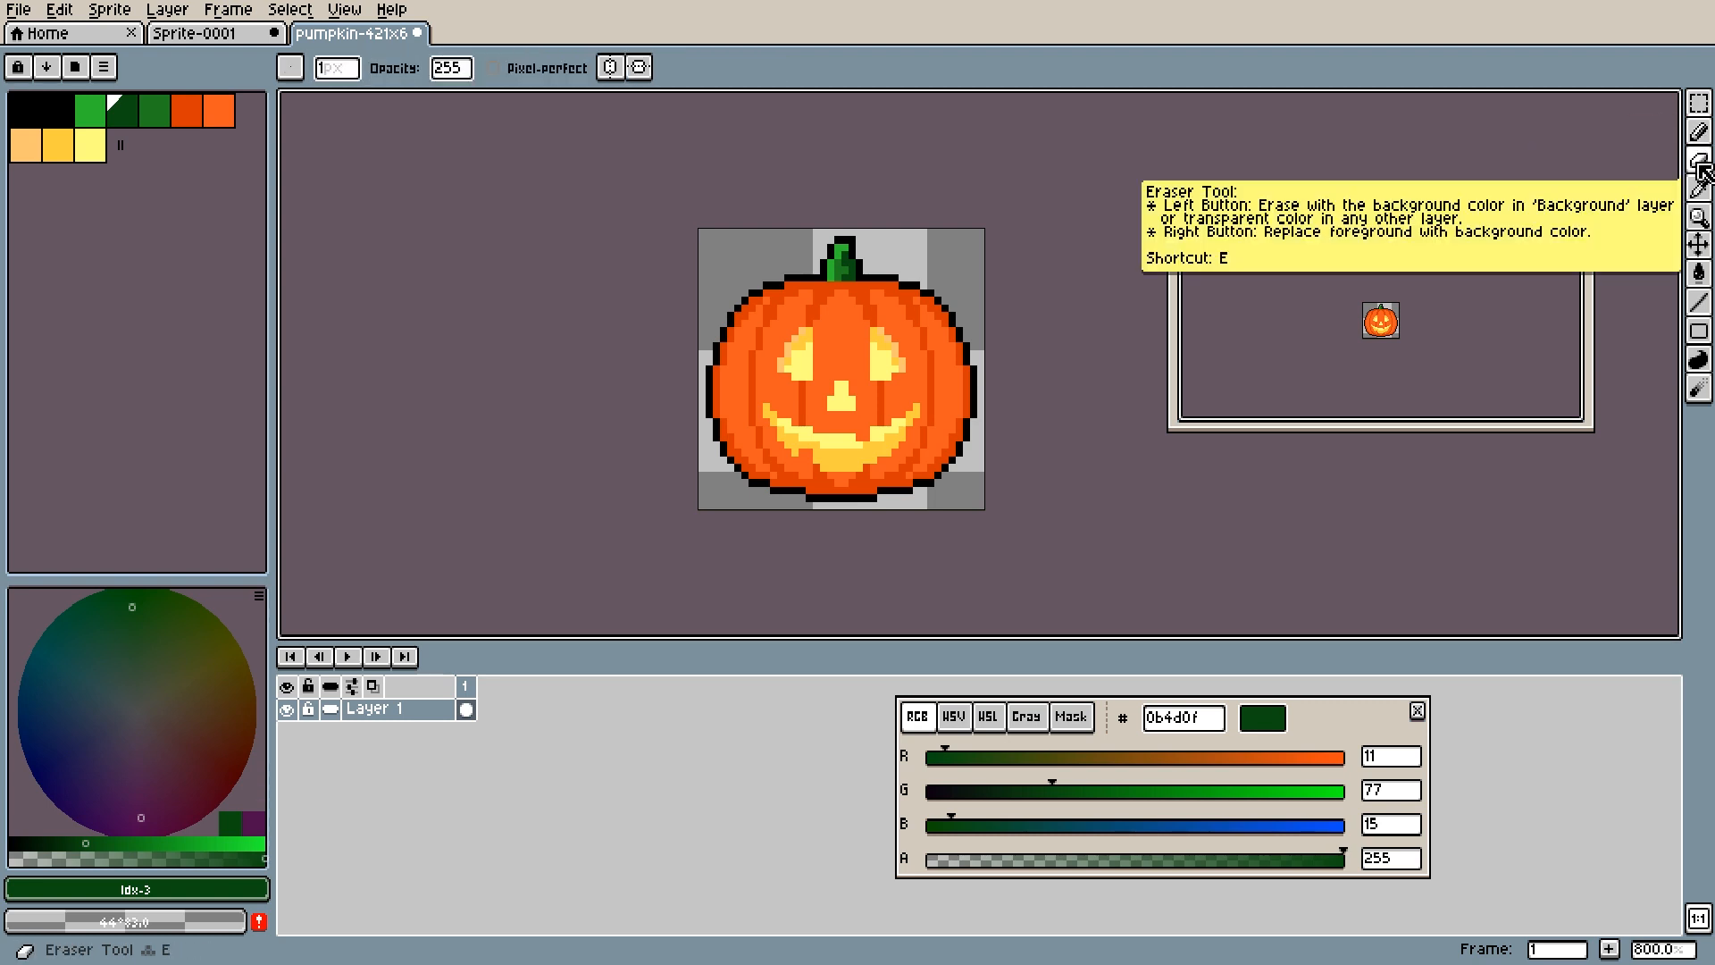
left_click(1701, 189)
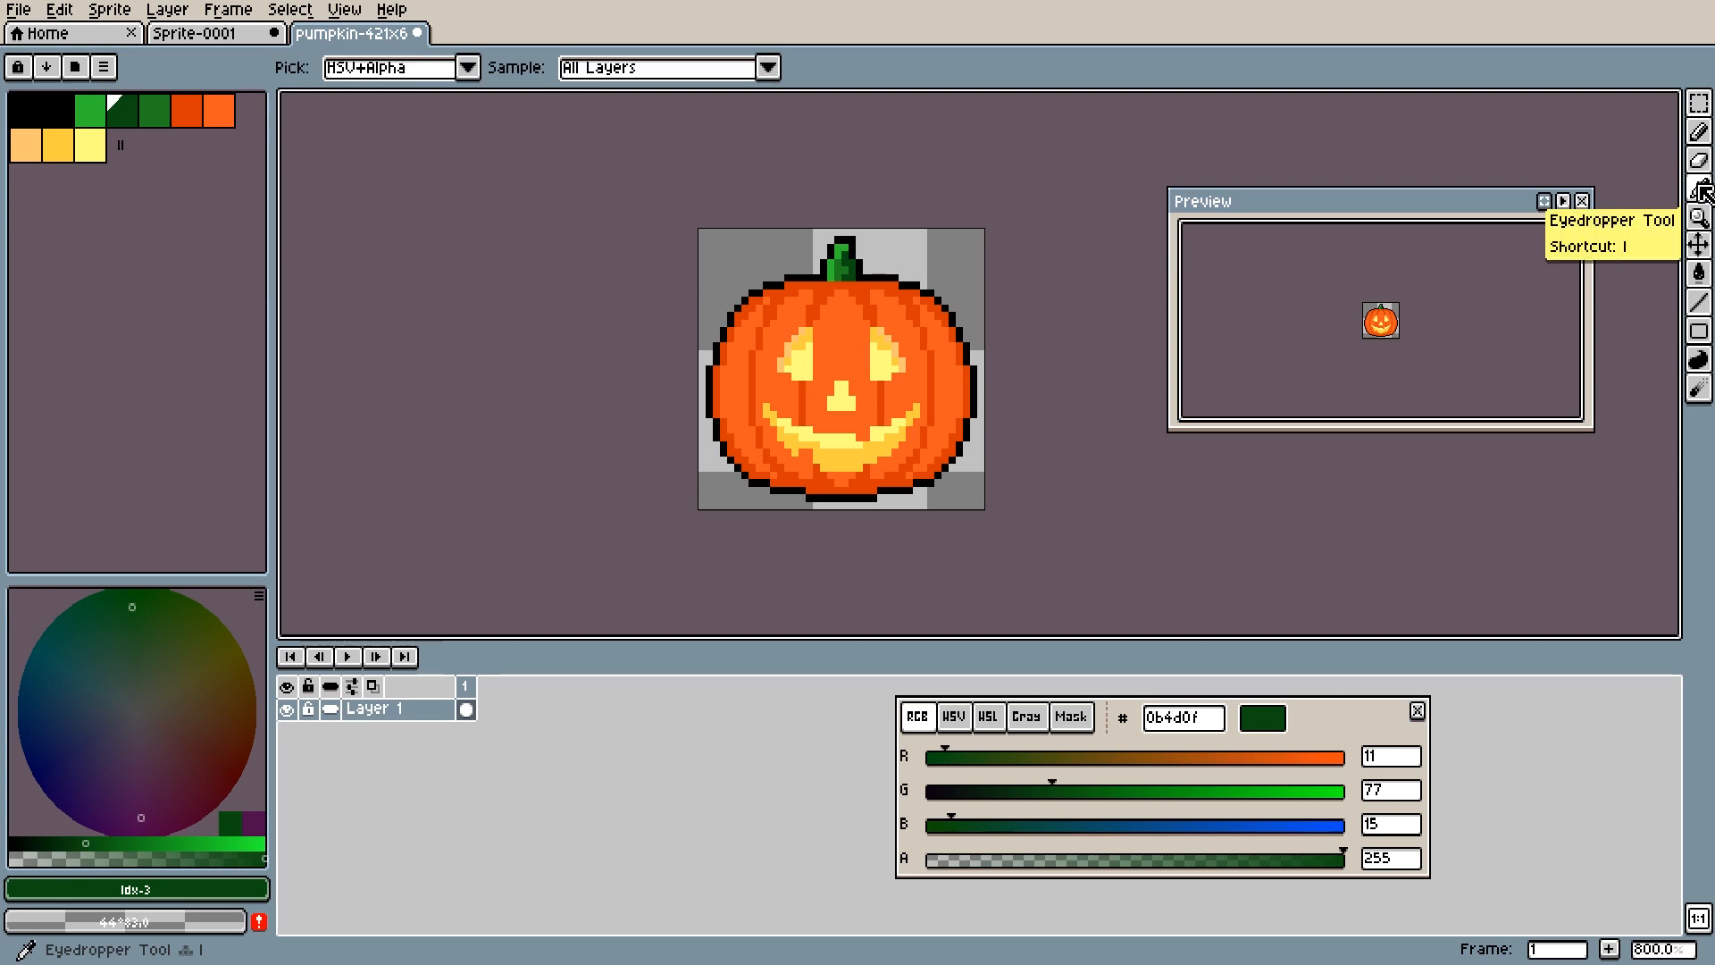
left_click(1702, 220)
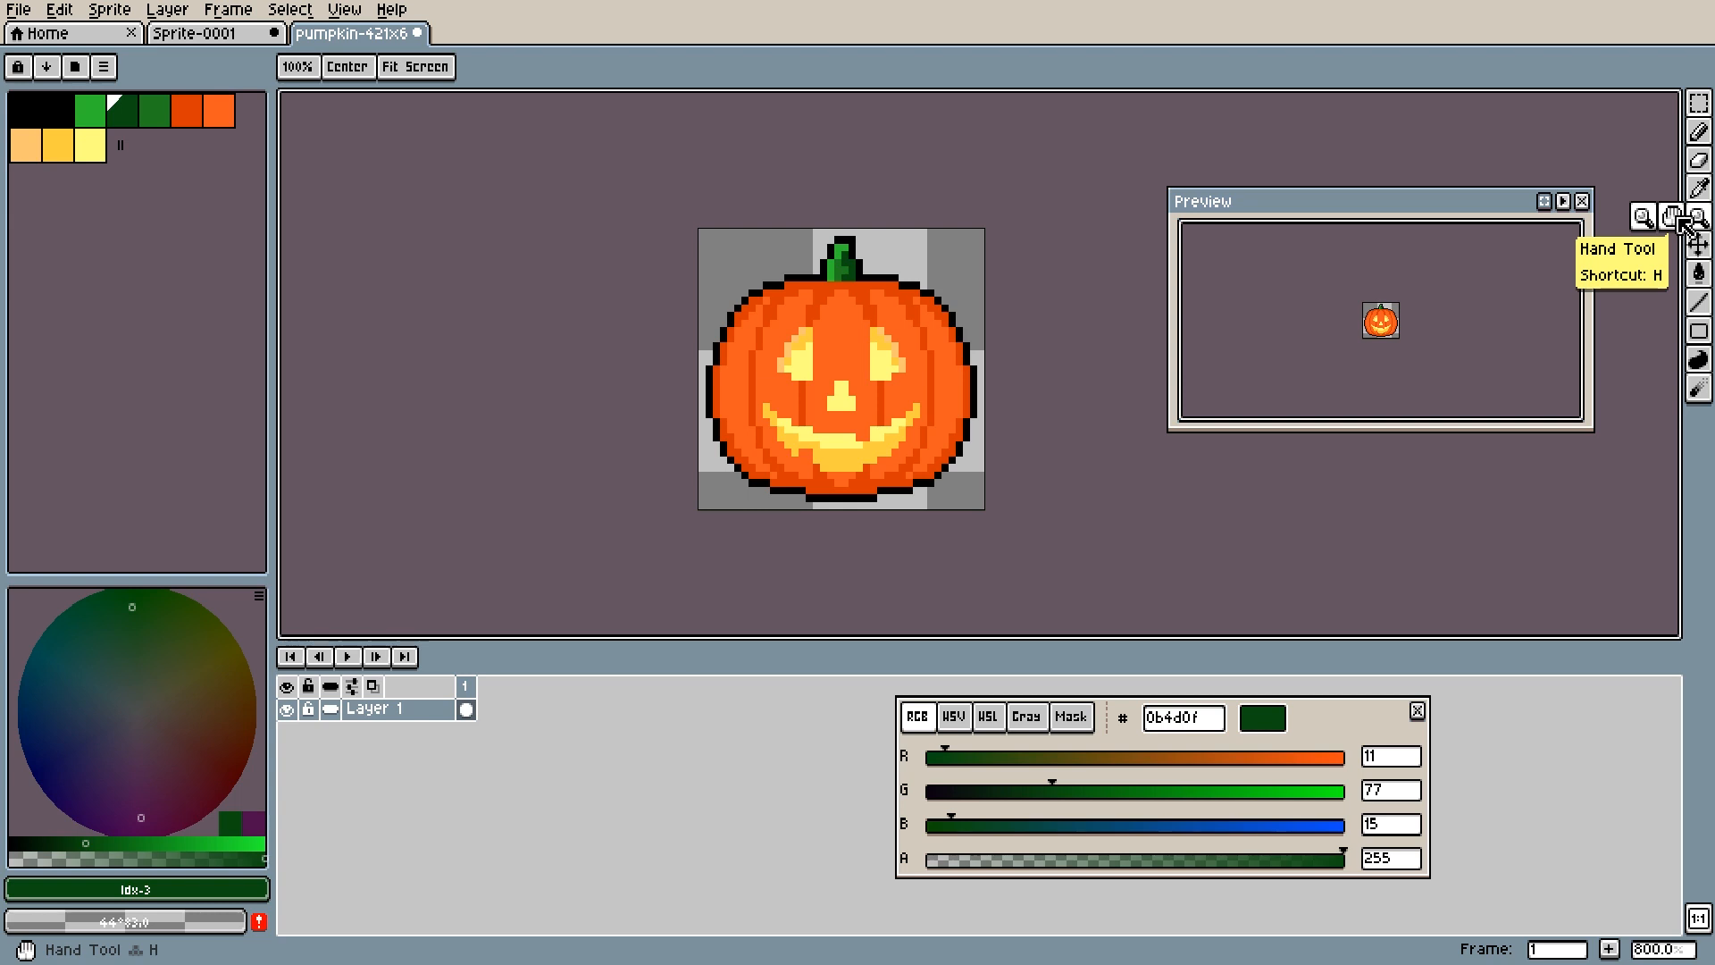
left_click(1698, 244)
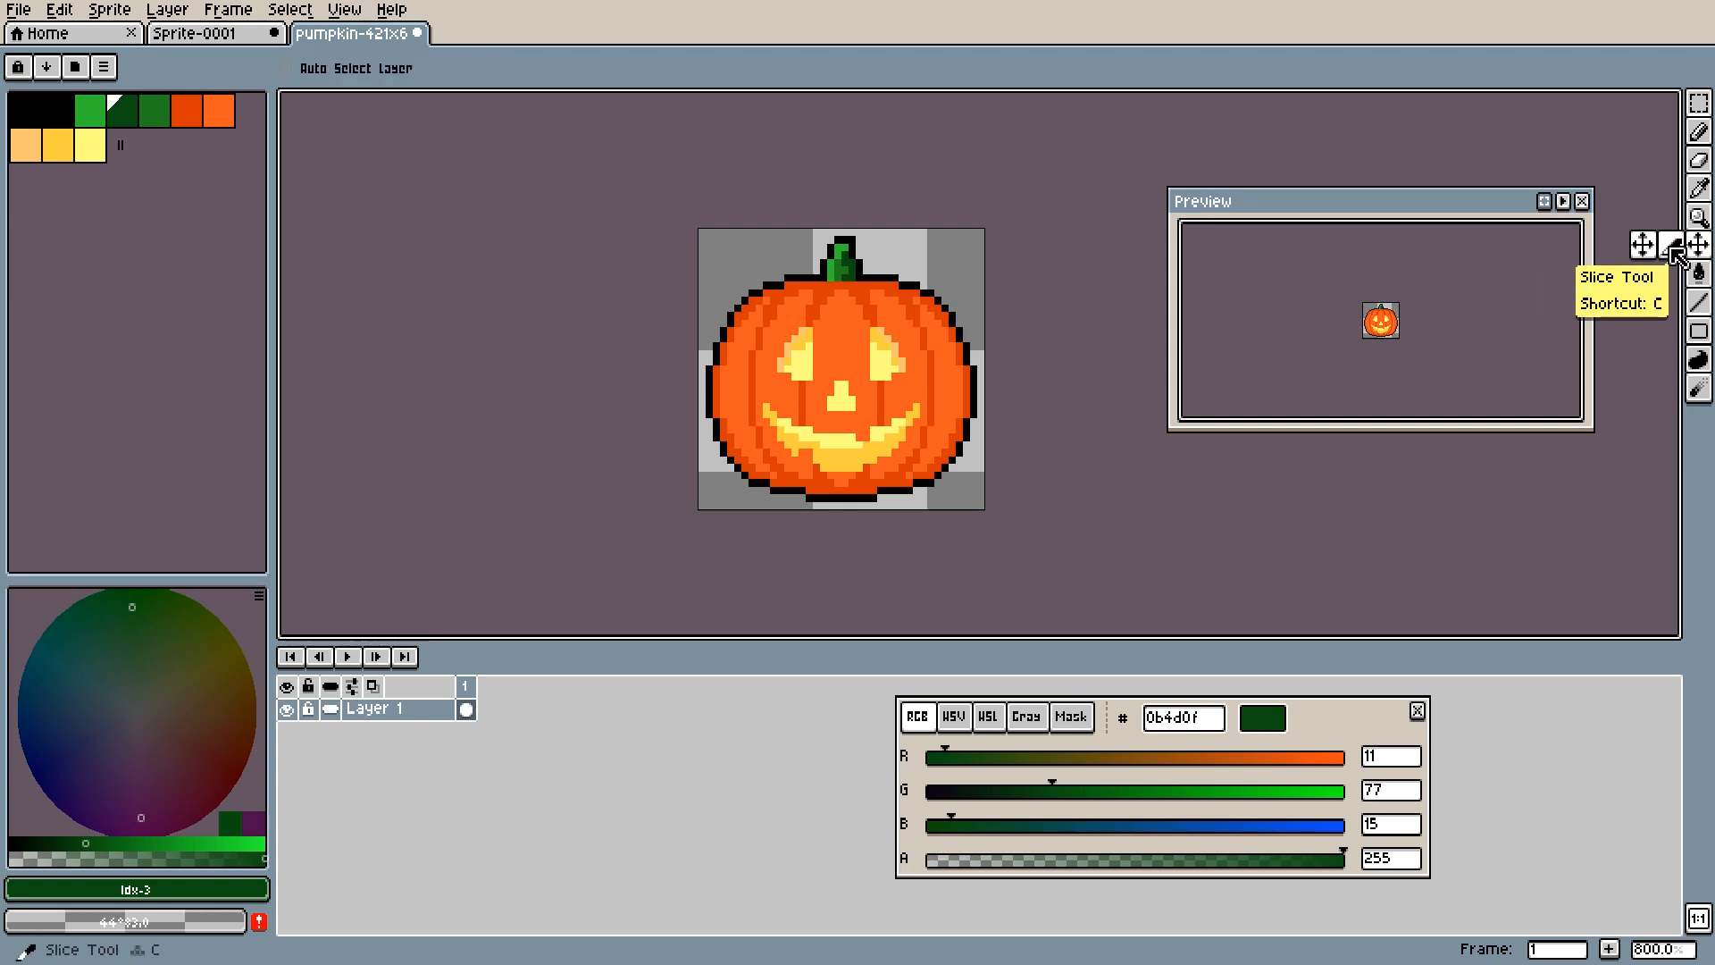
left_click(1700, 273)
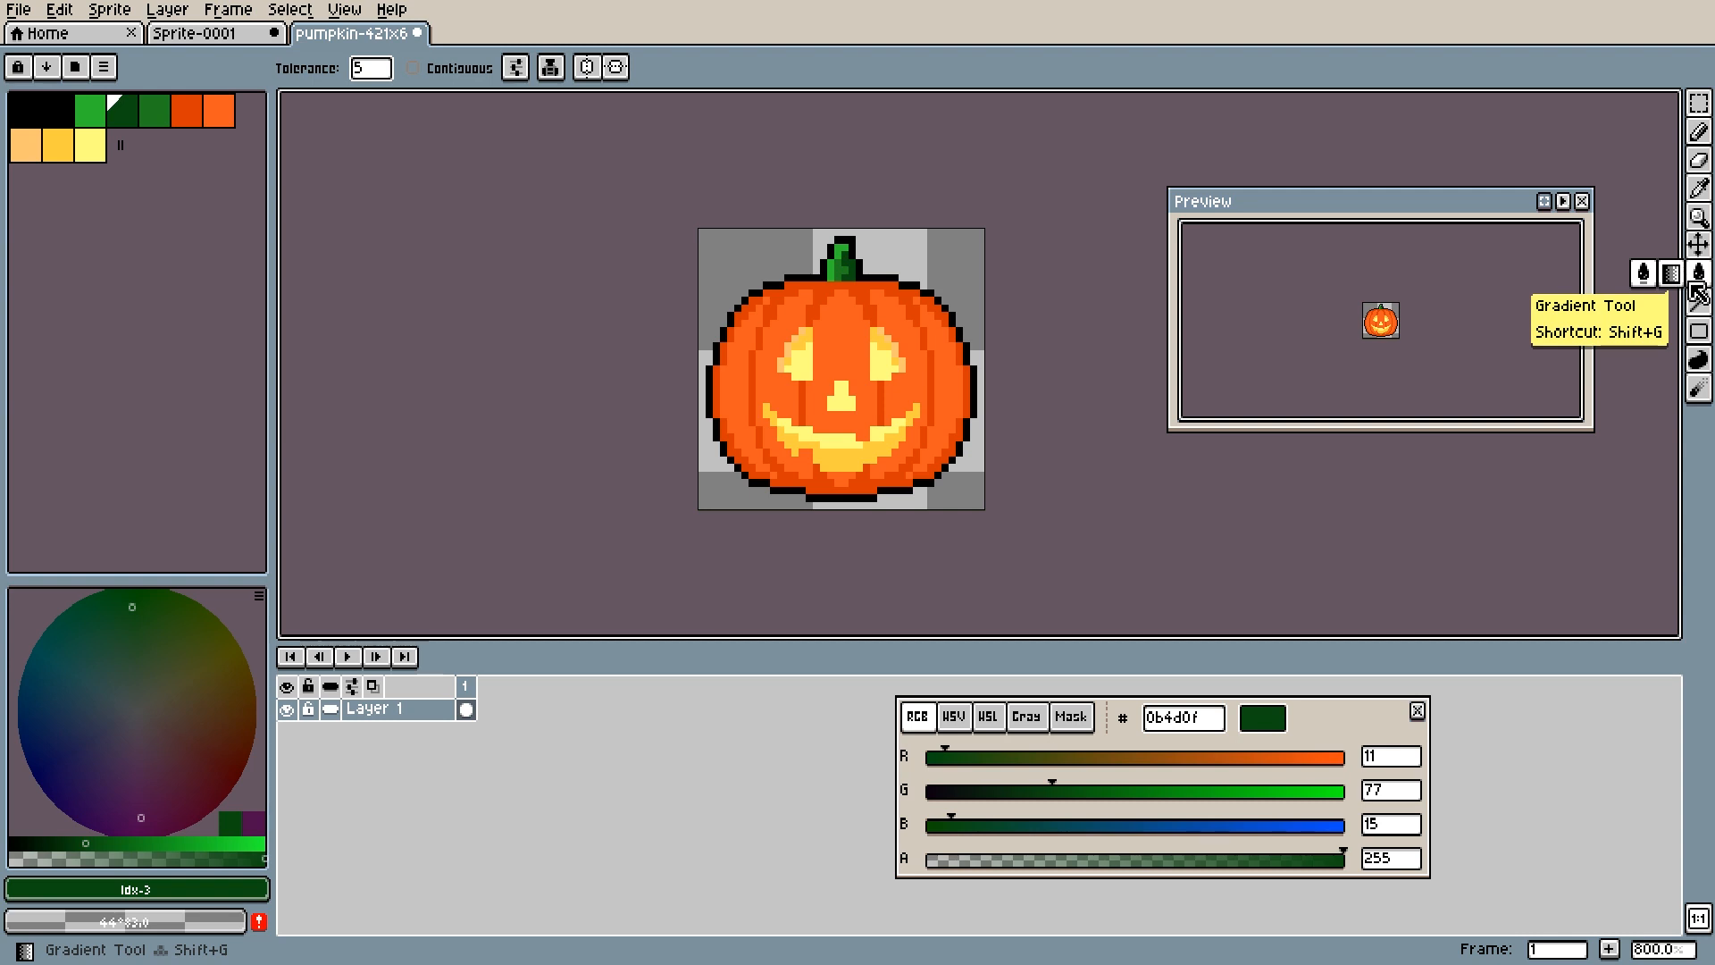
left_click(1697, 304)
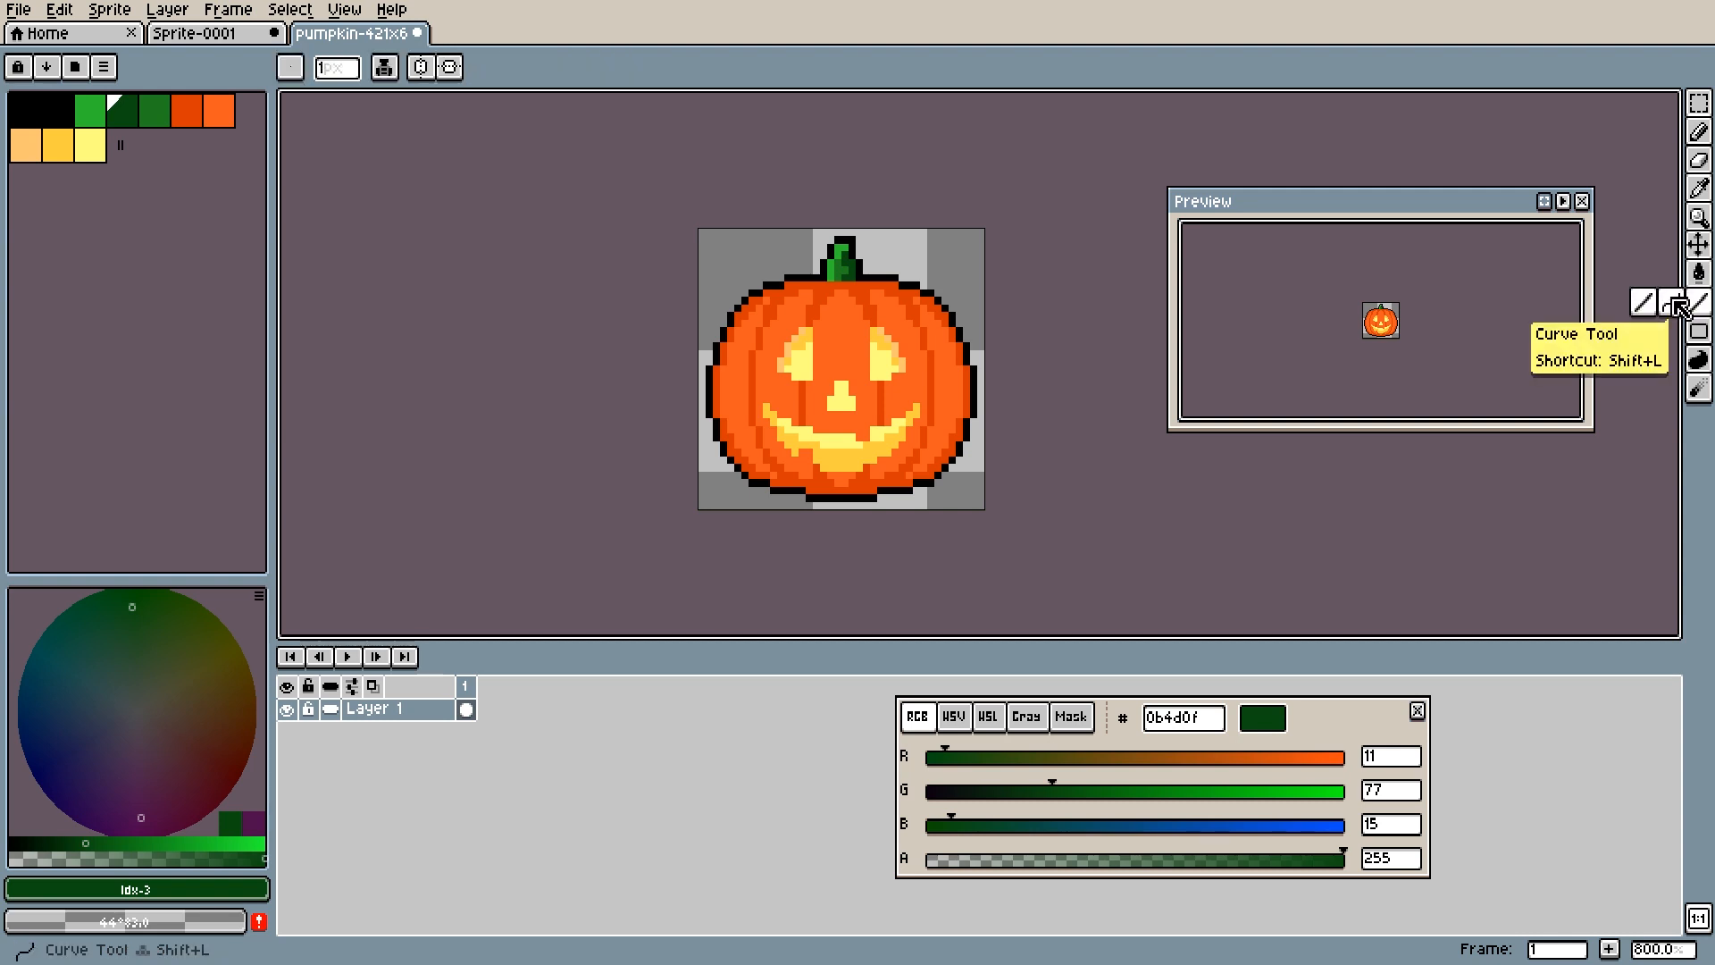
left_click(1697, 331)
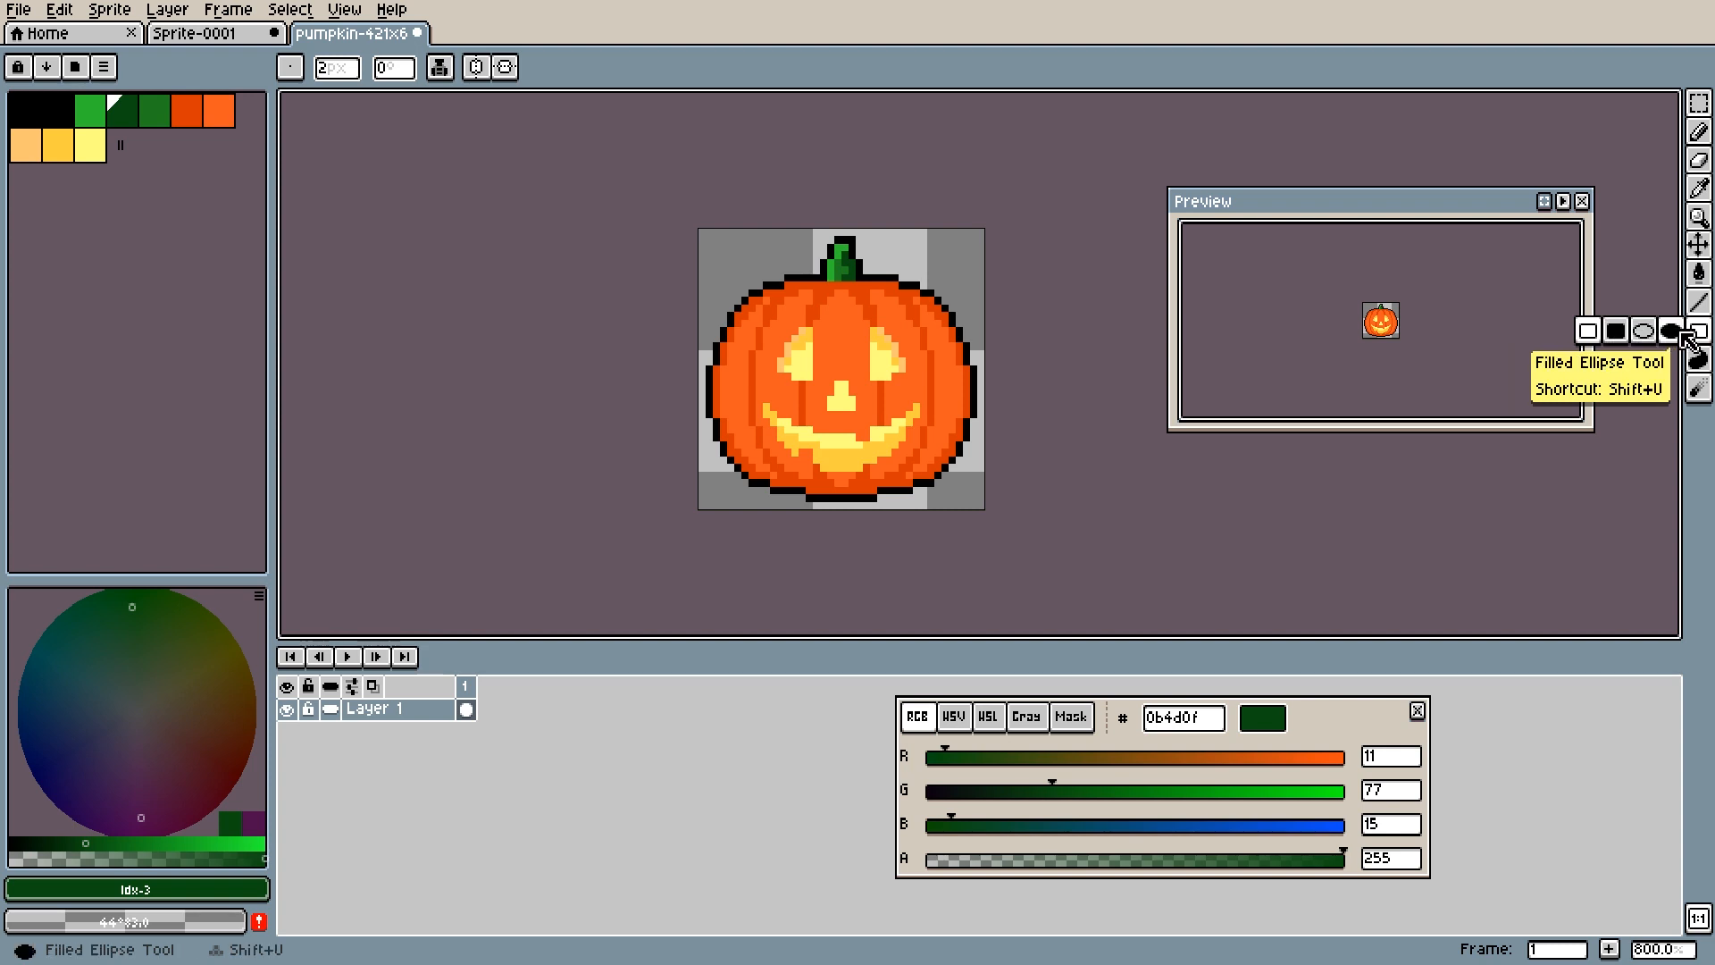
left_click(1702, 364)
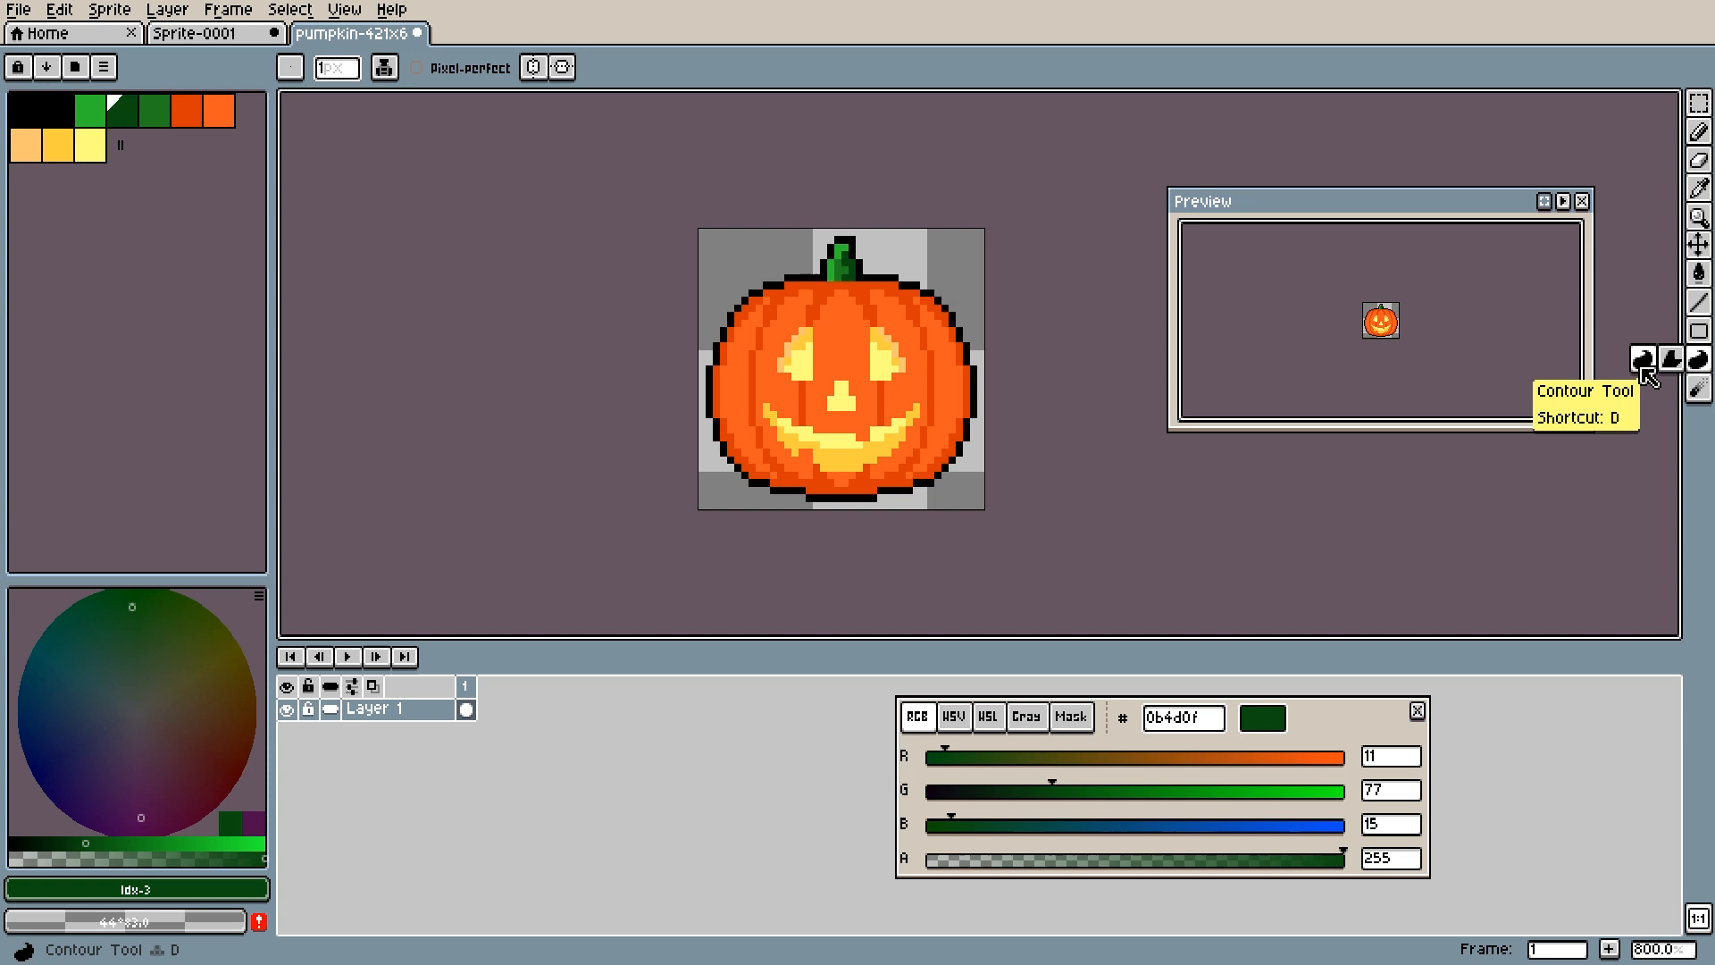
left_click(1700, 390)
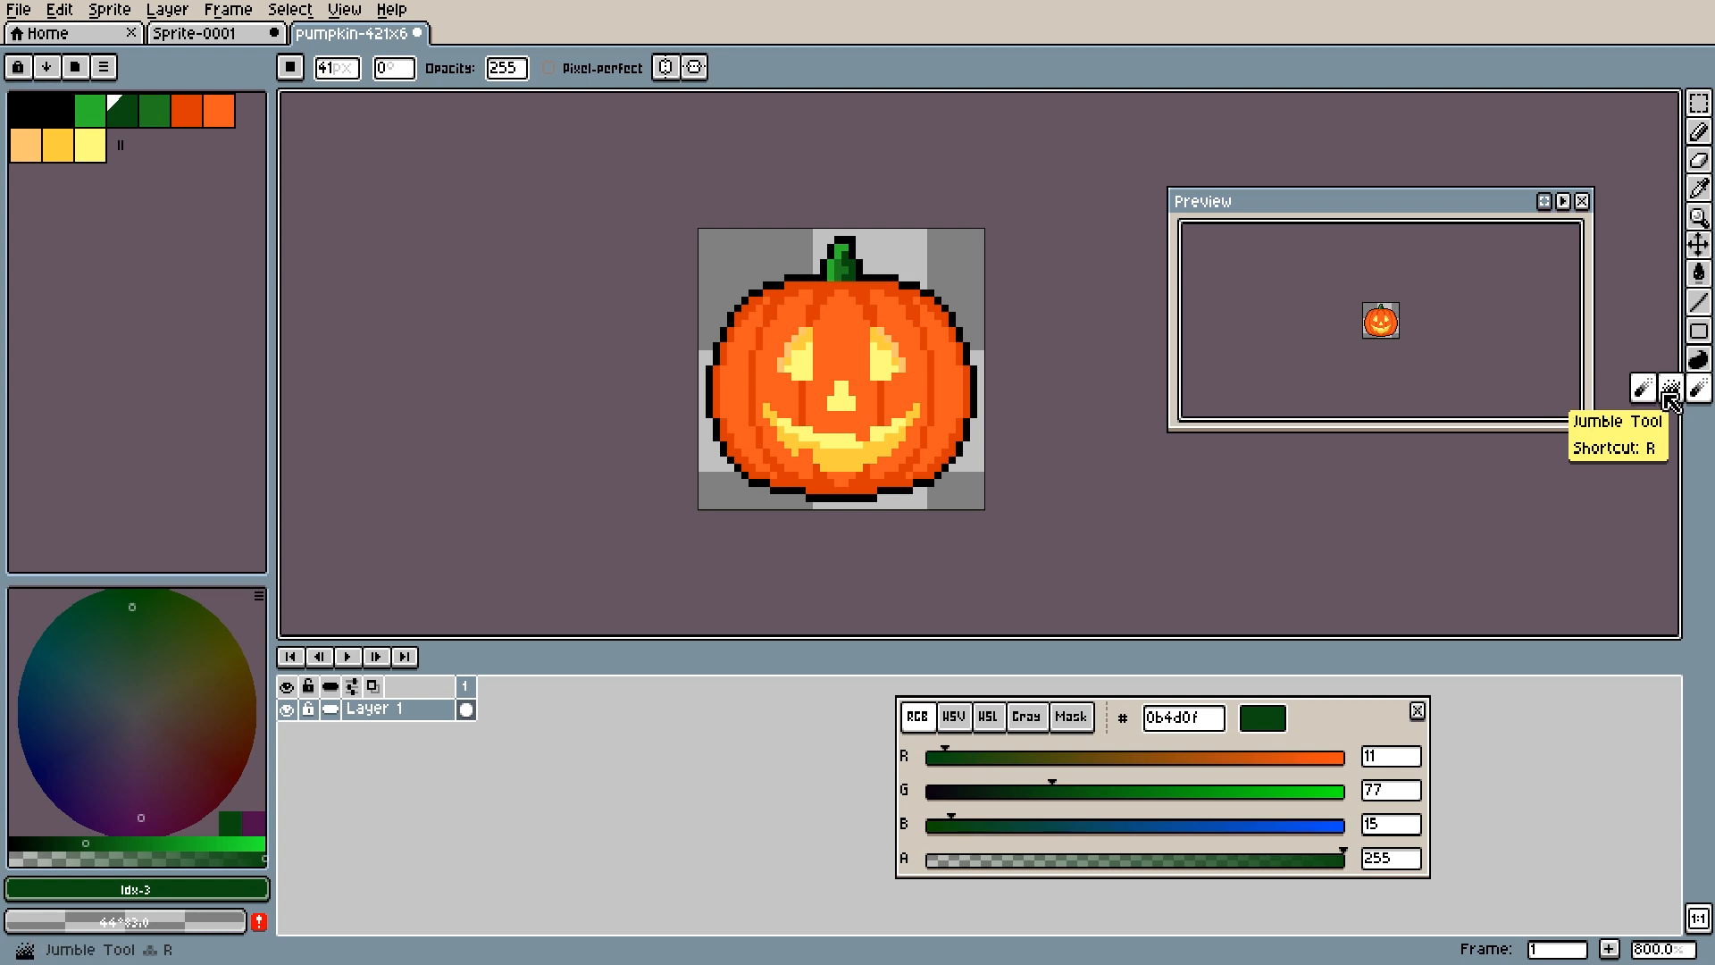
Step: Try scrambling the whole pumpkin with the Jumble tool at 15 px, and undo the stroke
left_click(1671, 390)
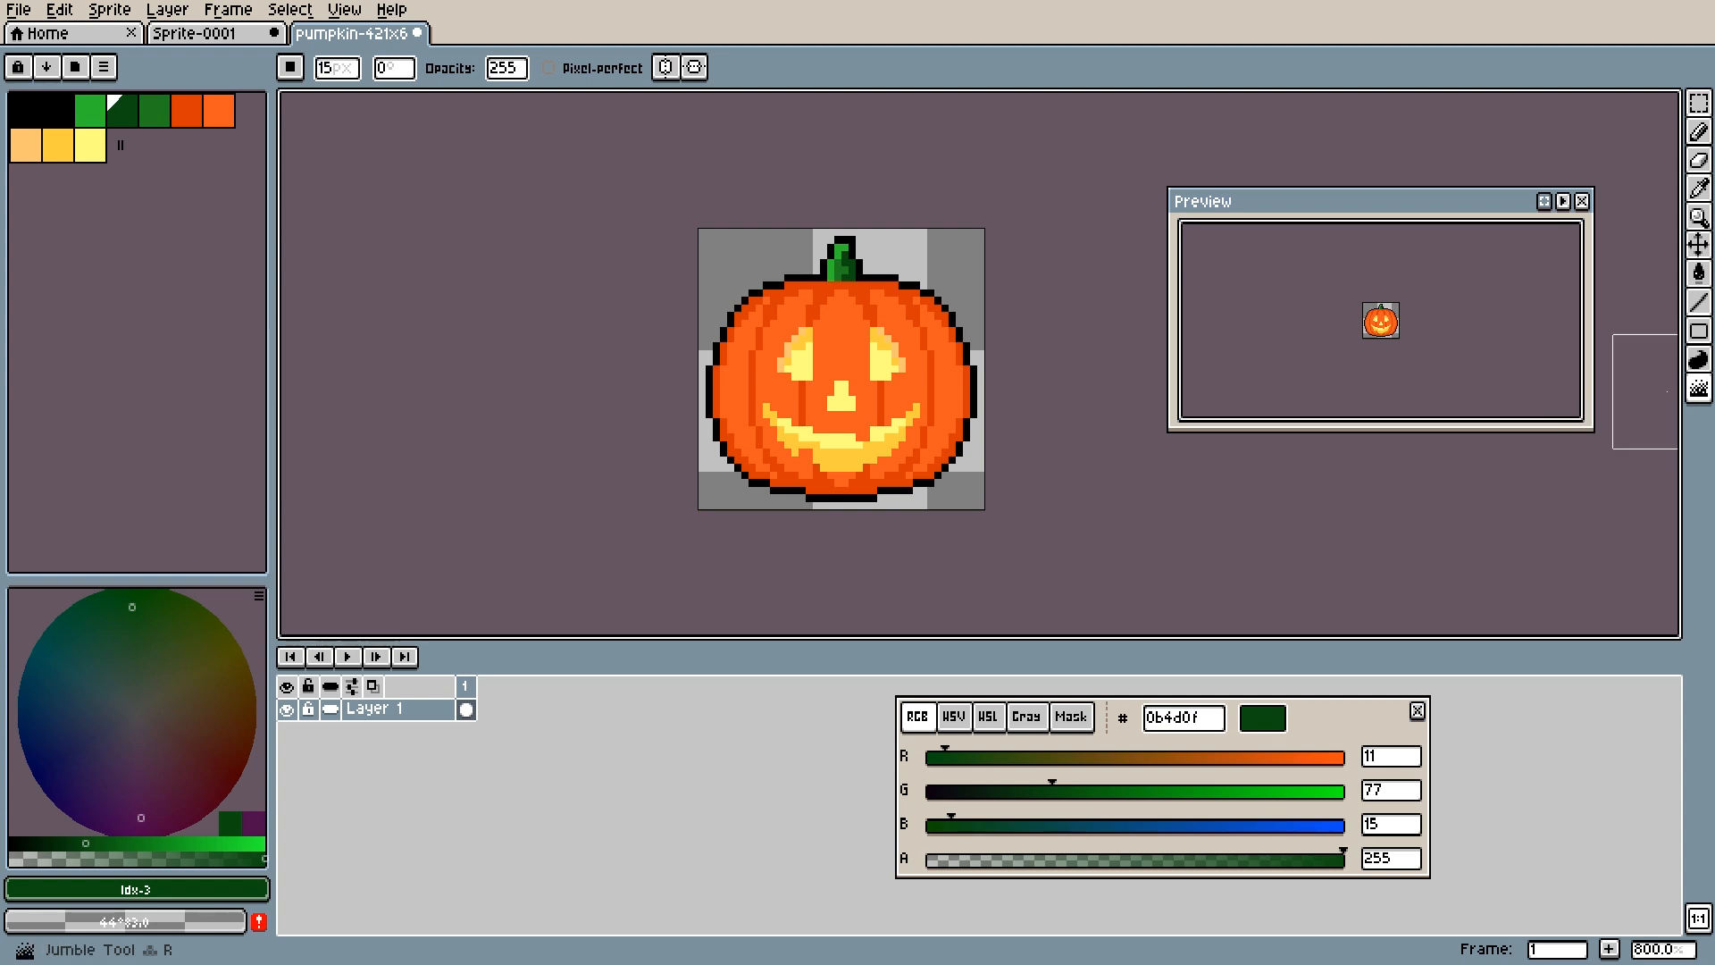
mouse_move(1009, 286)
left_mouse_down()
mouse_move(872, 277)
mouse_move(887, 339)
mouse_move(708, 418)
left_mouse_up()
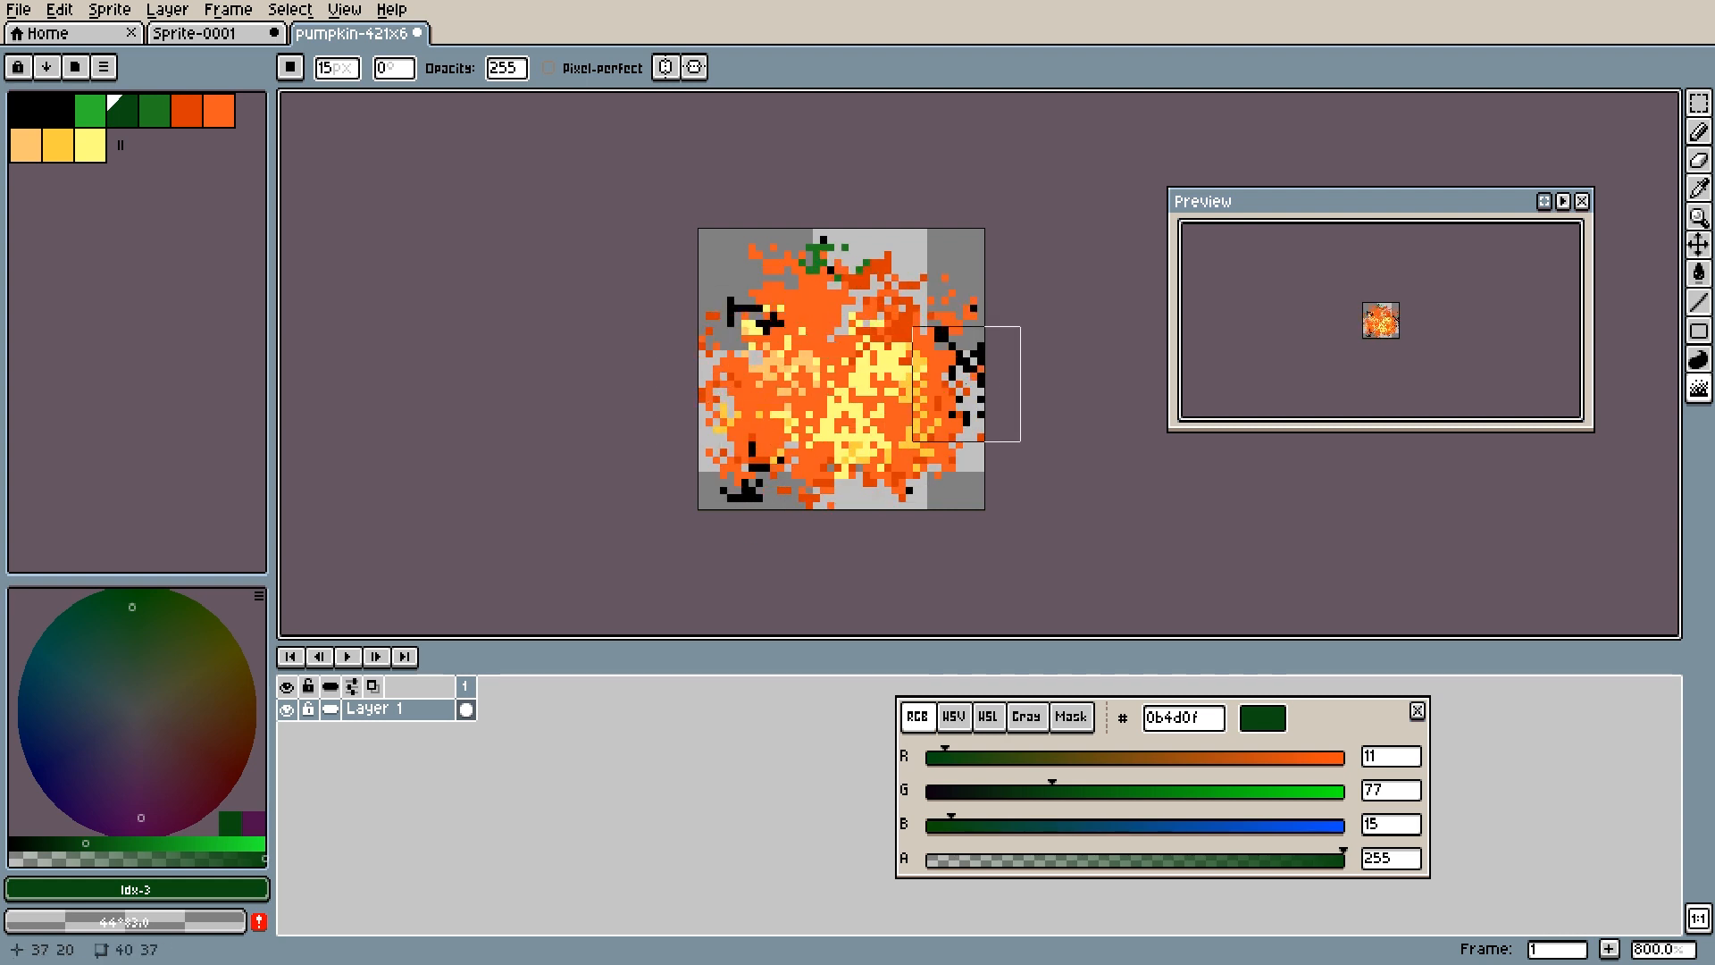
key("ctrl+z")
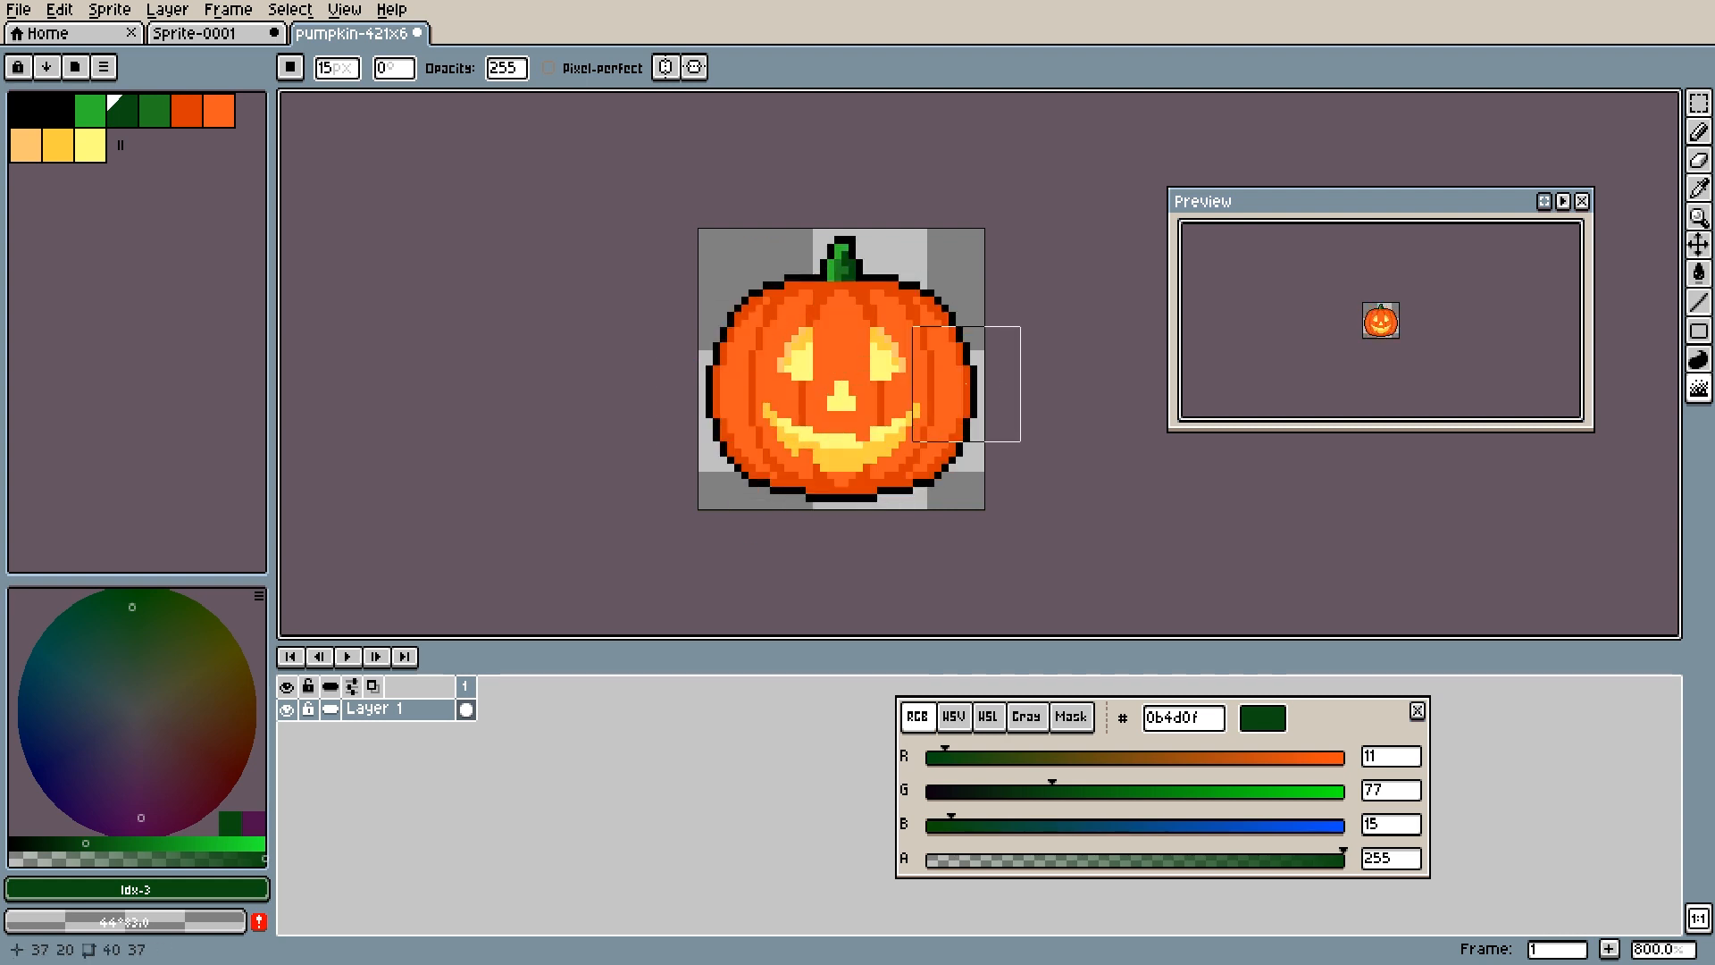
Step: Switch to the Pencil tool and add five new layers above Layer 1
key("b")
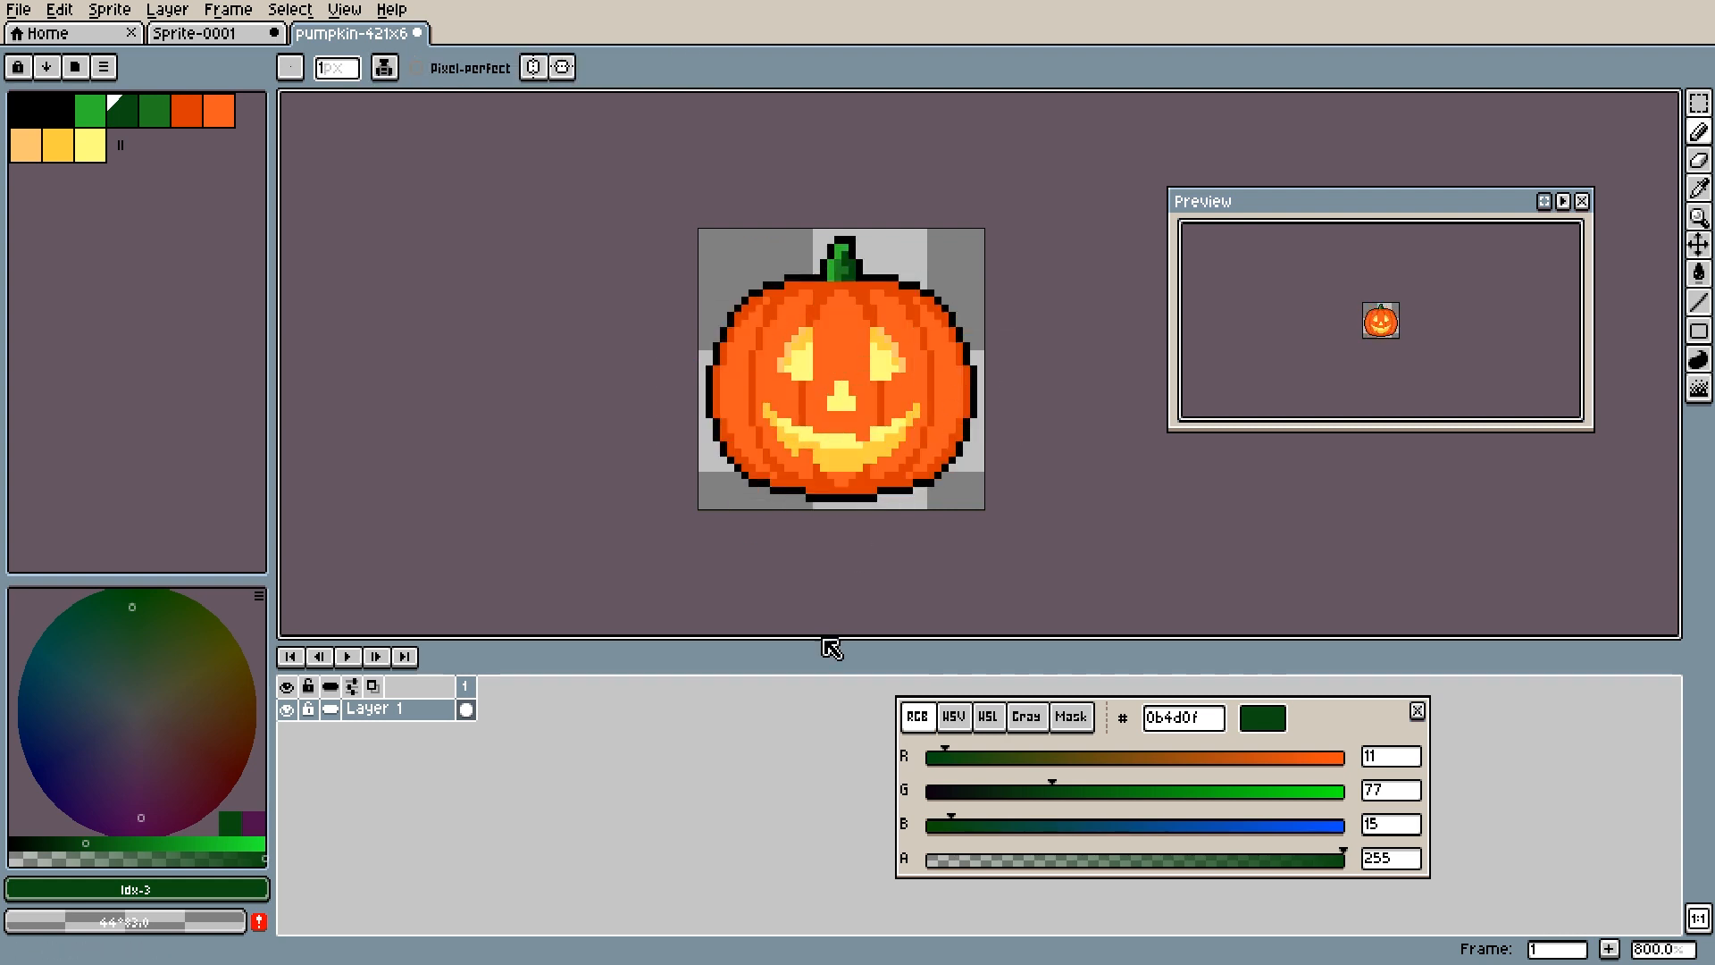
key("shift+n")
key("shift+n")
key("shift+n")
key("shift+n")
key("shift+n")
Step: Create a layer group above Layer 6, move Layer 6 into it, and select Layer 5
right_click(414, 717)
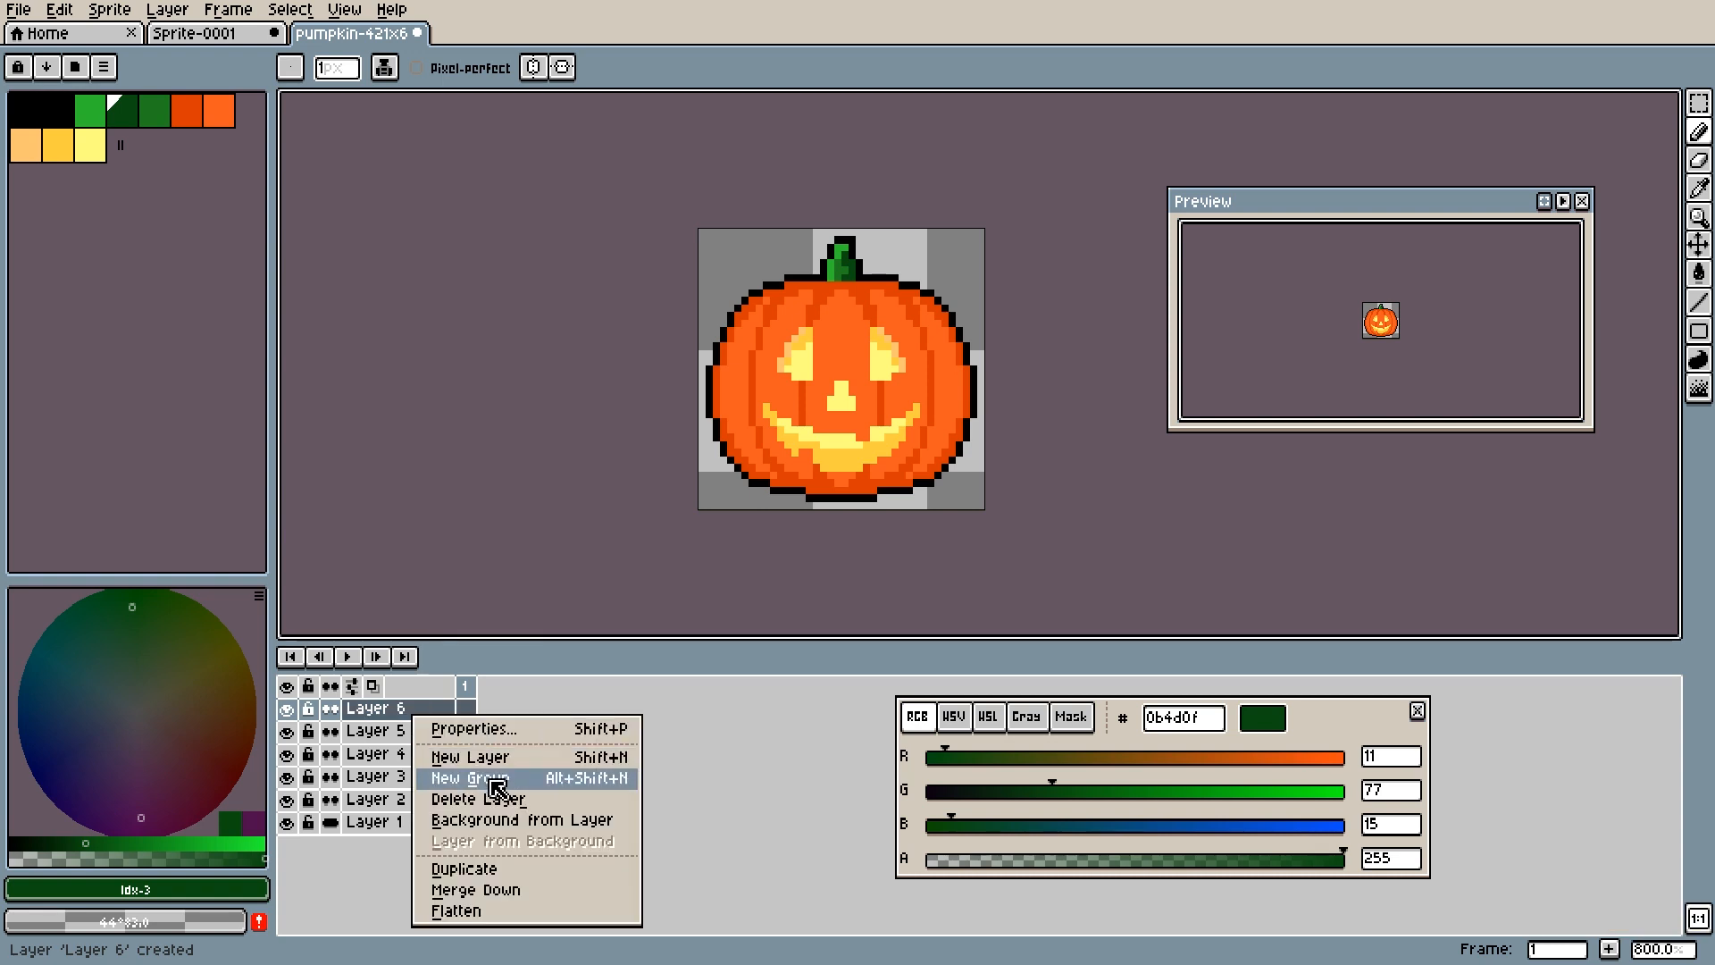
left_click(497, 787)
left_click(404, 731)
left_click_drag(401, 723, 337, 706)
left_click(412, 753)
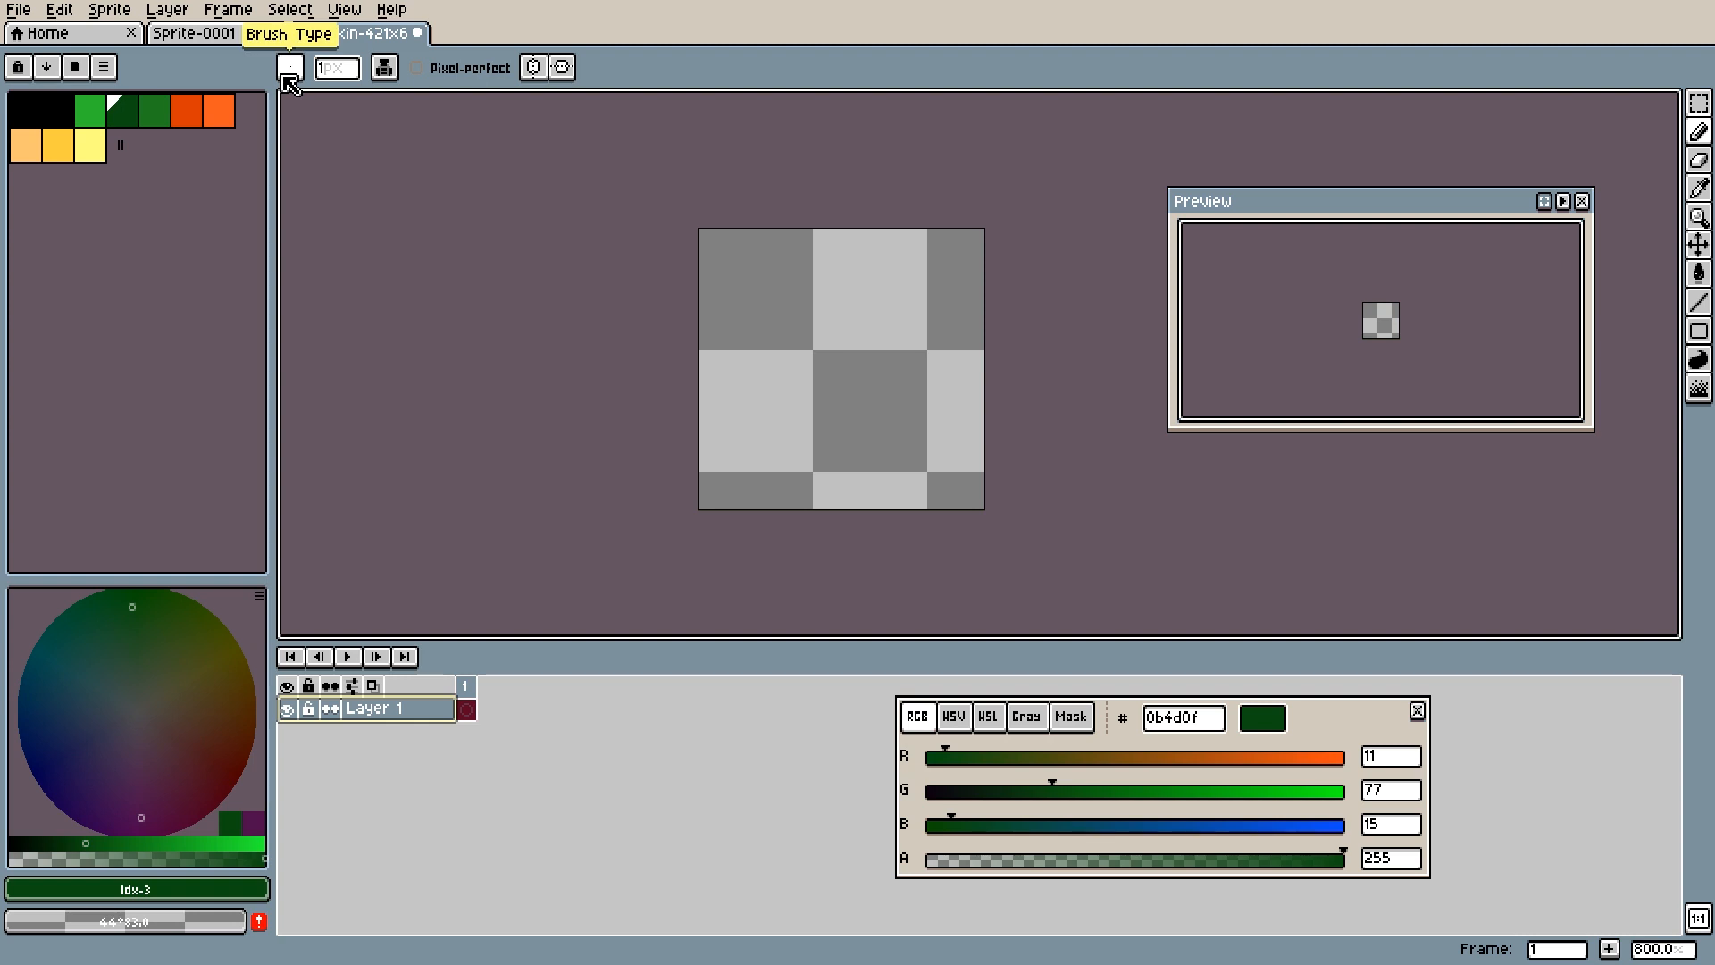
Step: Review the Pencil tool's ink modes and toggle the Pixel-perfect option on and off
left_click(392, 72)
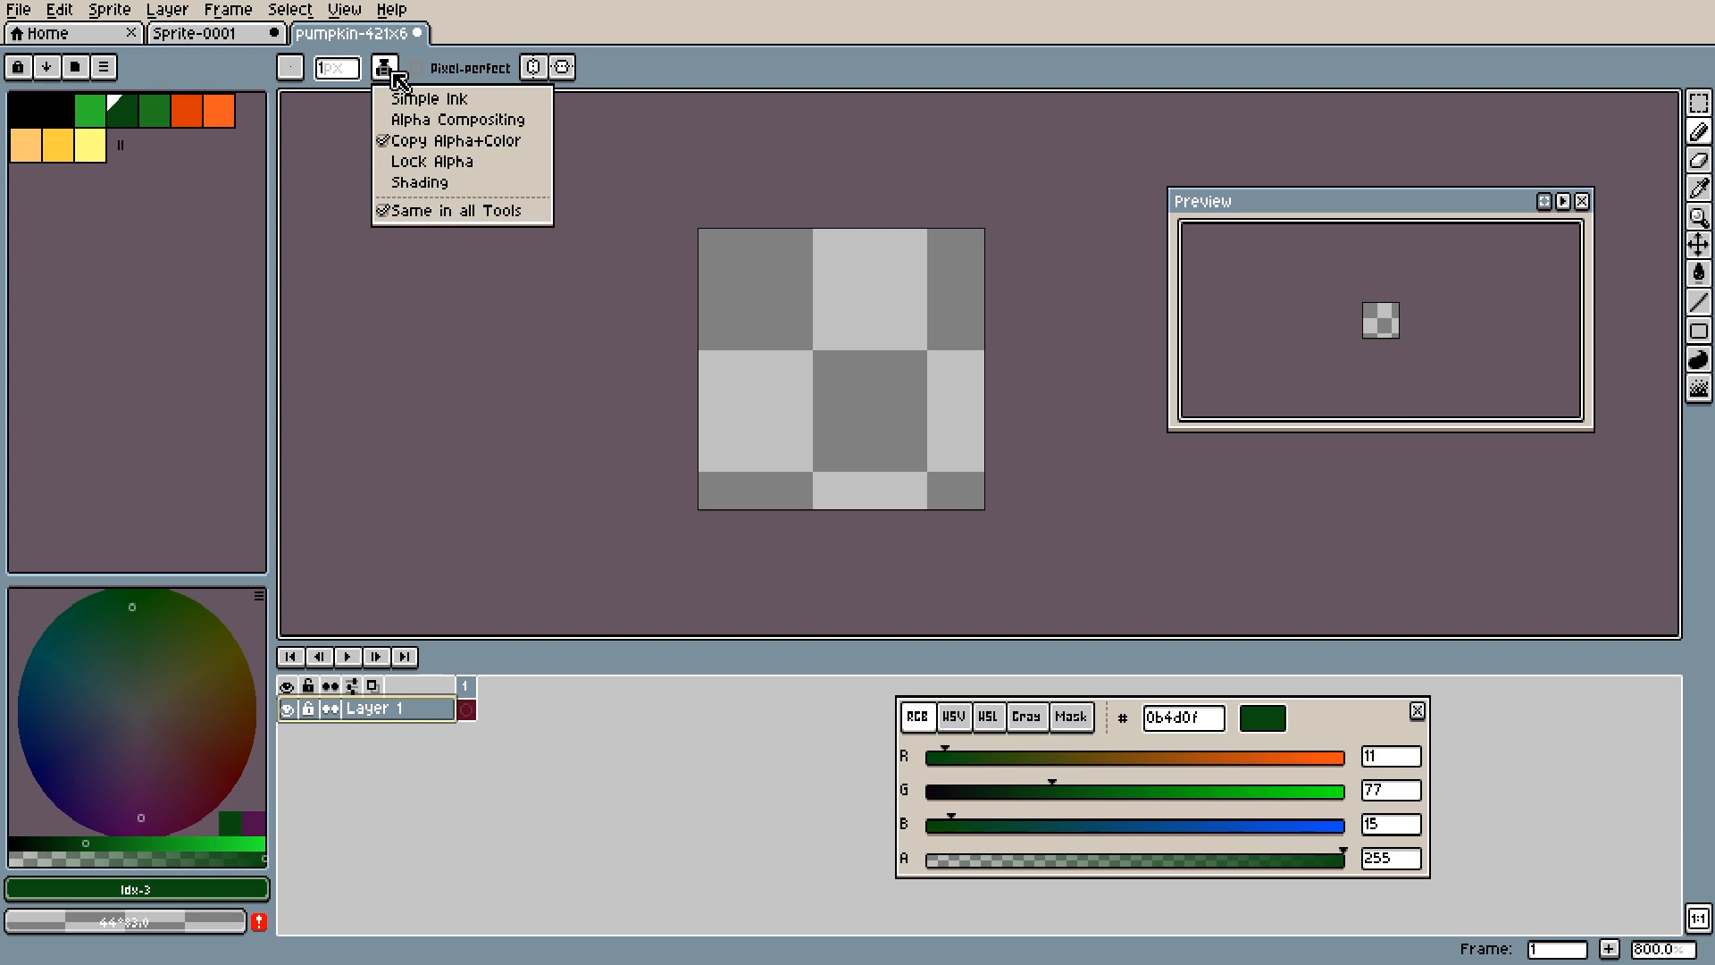
left_click(432, 70)
left_click(437, 79)
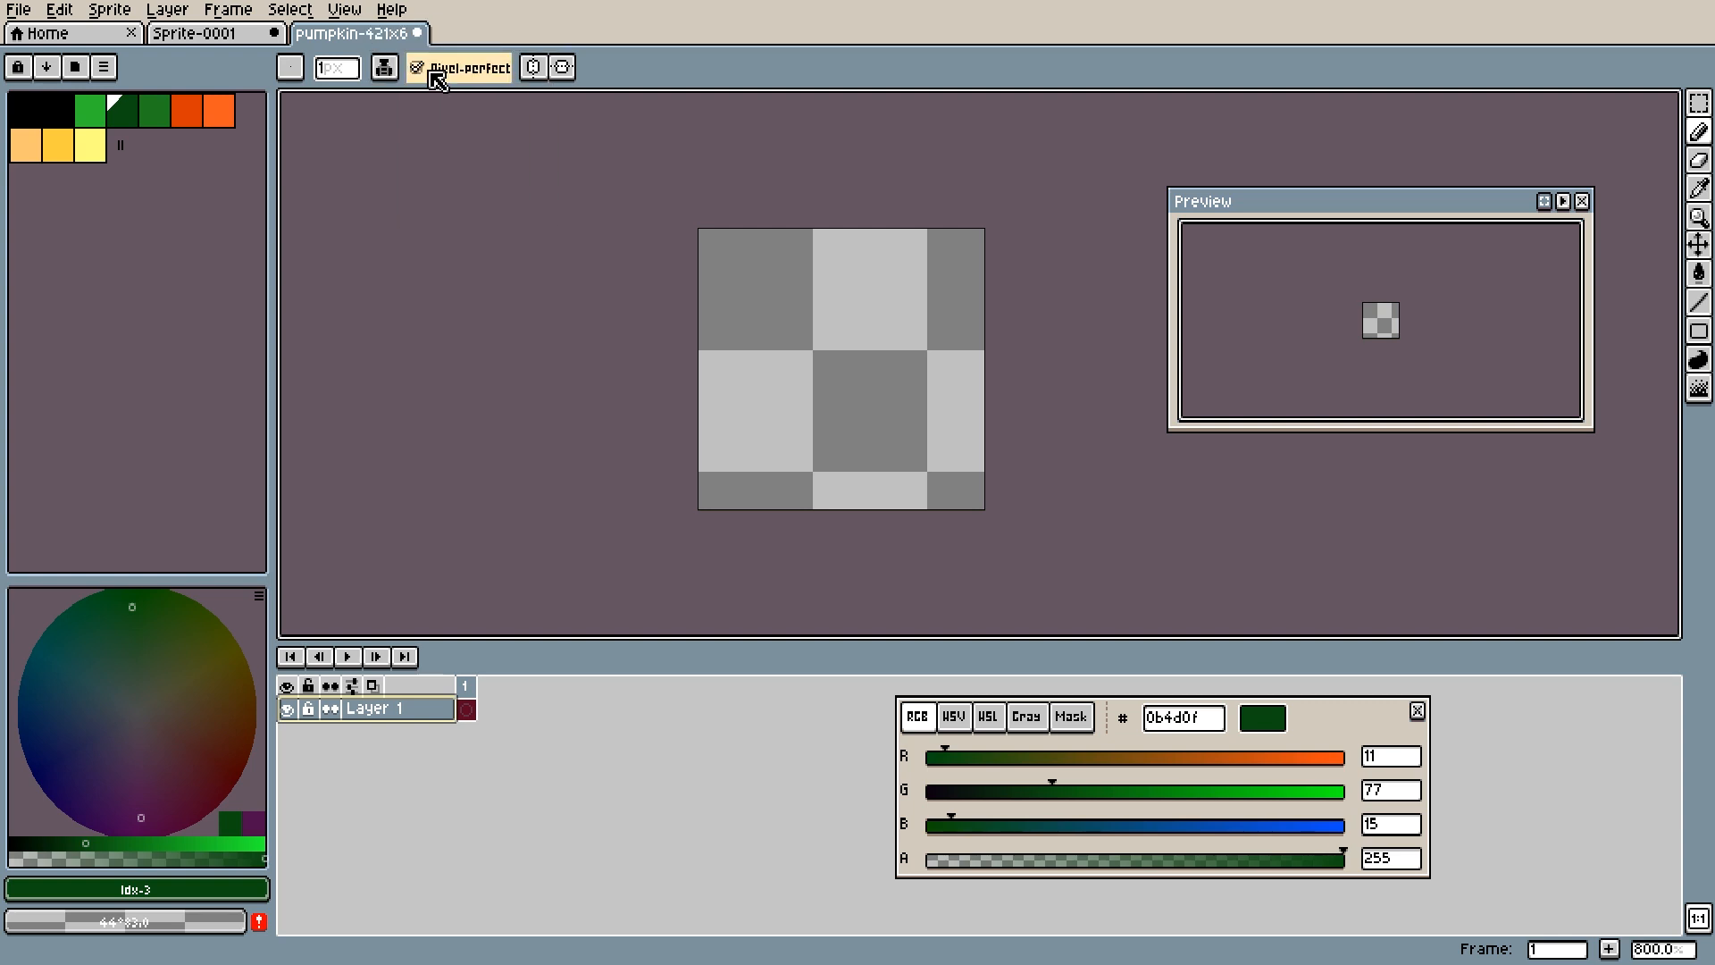
left_click(433, 75)
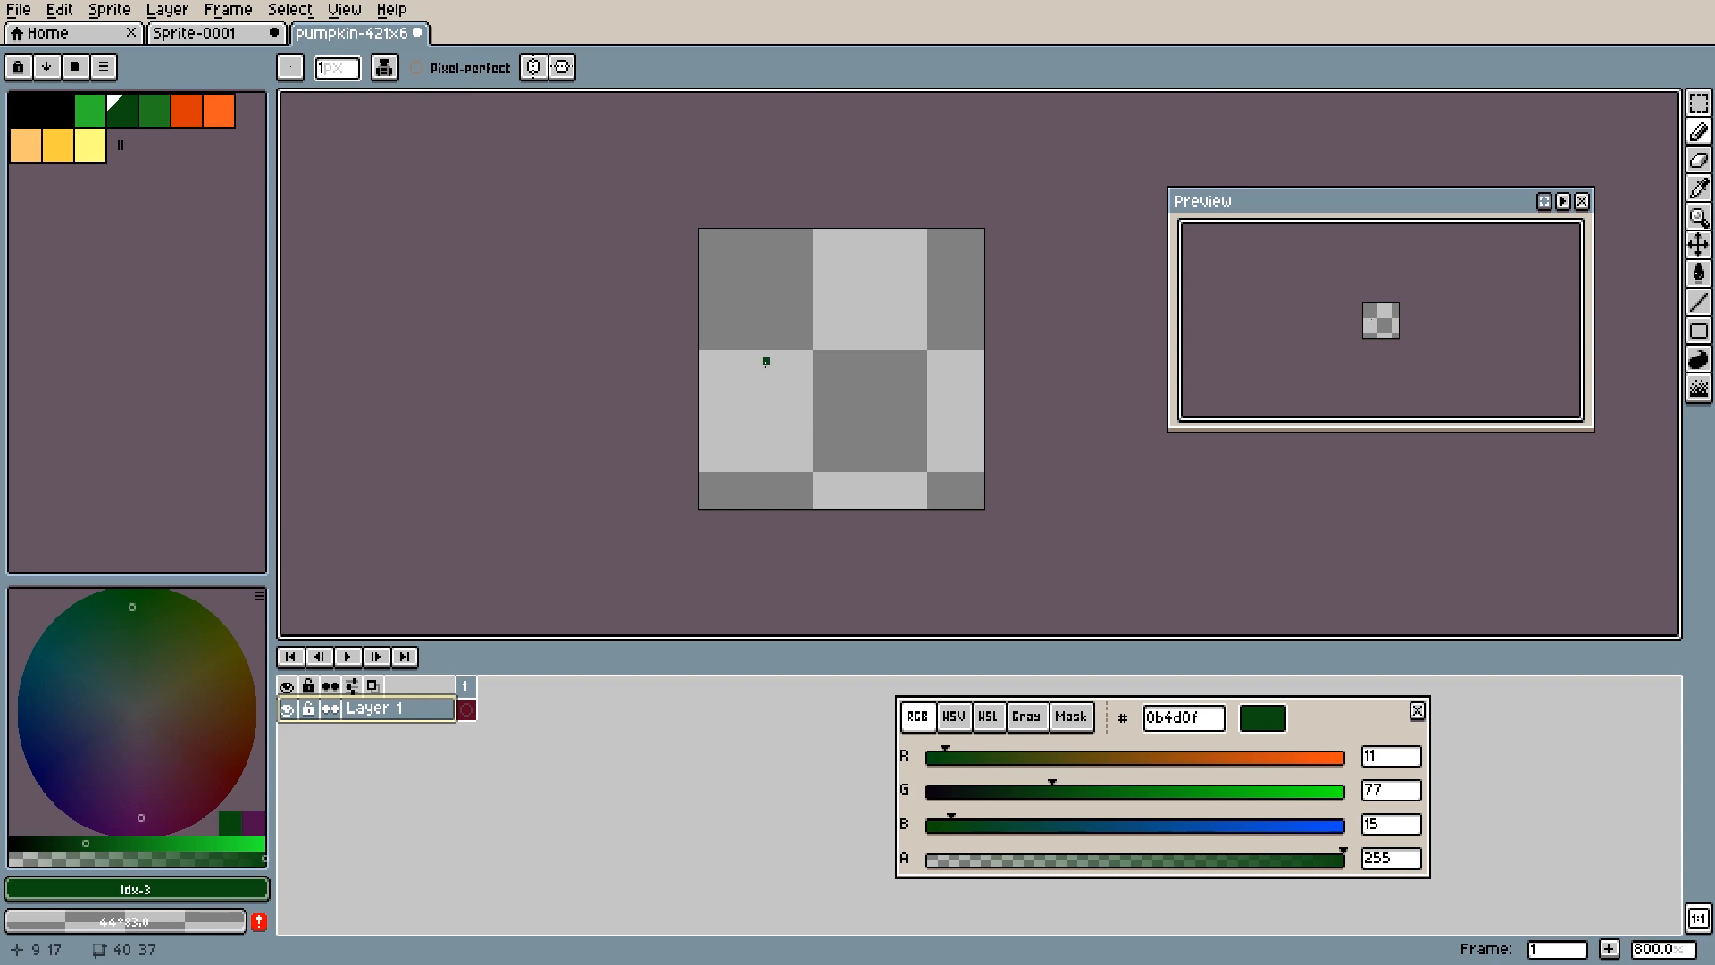
Step: Compare 1 px freehand dark green strokes with Pixel-perfect off and on, undoing all the strokes
mouse_move(759, 384)
left_mouse_down()
mouse_move(772, 346)
mouse_move(831, 300)
mouse_move(896, 338)
mouse_move(909, 415)
mouse_move(845, 459)
mouse_move(767, 429)
mouse_move(742, 350)
mouse_move(806, 263)
mouse_move(885, 264)
mouse_move(933, 302)
left_mouse_up()
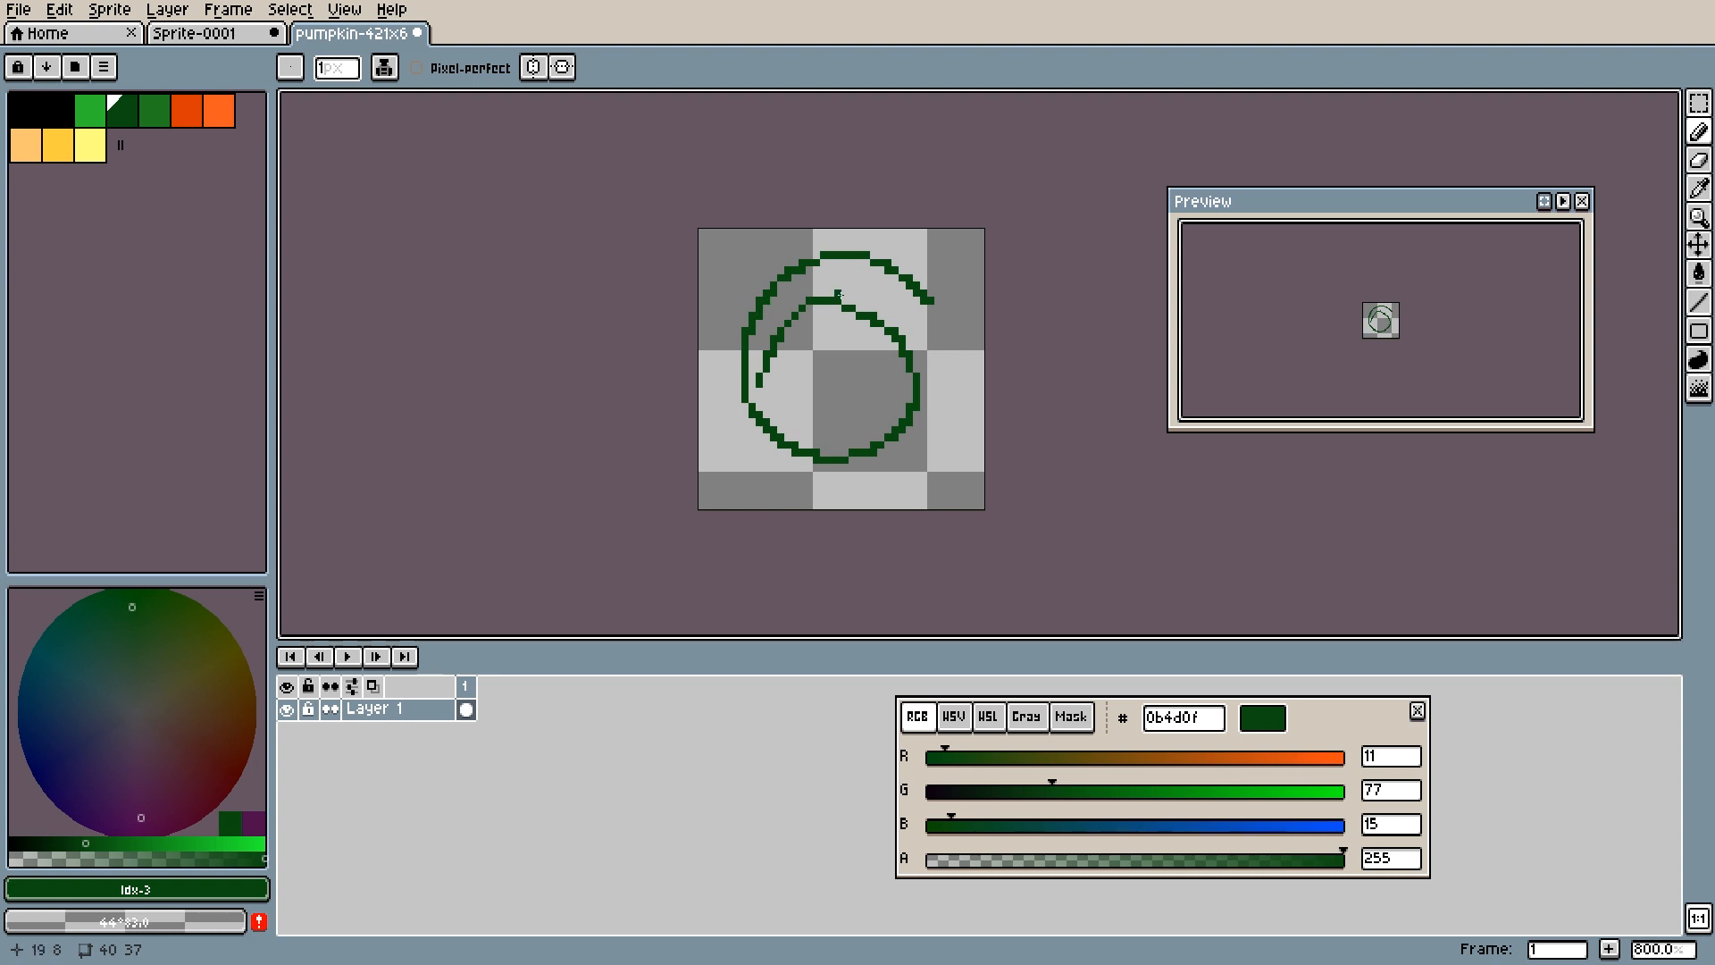
key("ctrl+z")
left_click(438, 78)
mouse_move(781, 307)
left_mouse_down()
mouse_move(874, 285)
mouse_move(922, 352)
mouse_move(893, 437)
mouse_move(809, 437)
mouse_move(759, 369)
mouse_move(815, 331)
mouse_move(860, 369)
mouse_move(841, 407)
mouse_move(815, 360)
left_mouse_up()
left_click(419, 68)
mouse_move(749, 279)
left_mouse_down()
mouse_move(777, 475)
mouse_move(731, 319)
left_mouse_up()
key("ctrl+z")
key("ctrl+z")
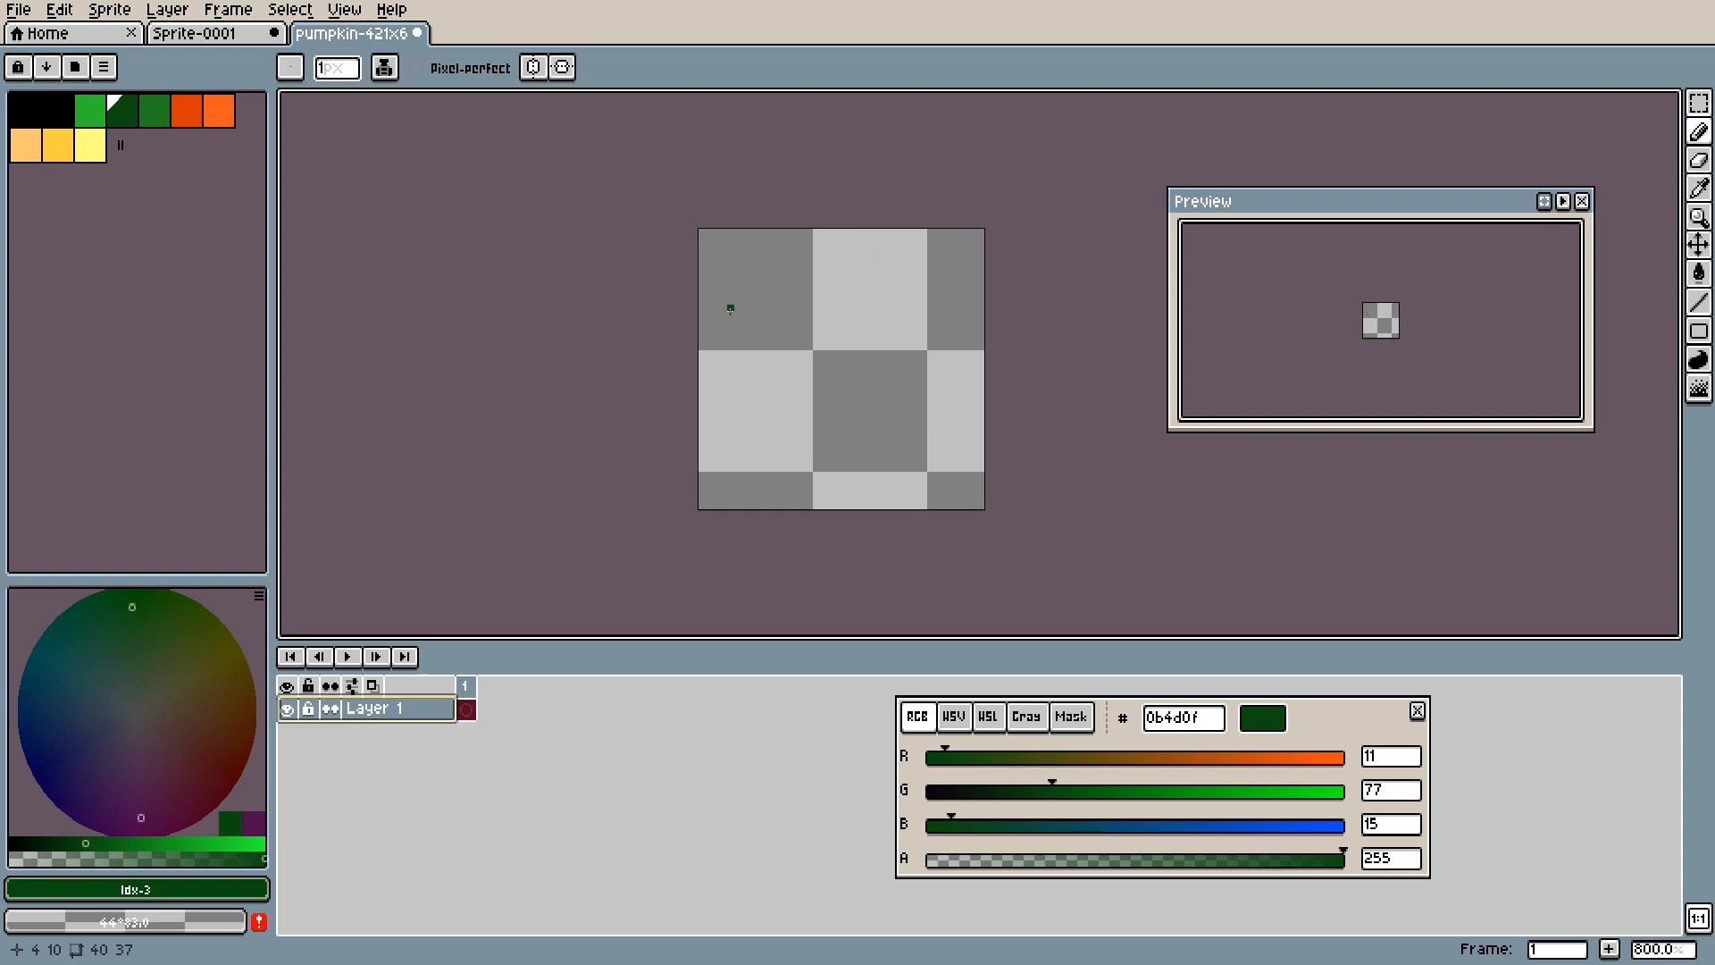
Step: Turn on symmetry about a vertical axis, shift the axis toward the canvas center, and try a mirrored stroke before undoing it
left_click(540, 71)
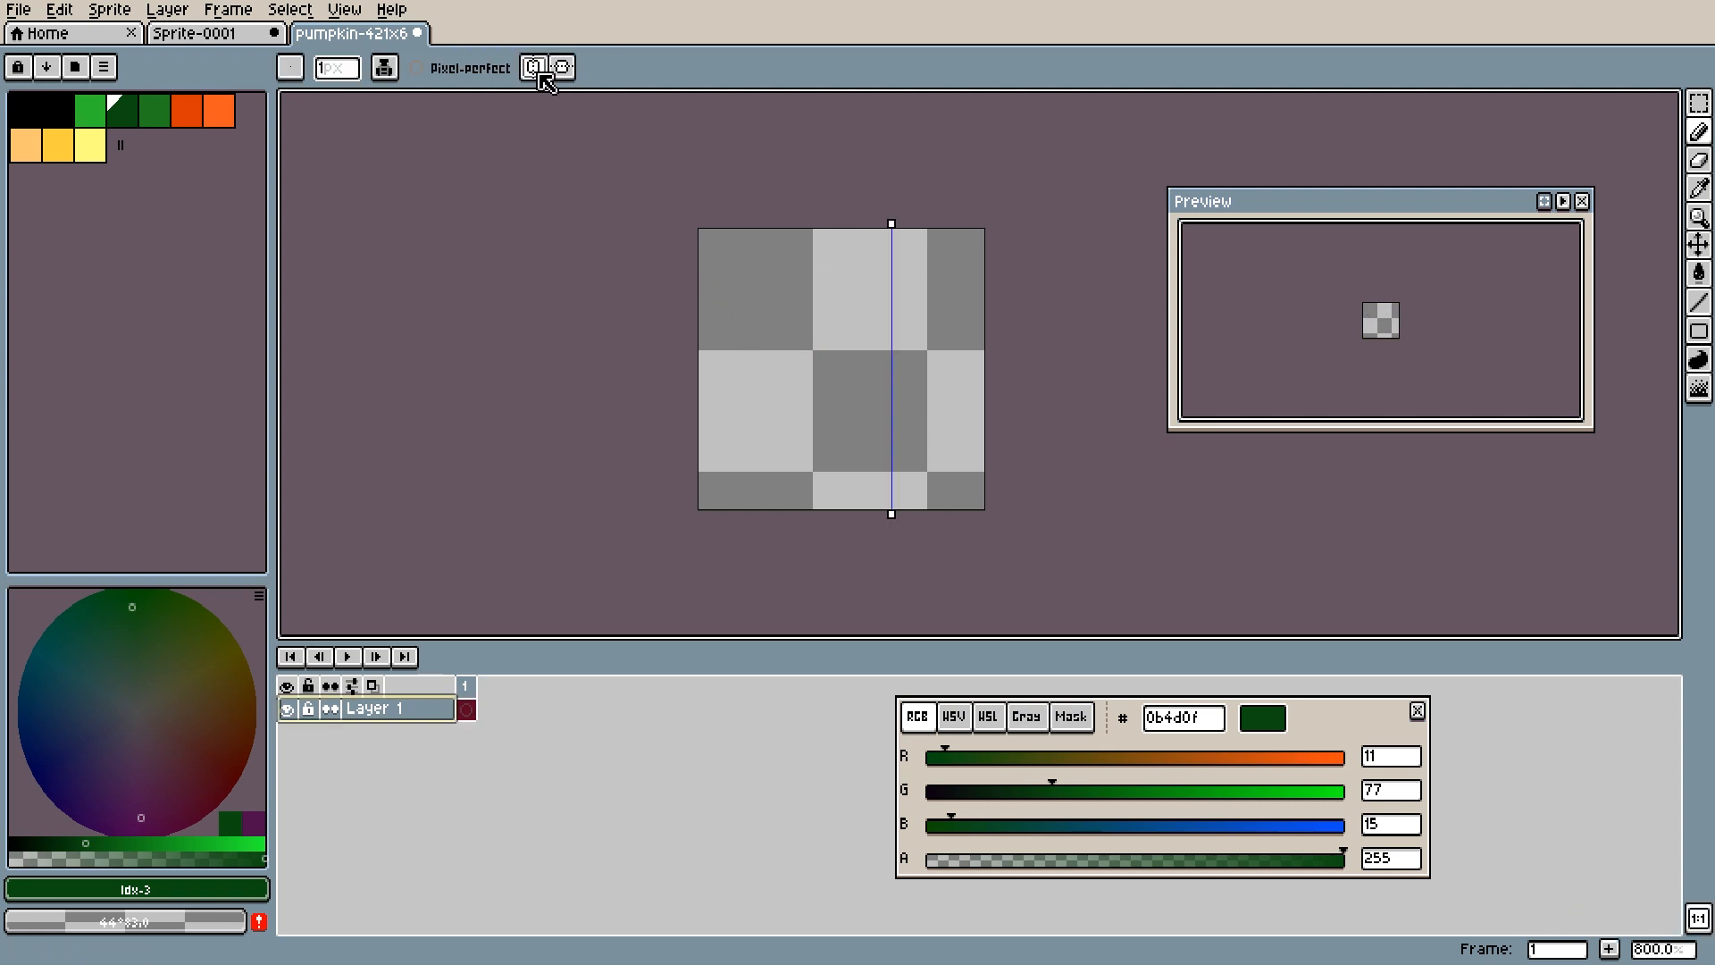
left_click_drag(894, 223, 871, 223)
left_click_drag(804, 268, 862, 469)
key("ctrl+z")
Step: Replace the vertical symmetry axis with a horizontal one, try a mirrored freehand stroke, and undo it
left_click(533, 68)
left_click(561, 69)
mouse_move(816, 384)
left_mouse_down()
mouse_move(907, 458)
mouse_move(843, 311)
left_mouse_up()
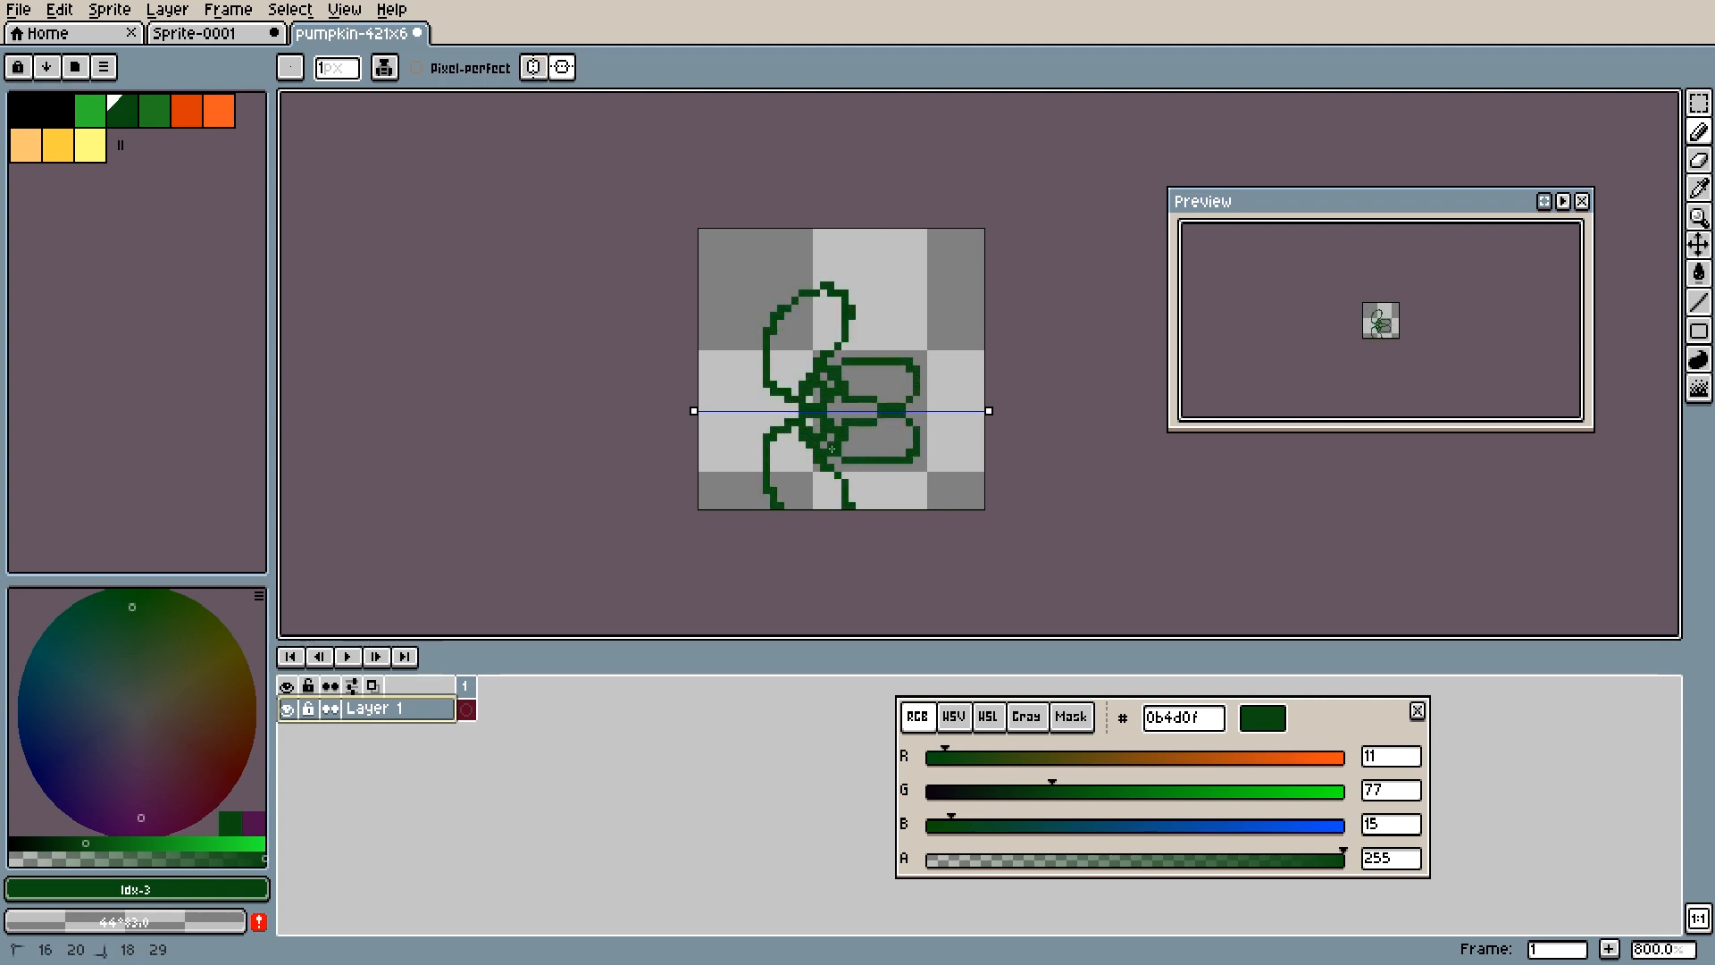
key("ctrl+z")
Step: Enable vertical-axis symmetry alongside the horizontal axis and draw a dark green freehand pattern mirrored in both directions
left_click(533, 68)
mouse_move(853, 376)
left_mouse_down()
mouse_move(816, 354)
mouse_move(882, 419)
left_mouse_up()
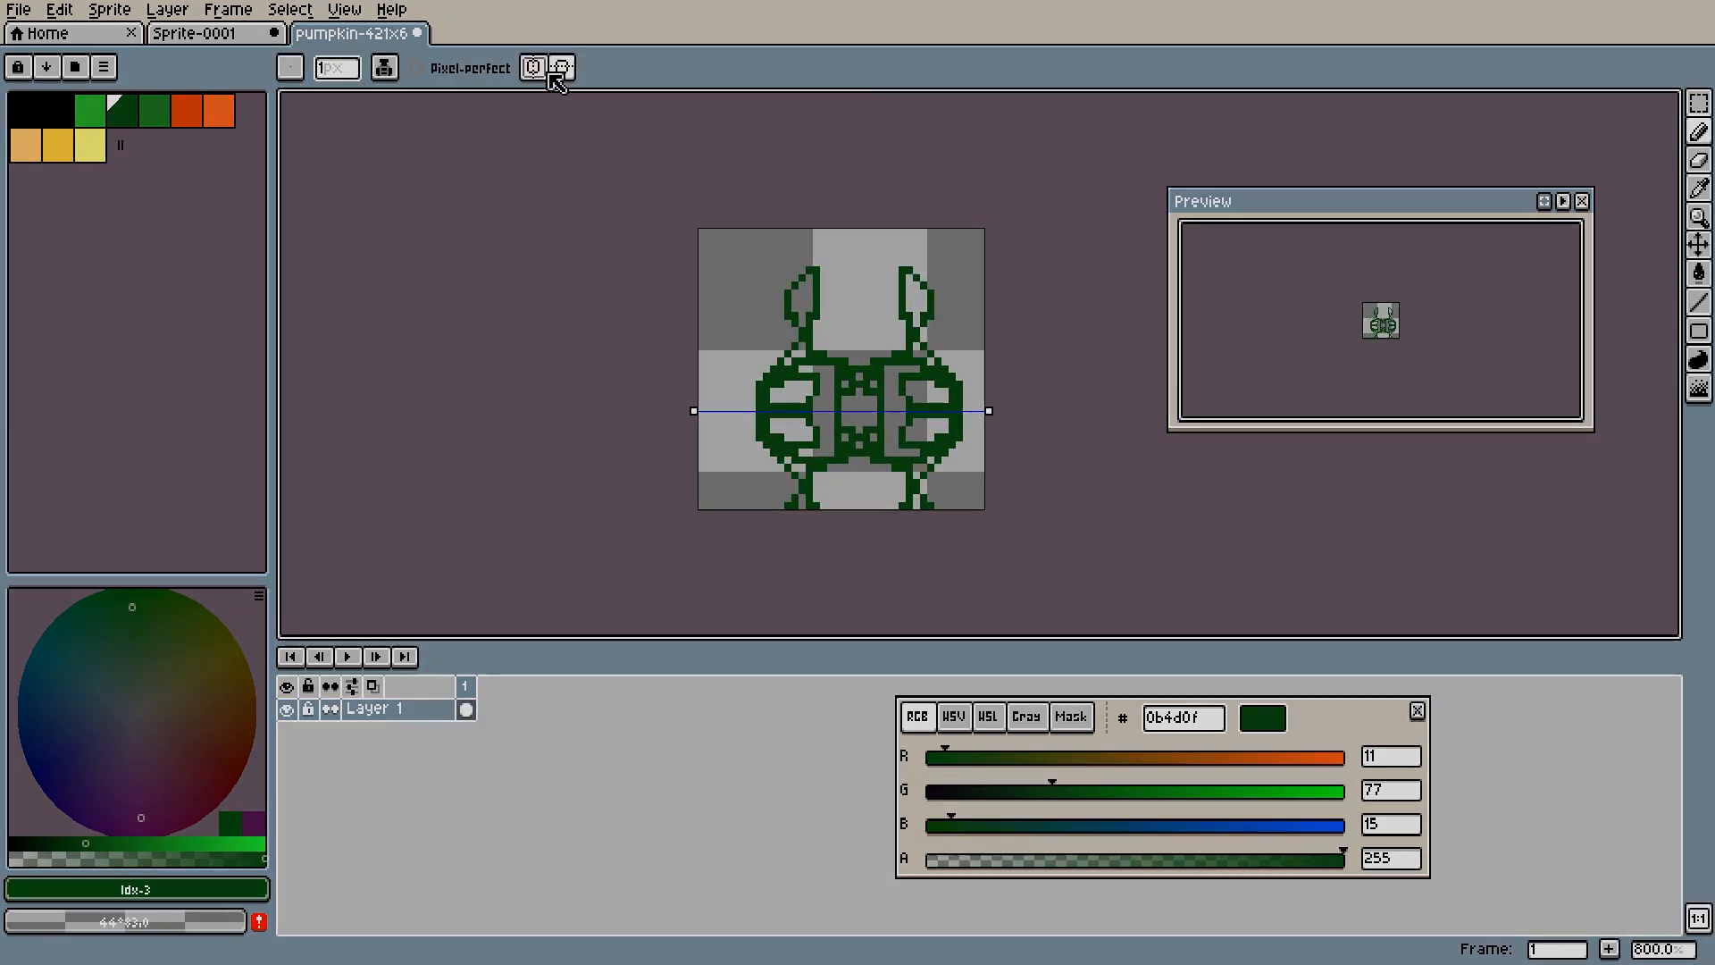